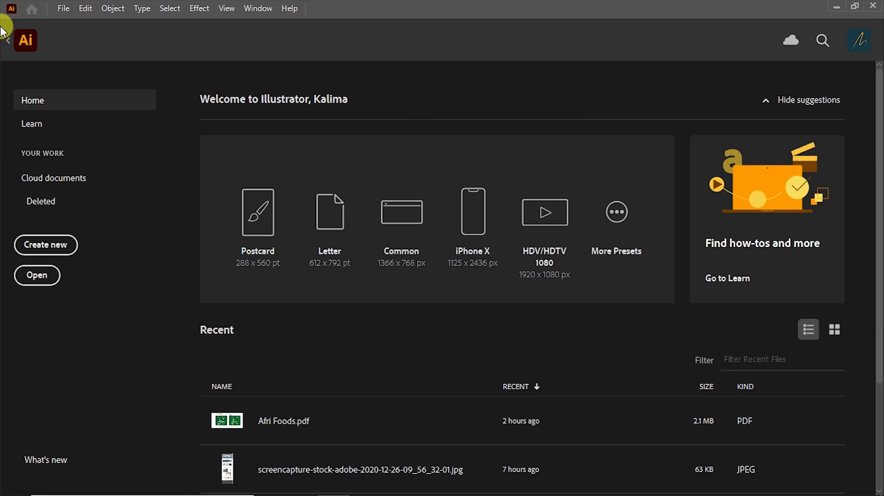
Leave the home screen and return to the open document with the Rwanda paragraph
click(6, 42)
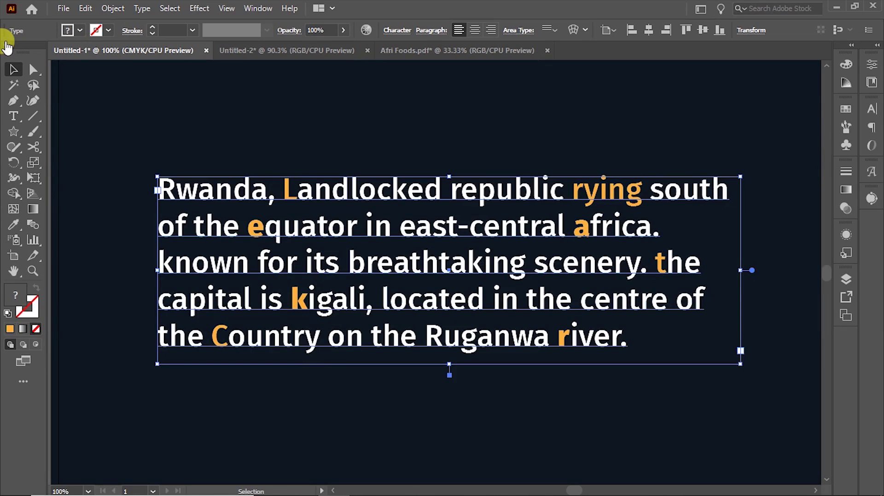
click(355, 125)
click(361, 253)
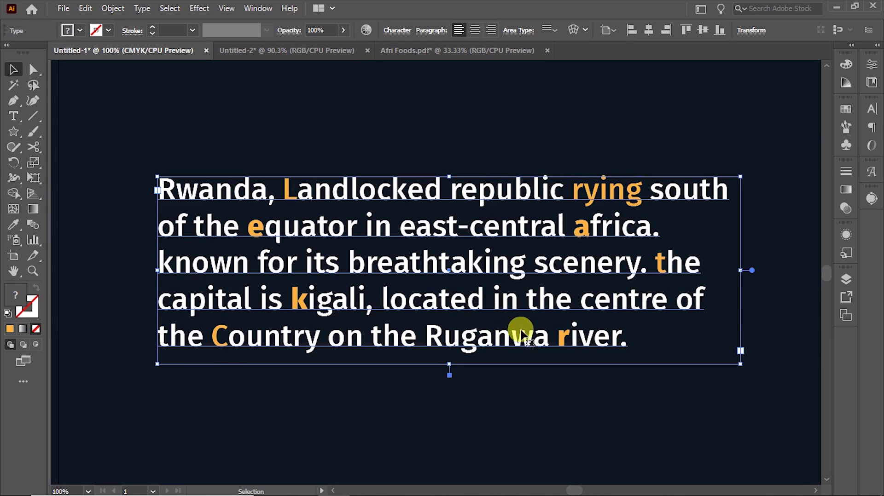
Start a spelling check on the selected Rwanda paragraph
right_click(378, 230)
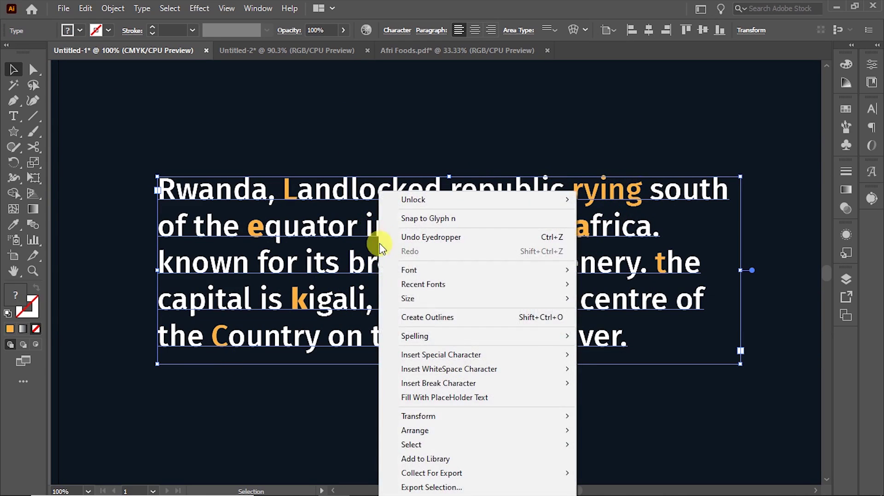
click(85, 9)
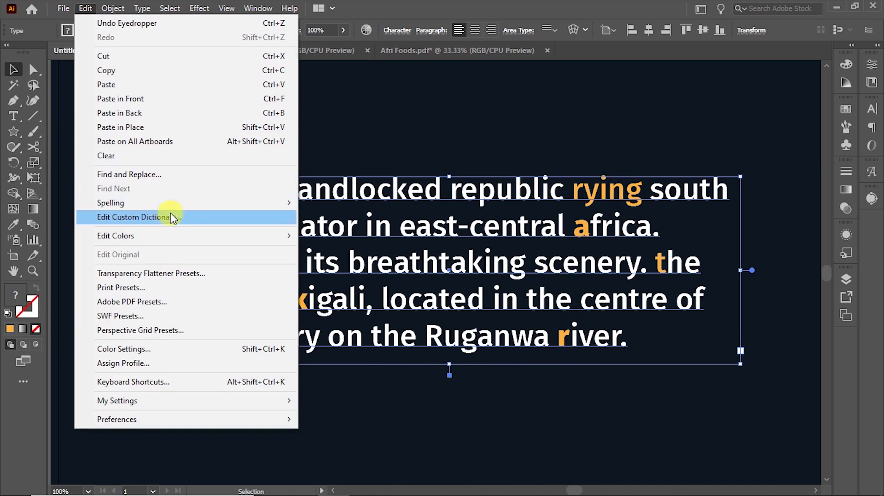
mouse_move(245, 207)
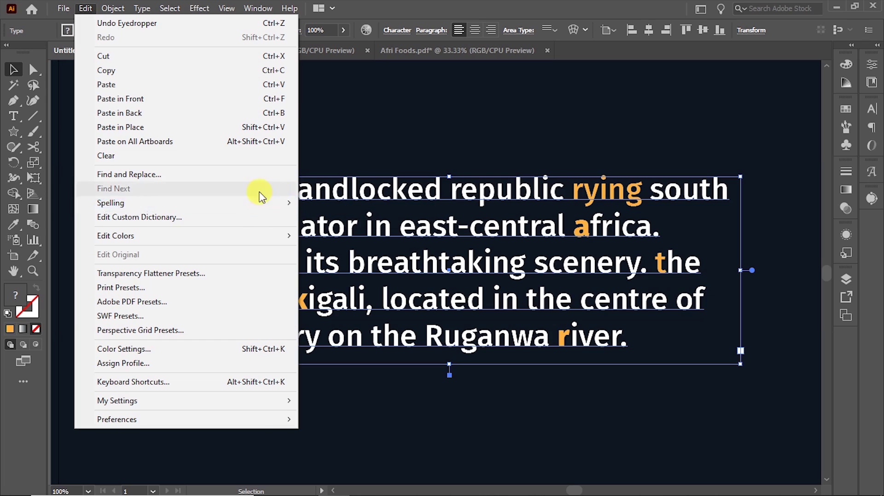
right_click(351, 207)
right_click(351, 206)
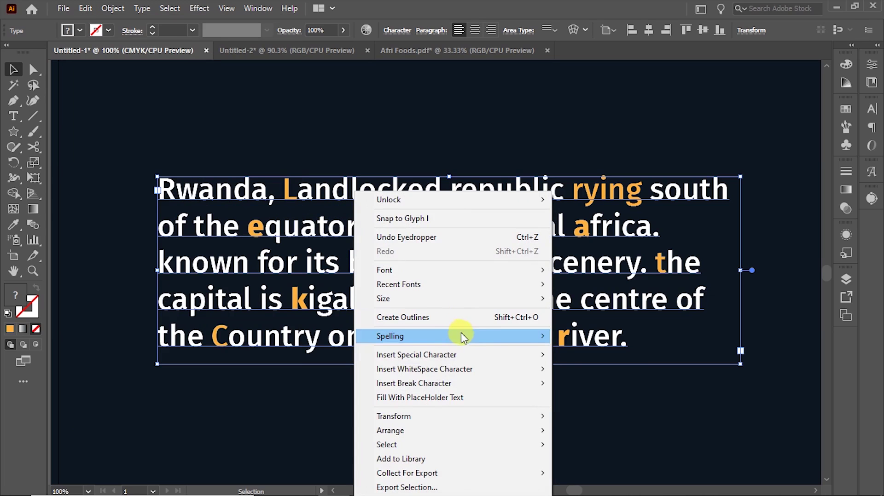
mouse_move(536, 338)
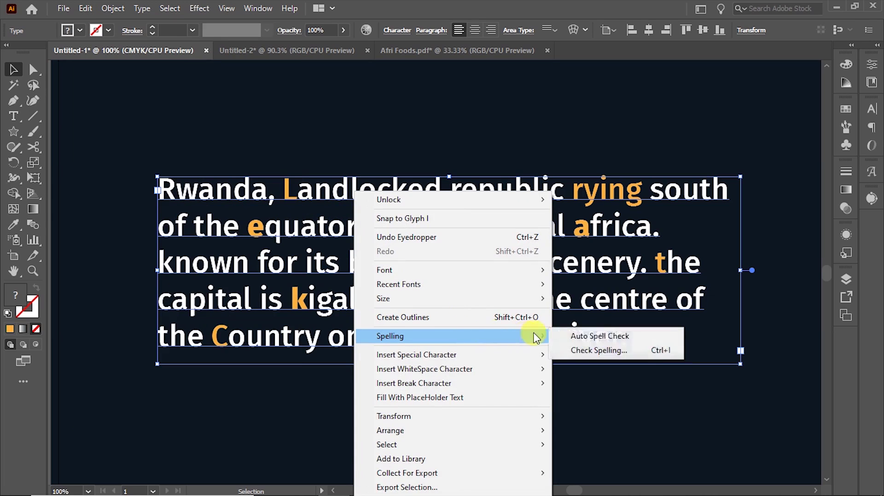
click(604, 358)
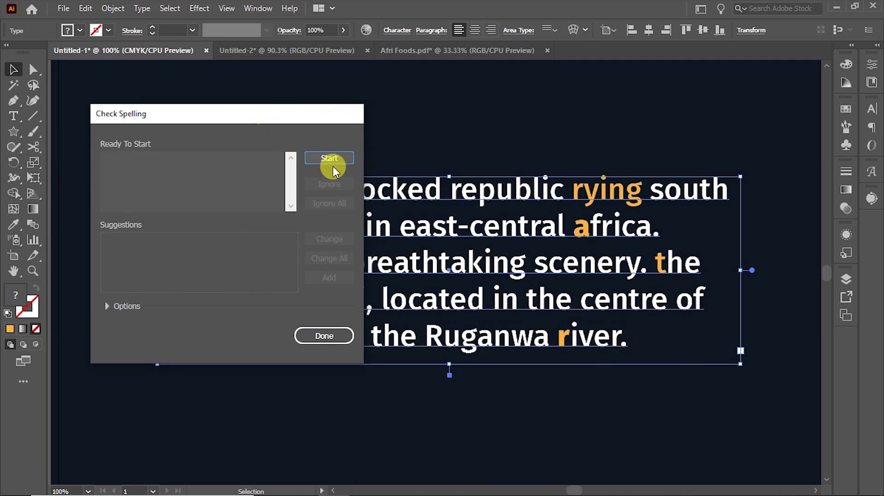
click(328, 159)
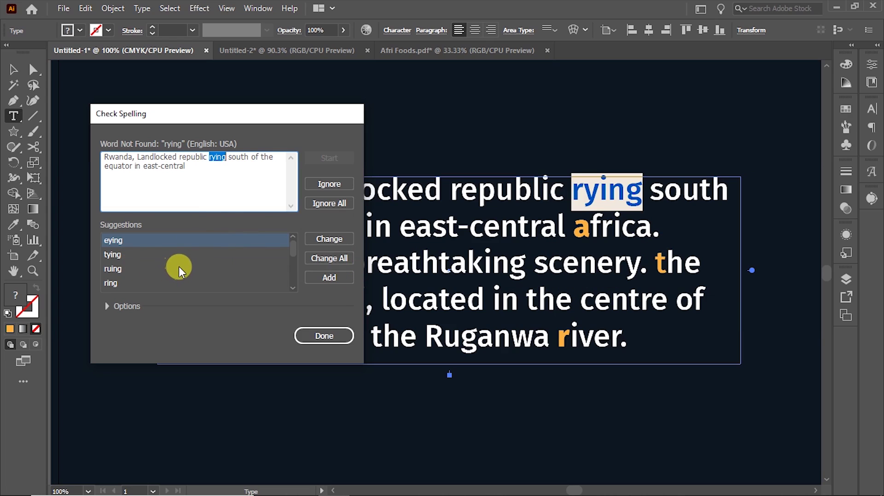
Replace the misspelled word "rying" with the suggestion "lying"
scroll(178, 271, down, 2)
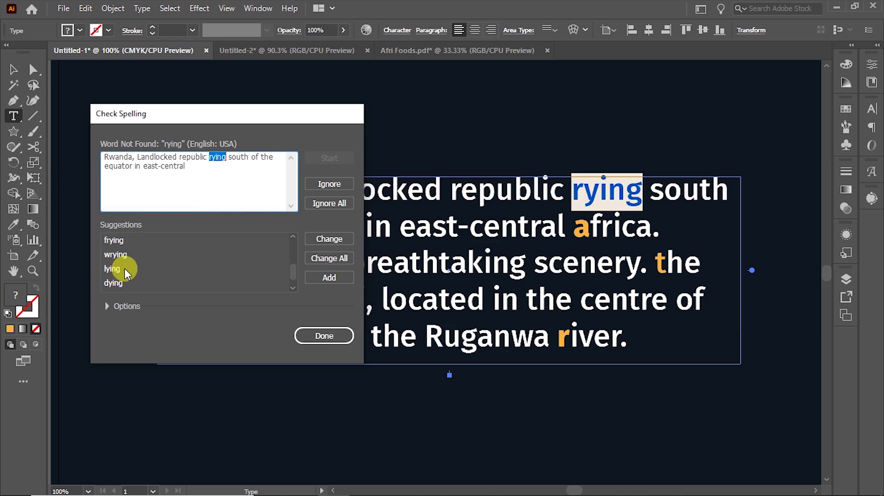
click(112, 269)
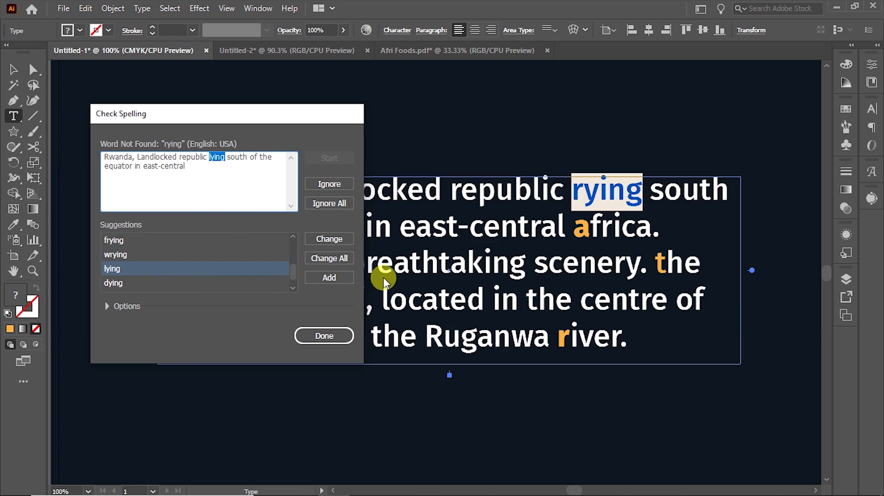
click(341, 240)
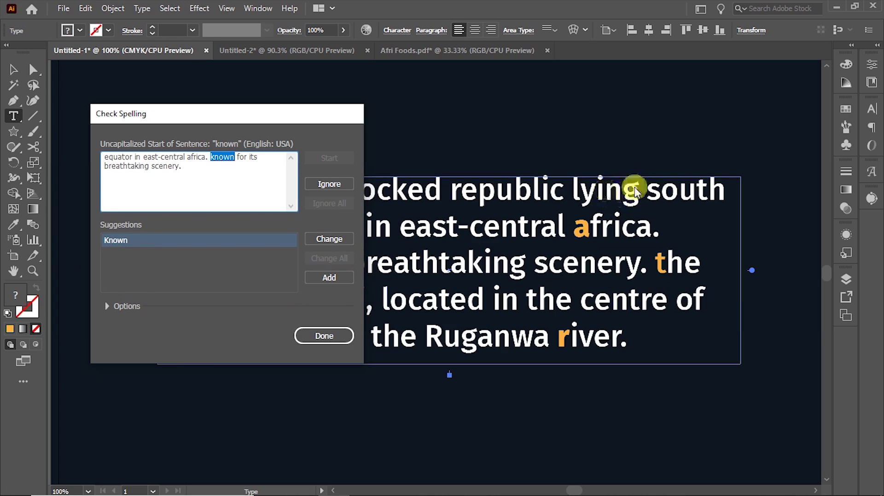
Accept the spelling checker's capitalized sentence starts "Known" and "The"
drag(230, 126, 497, 358)
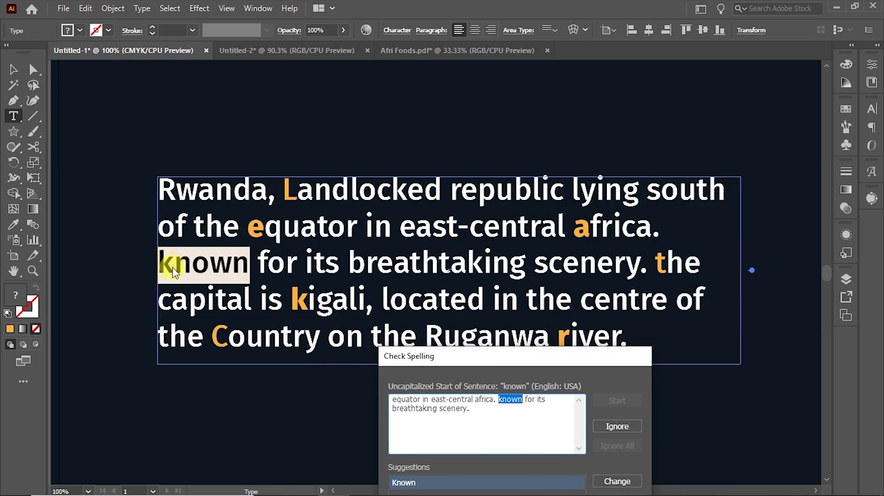
drag(521, 366, 546, 245)
click(643, 358)
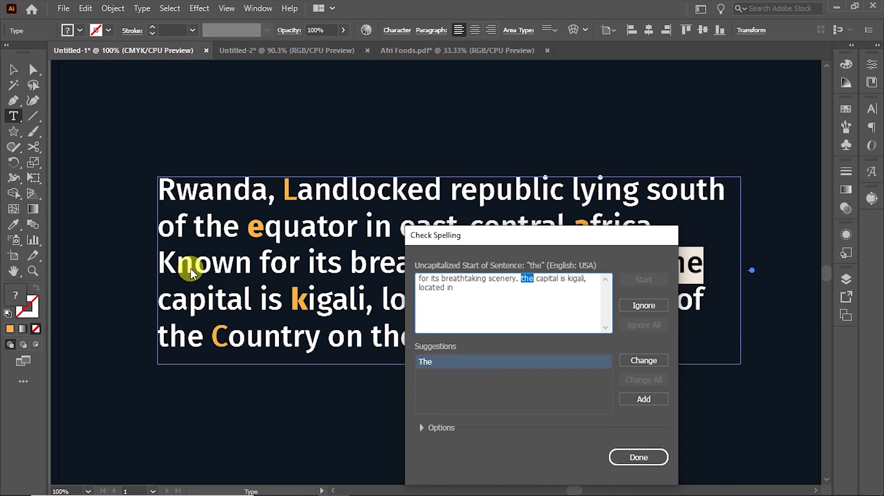
drag(584, 236, 307, 151)
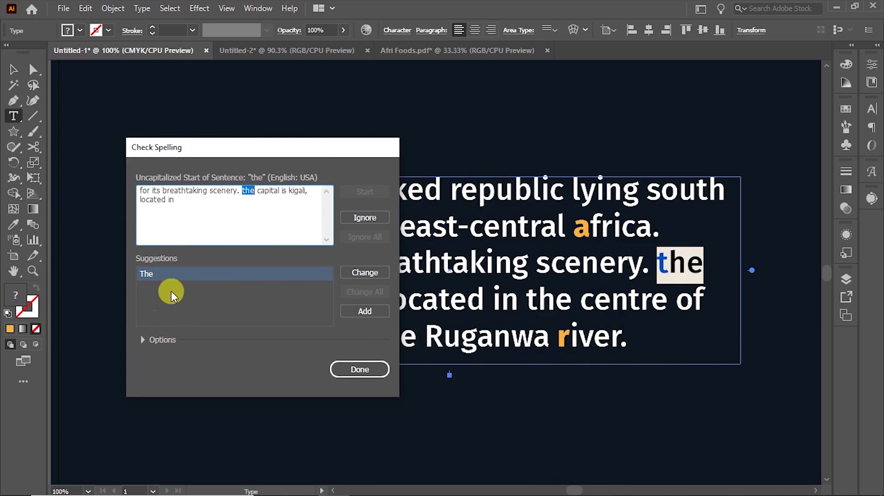
click(365, 274)
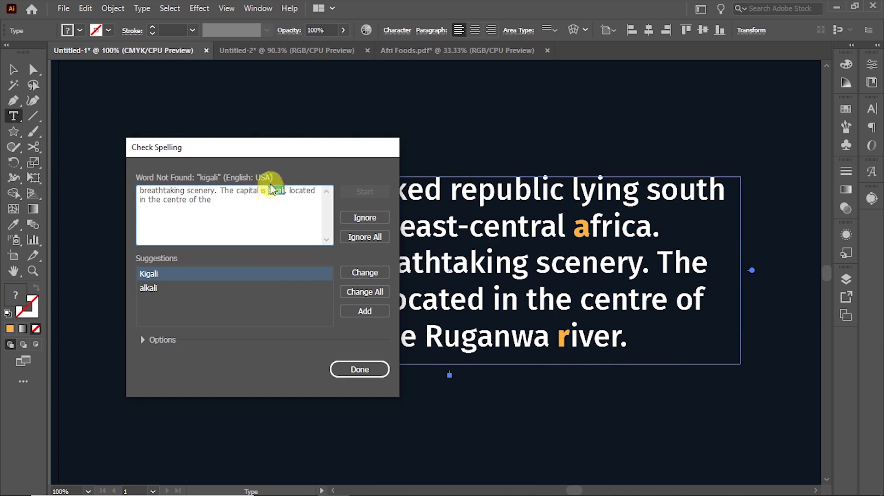
Replace "kigali" with the suggested spelling "Kigali"
drag(287, 152, 652, 154)
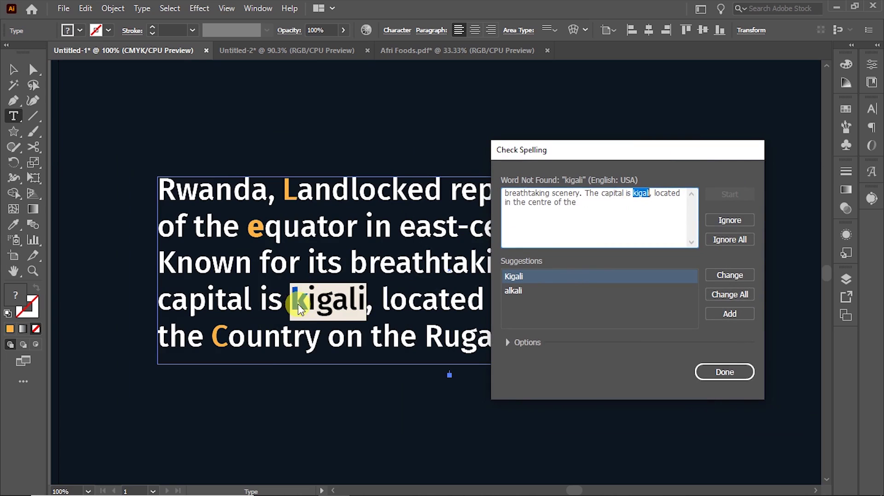
drag(598, 155, 560, 156)
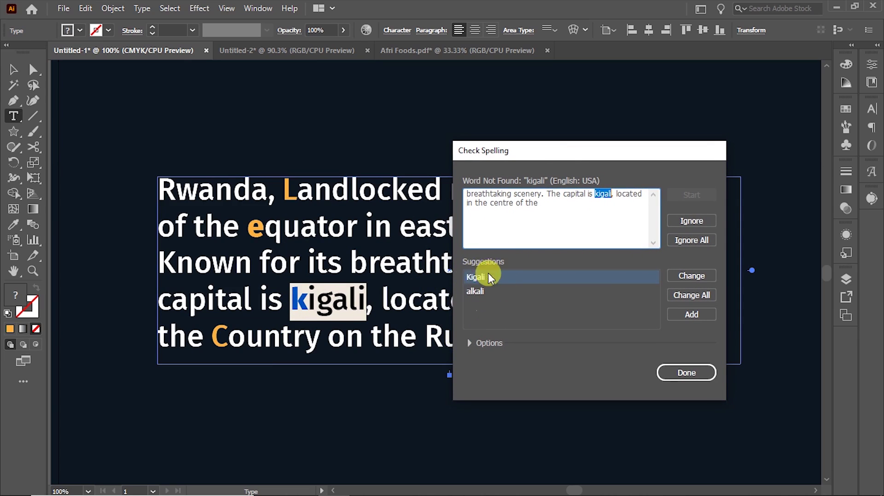
click(700, 279)
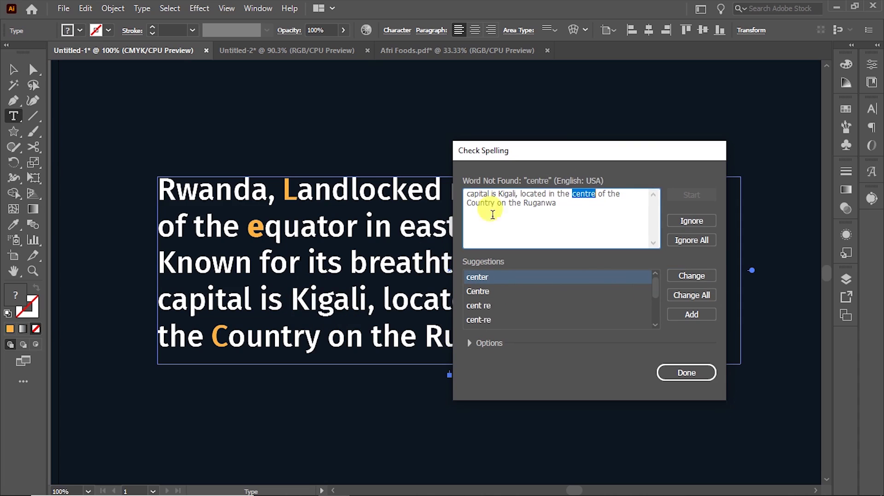
Replace "centre" with the suggestion "Centre" in the spelling check
drag(637, 144, 328, 113)
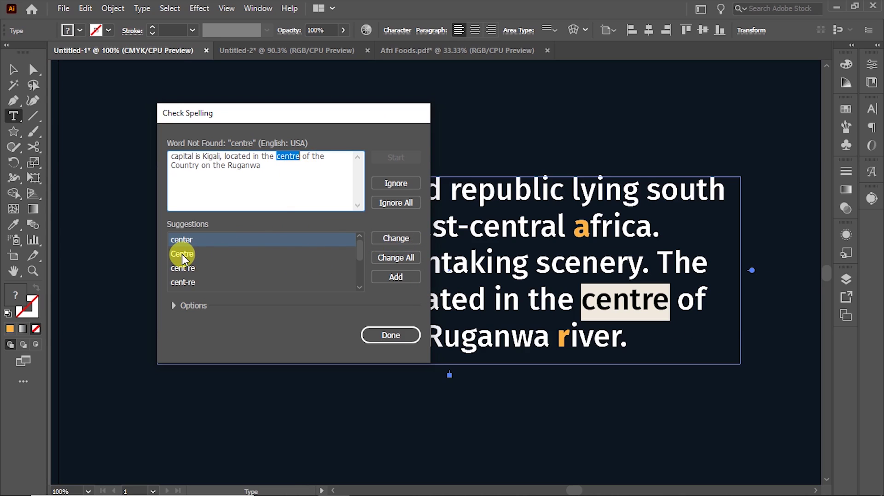
drag(335, 114, 250, 277)
drag(424, 184, 345, 139)
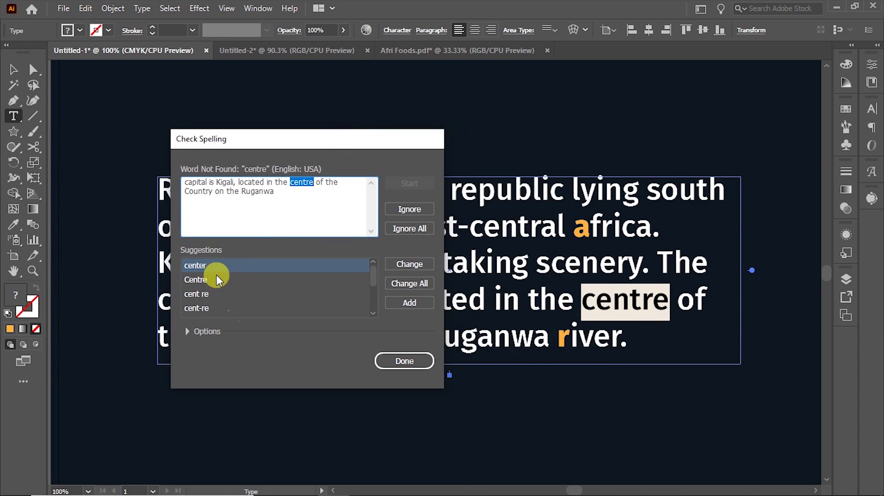
click(203, 282)
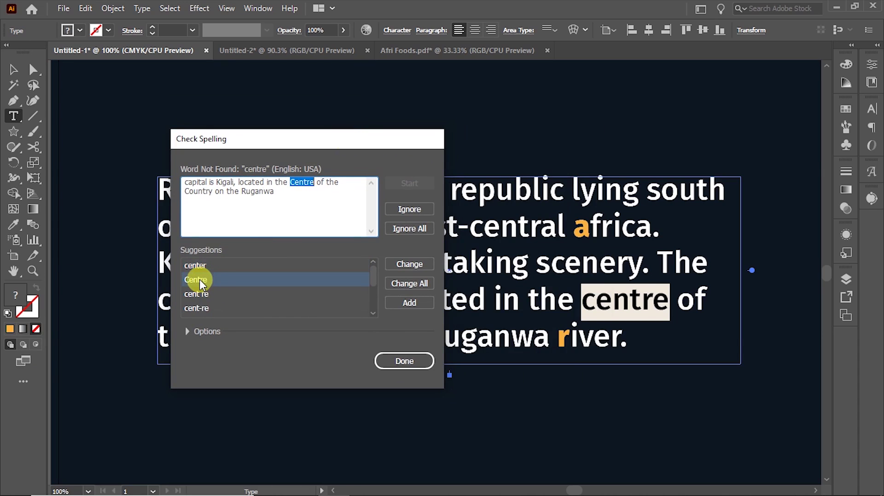
click(416, 266)
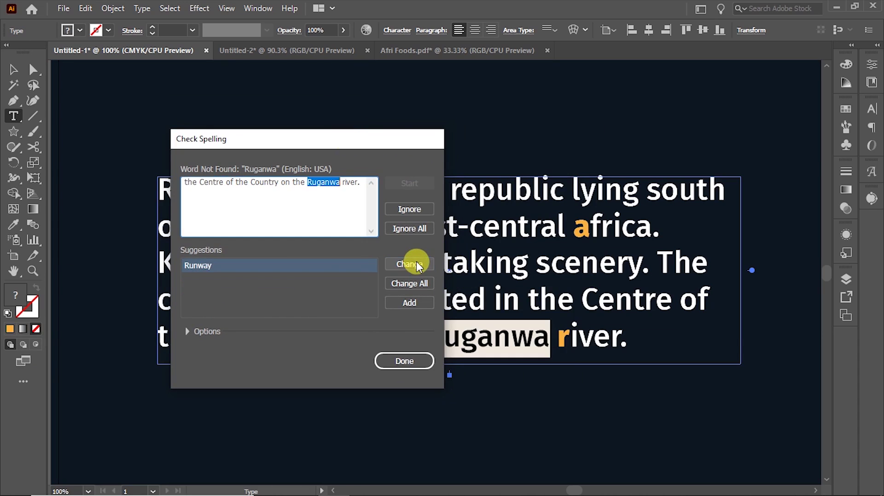
Ignore the flagged river name "Ruganwa" and finish the spelling check
drag(296, 144, 20, 111)
drag(122, 120, 261, 107)
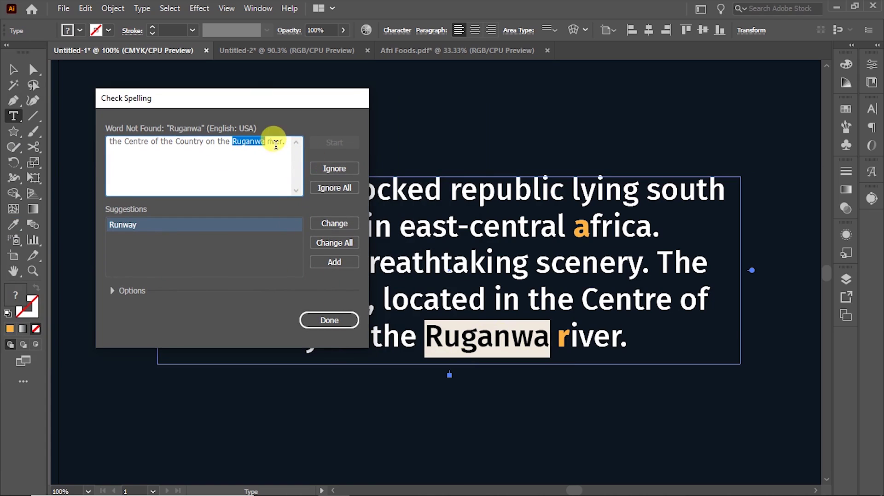
click(335, 170)
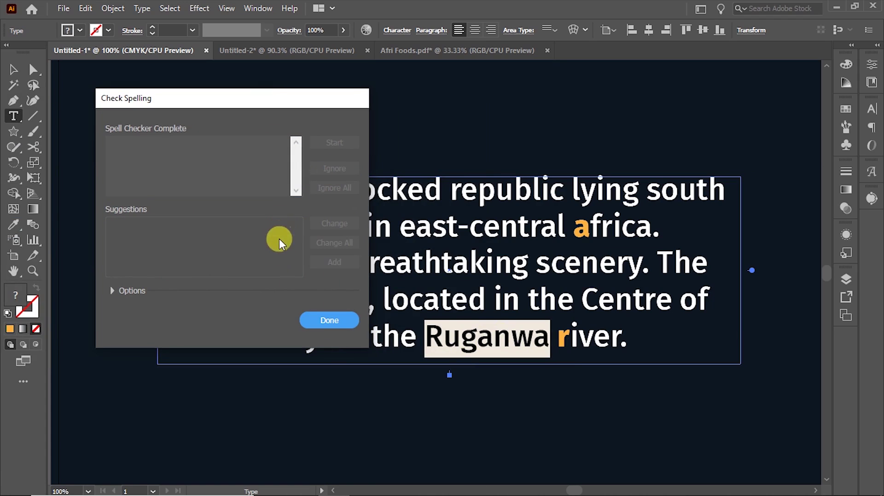
click(329, 320)
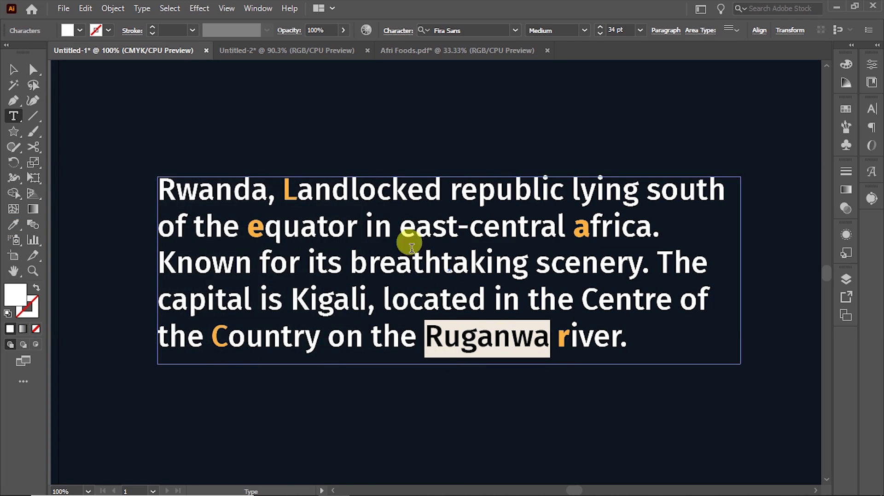
Change the orange "L" of "Landlocked" to a lowercase "l" and match it to the white text with the Eyedropper
drag(266, 227, 357, 226)
drag(284, 186, 298, 189)
click(316, 236)
click(295, 189)
drag(295, 187, 282, 185)
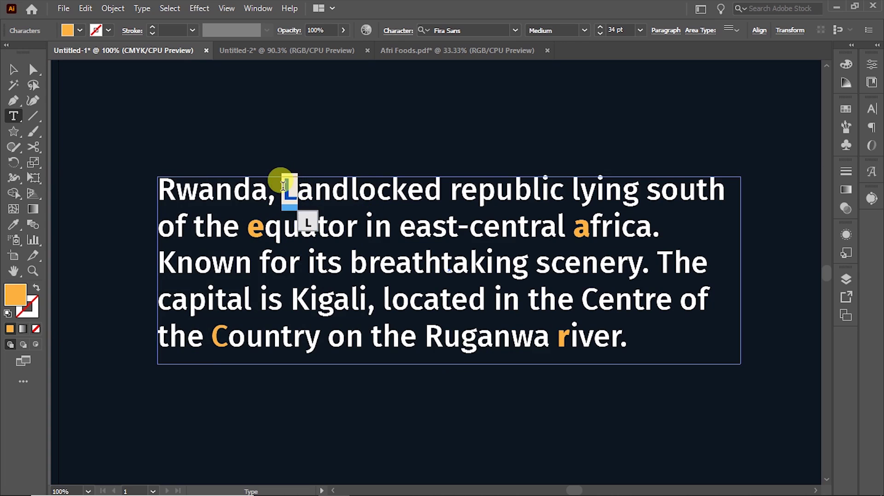
click(303, 206)
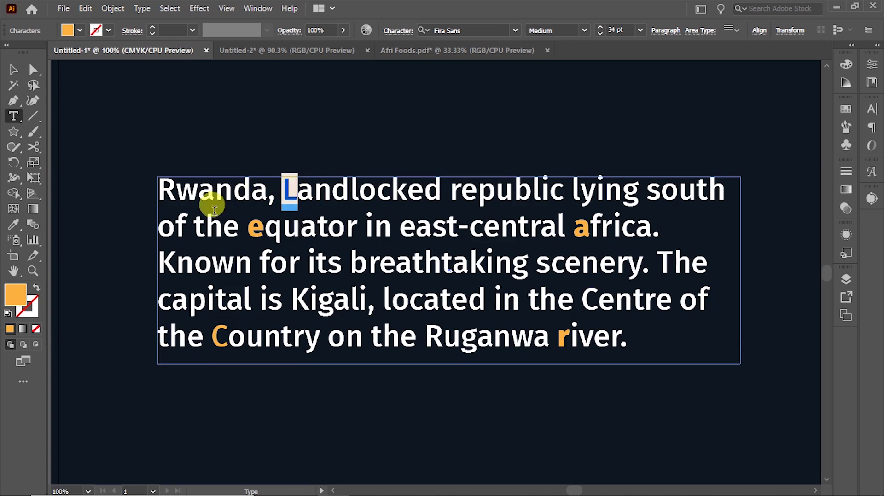
text(l)
mouse_move(291, 189)
mouse_down()
mouse_move(308, 189)
mouse_move(292, 190)
mouse_up()
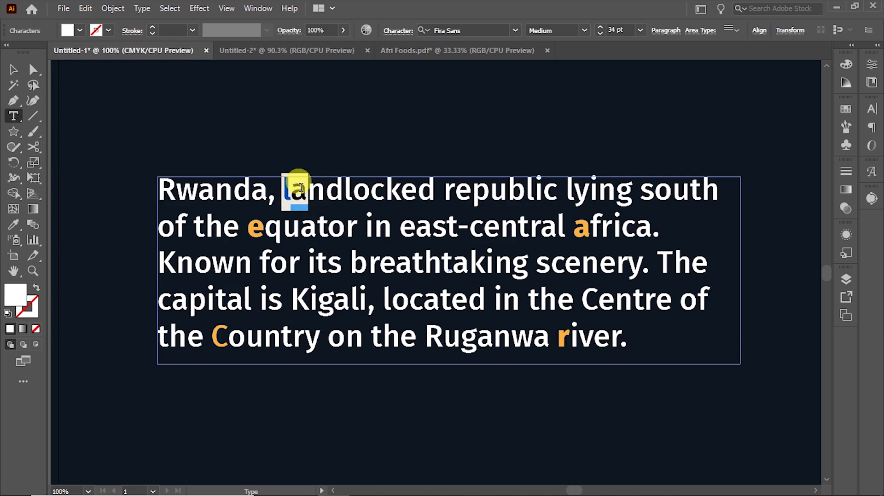
click(13, 224)
click(351, 184)
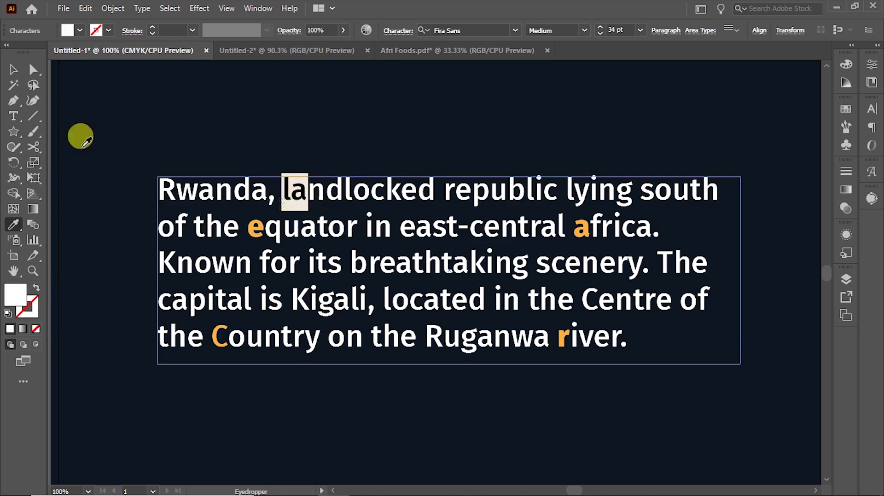
Replace the orange first letter of "africa" with a capital "A" using the Type tool
click(14, 116)
drag(267, 226, 247, 223)
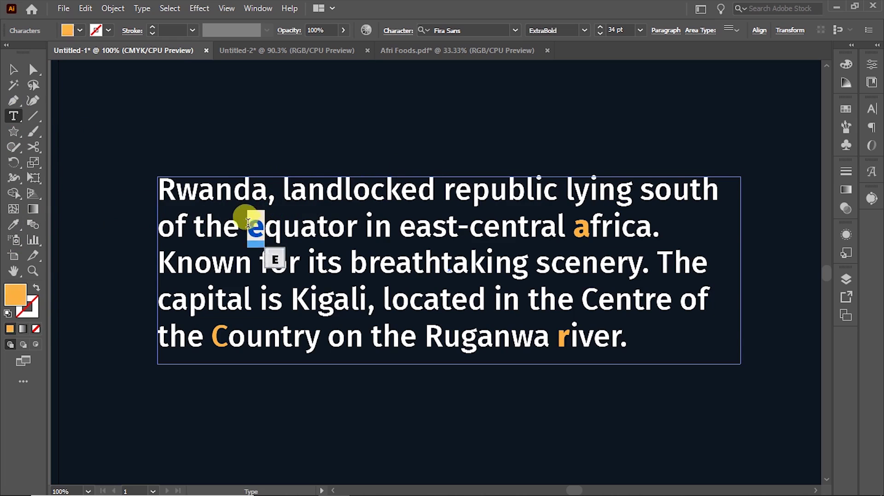
drag(592, 227, 574, 228)
text(aaaA)
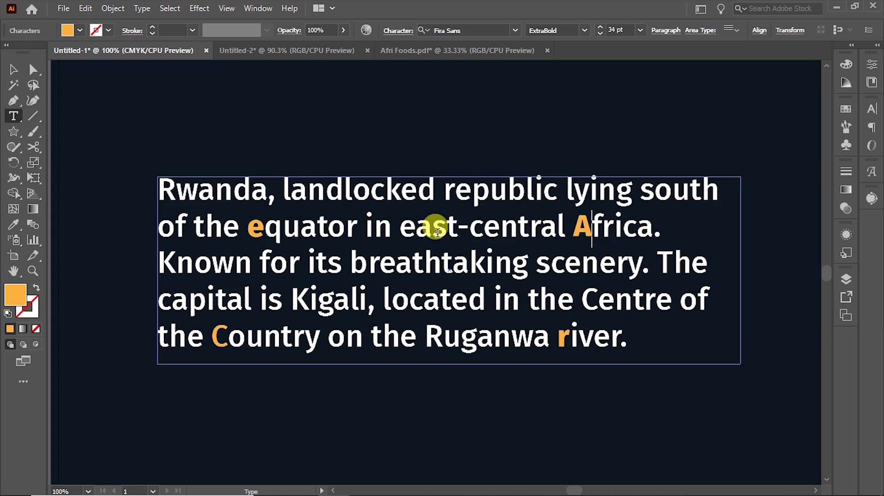
Capitalize the first letters of "east-central" and "equator" in the second line with "E"
drag(399, 226, 406, 225)
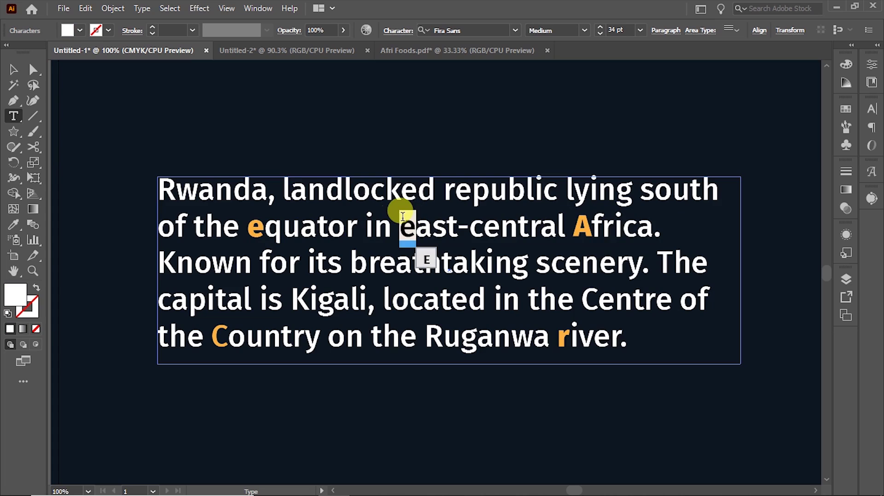
text(E)
drag(265, 226, 242, 222)
text(E)
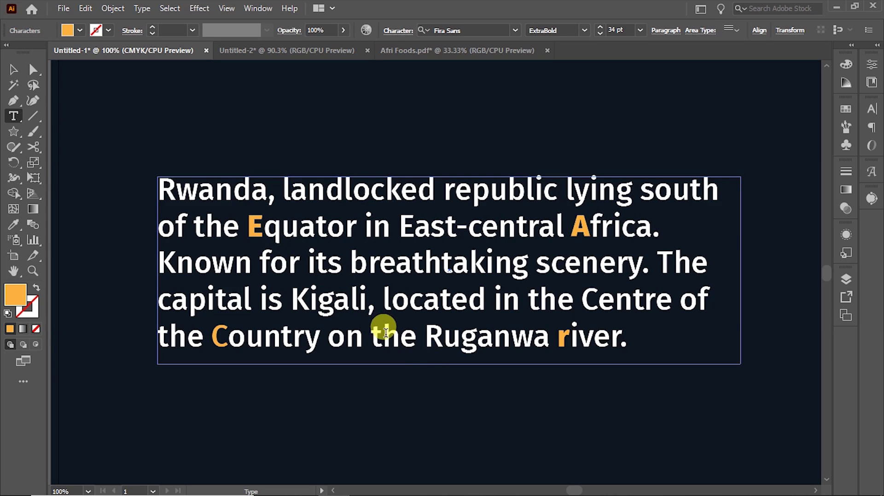
Replace the orange first letter of "river" in the paragraph's last line with a capital "R"
drag(569, 328, 557, 332)
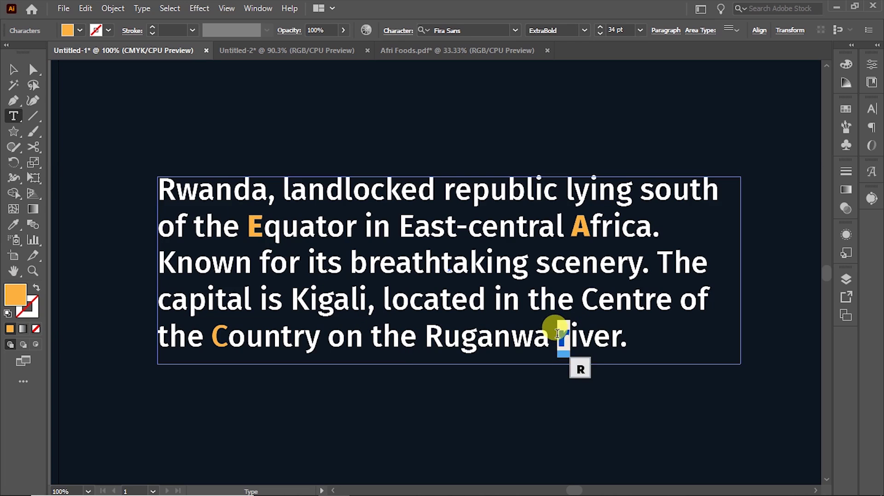
text(R)
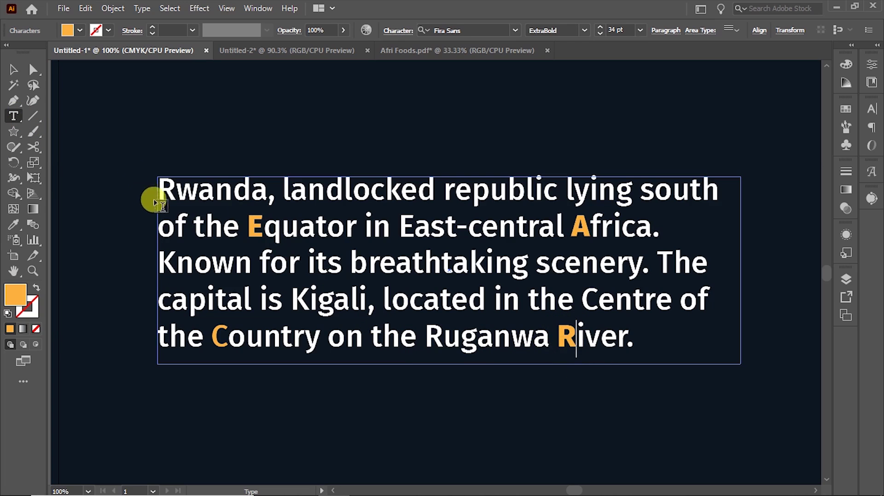
click(12, 69)
Move the Rwanda paragraph off the artboard and place the Afri Foods logo on it instead
scroll(529, 296, down, 4)
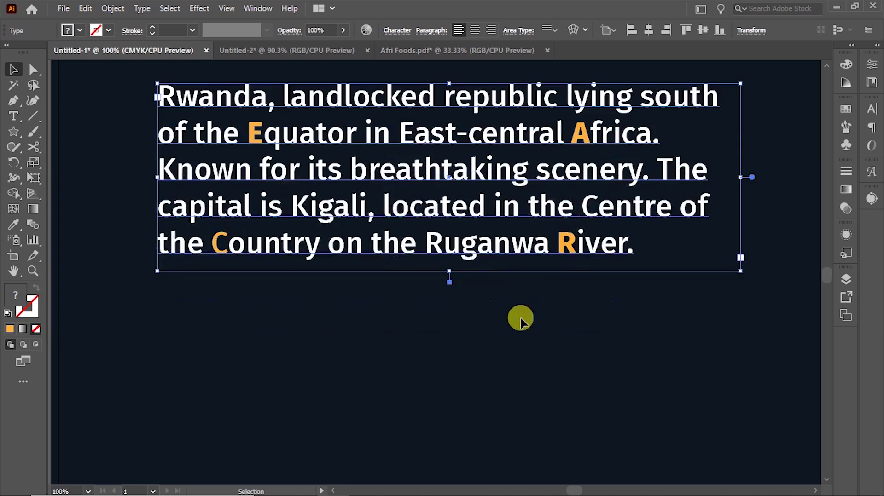
key(z)
alt+click(475, 246)
alt+click(475, 245)
alt+click(476, 245)
drag(452, 305, 501, 370)
key(v)
drag(382, 378, 623, 426)
drag(621, 383, 189, 189)
drag(350, 362, 367, 357)
key(z)
click(463, 292)
click(455, 292)
drag(379, 296, 531, 301)
key(v)
click(594, 308)
key(z)
click(387, 310)
drag(463, 274, 487, 309)
alt+click(488, 309)
key(v)
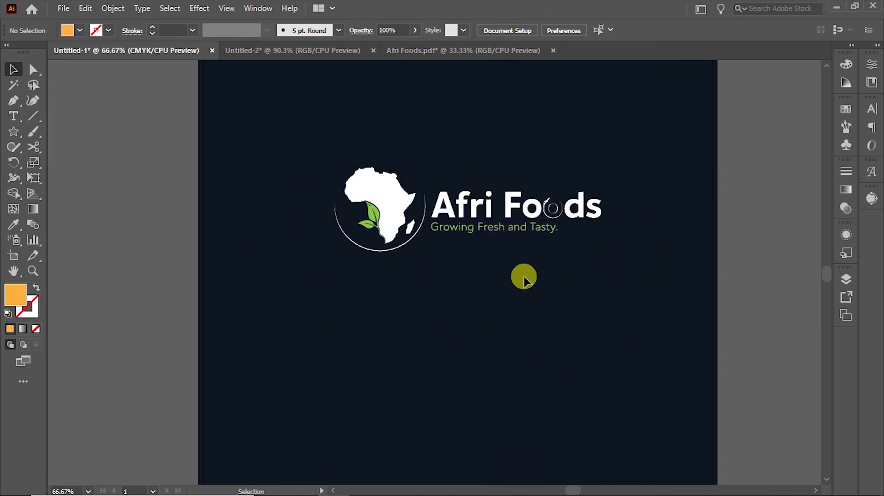
Duplicate the Afri Foods logo straight below the original on the artboard
key(z)
click(481, 227)
alt+click(515, 269)
drag(509, 286, 624, 287)
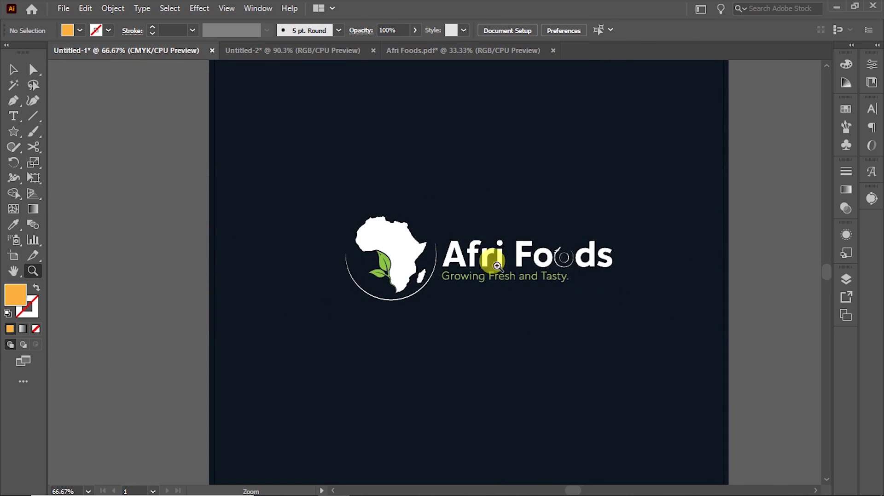
click(496, 267)
key(v)
drag(549, 281, 642, 248)
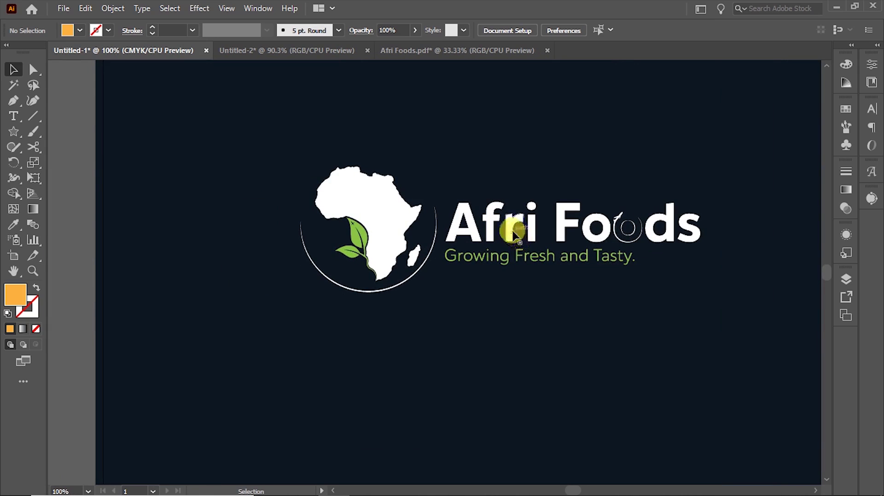
drag(514, 237, 518, 246)
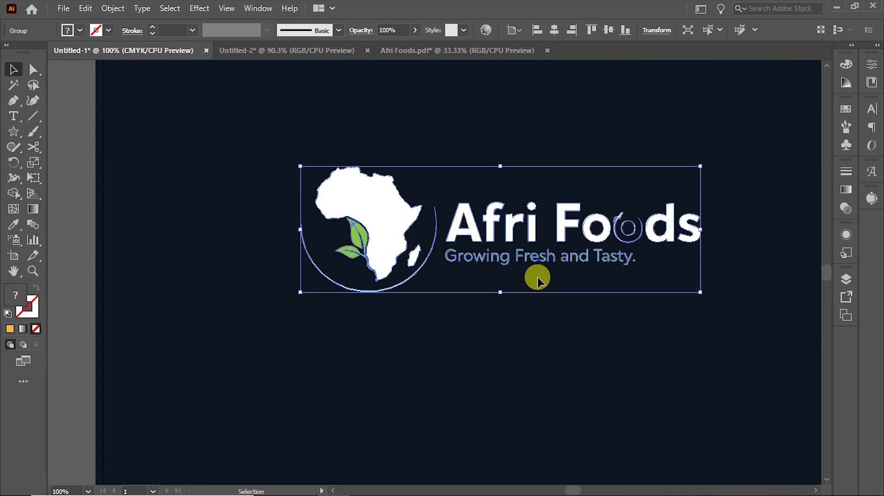
scroll(537, 278, down, 1)
ctrl+alt+click(533, 218)
ctrl+click(498, 277)
drag(477, 295, 631, 257)
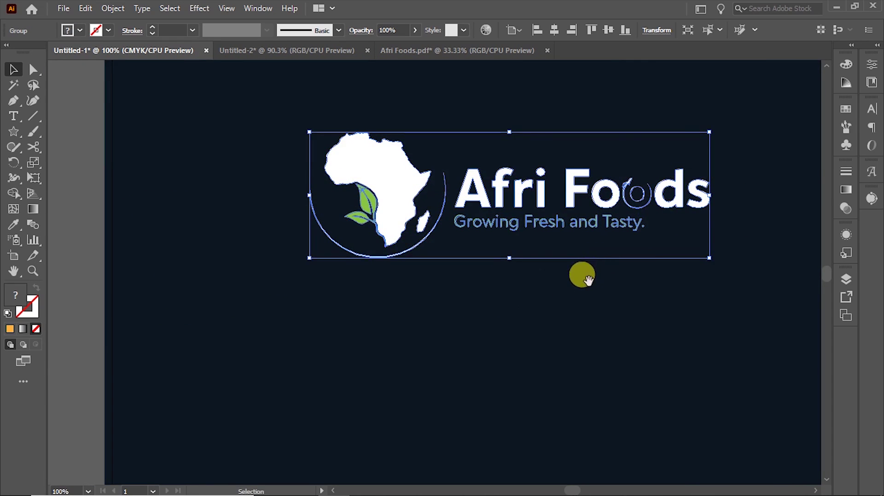
drag(582, 276, 474, 369)
drag(562, 310, 617, 241)
drag(321, 183, 320, 353)
Simplify the paths of the lower logo copy down to 209 anchor points
drag(421, 366, 404, 302)
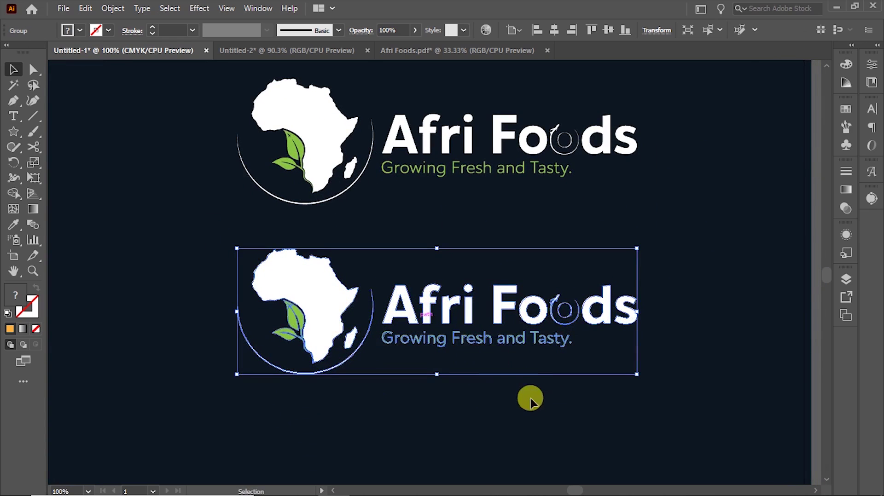
drag(540, 353, 515, 391)
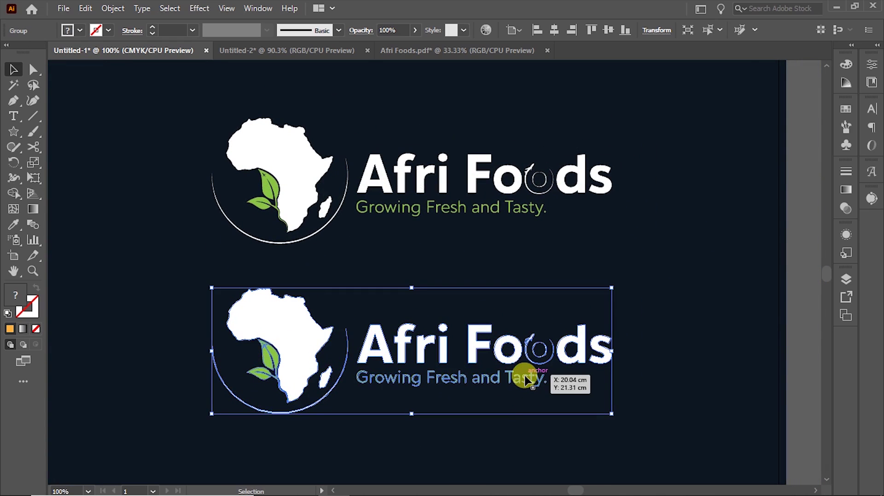
drag(529, 385, 552, 365)
drag(659, 380, 264, 304)
drag(446, 331, 406, 281)
right_click(298, 299)
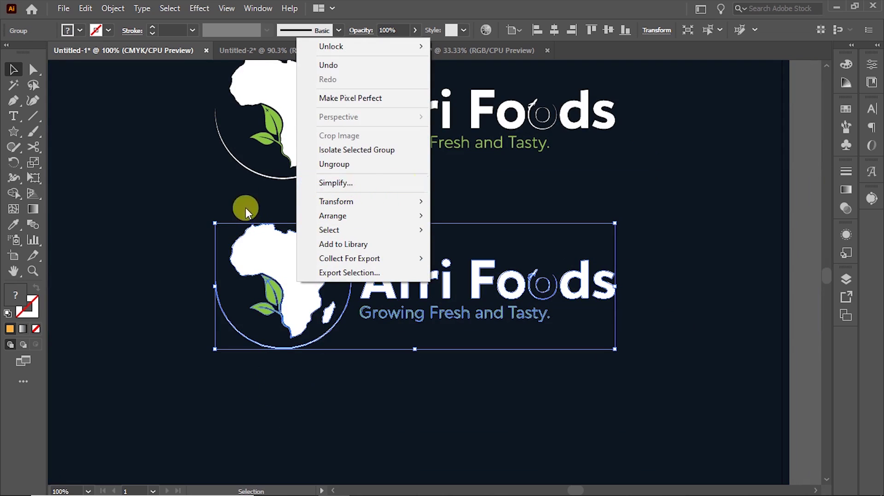
click(341, 183)
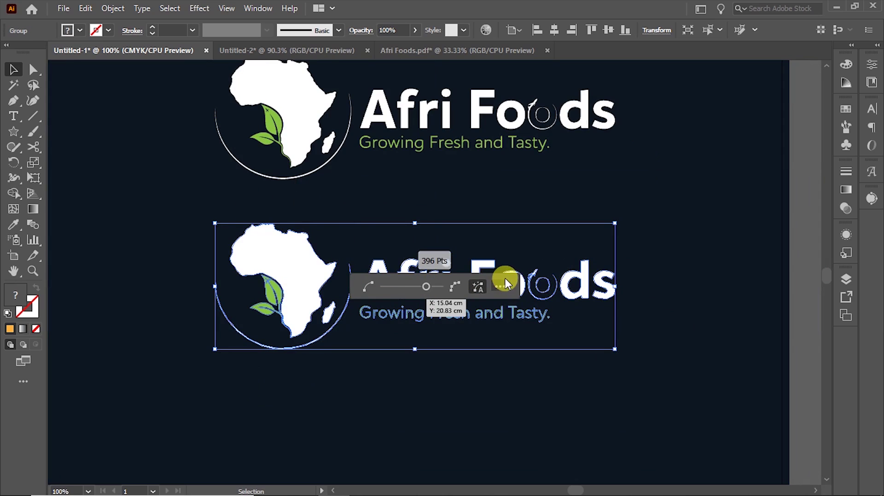
drag(508, 279, 443, 363)
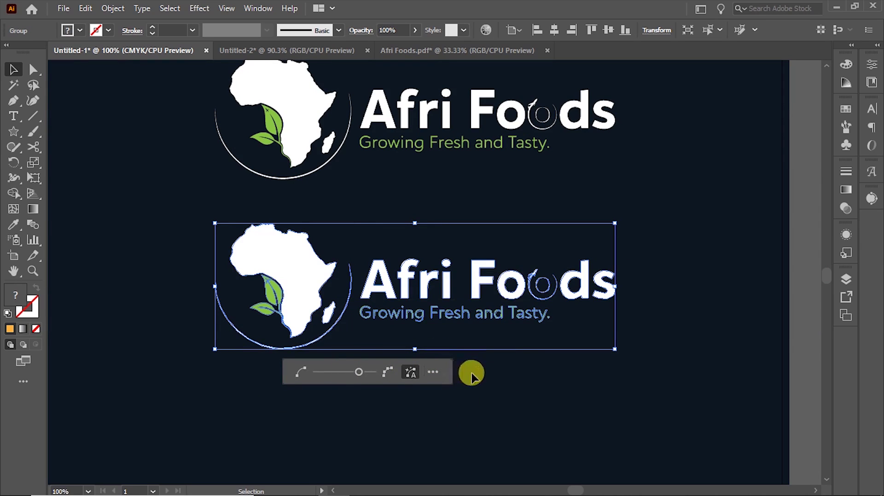
drag(357, 371, 322, 369)
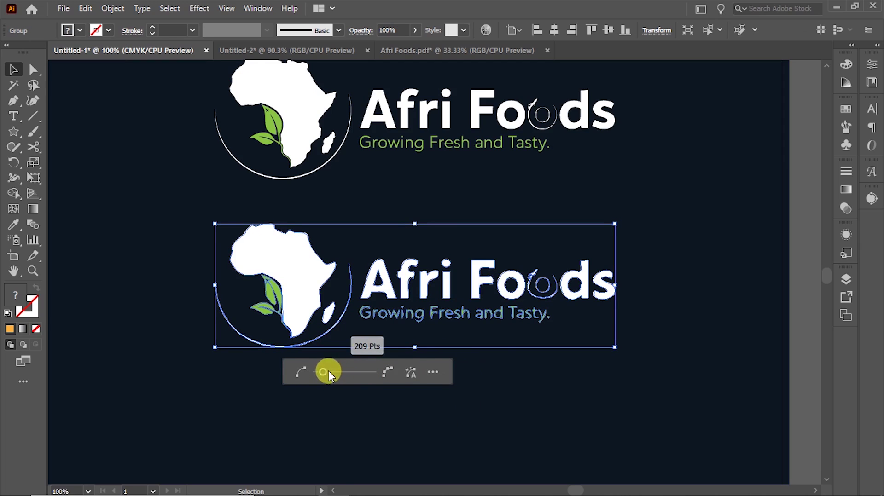
click(528, 377)
Move the simplified logo copy straight up, slightly closer to the original logo
key(z)
click(446, 278)
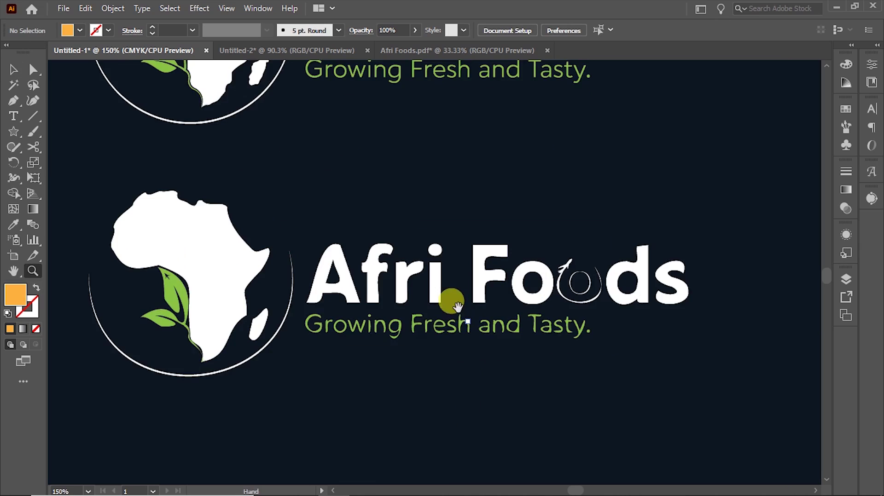
drag(454, 298, 494, 354)
drag(482, 292, 485, 341)
alt+click(481, 311)
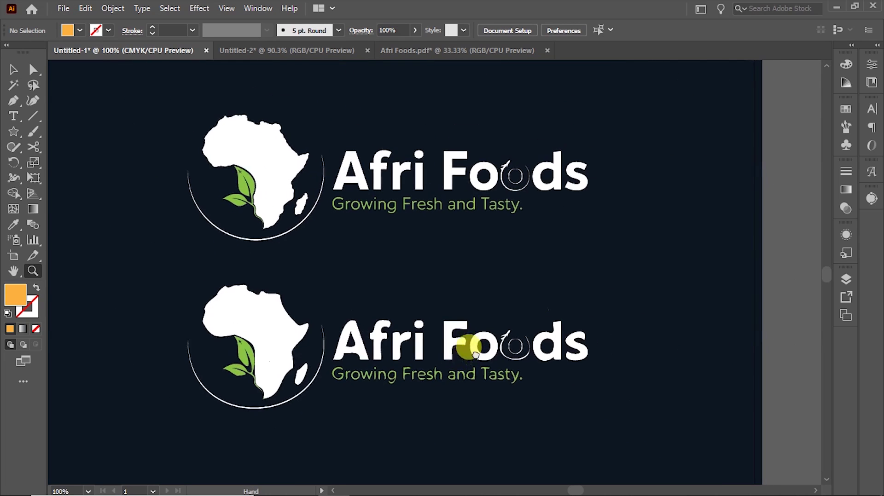
key(v)
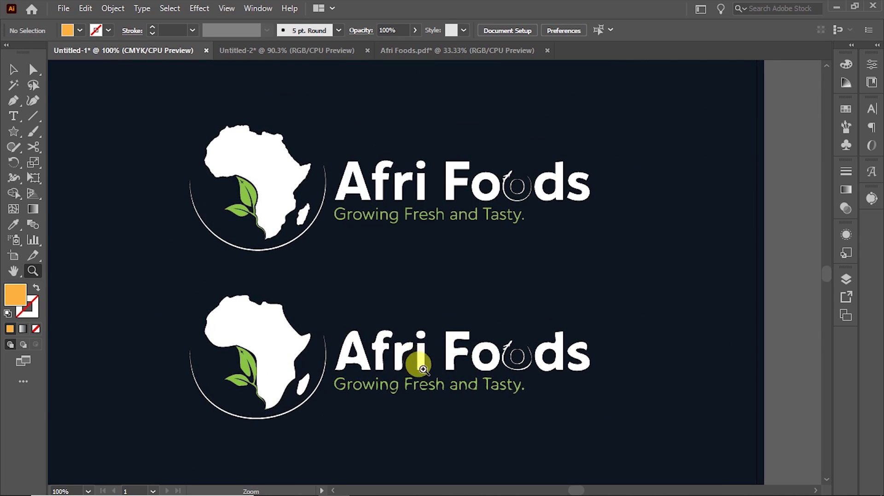
drag(408, 364, 408, 342)
click(588, 256)
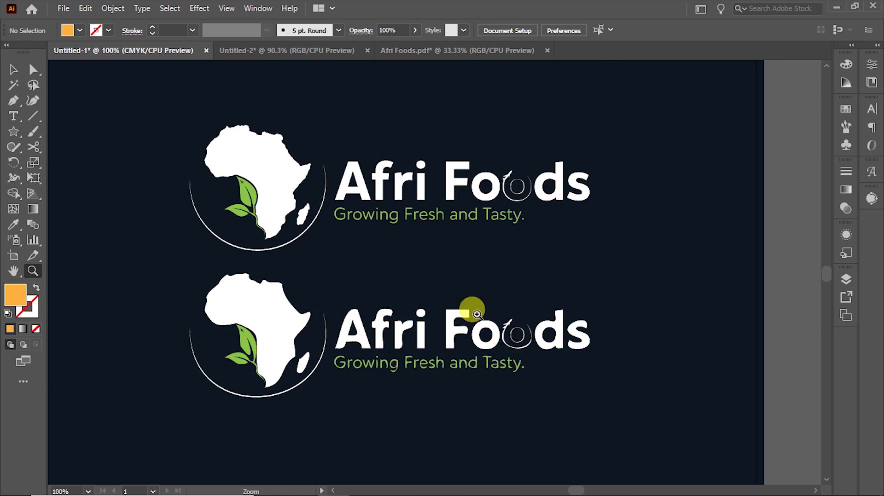
Compare the lettering, tagline and Africa outline of the simplified logo with the original at close range
key(z)
click(492, 302)
drag(491, 295, 499, 333)
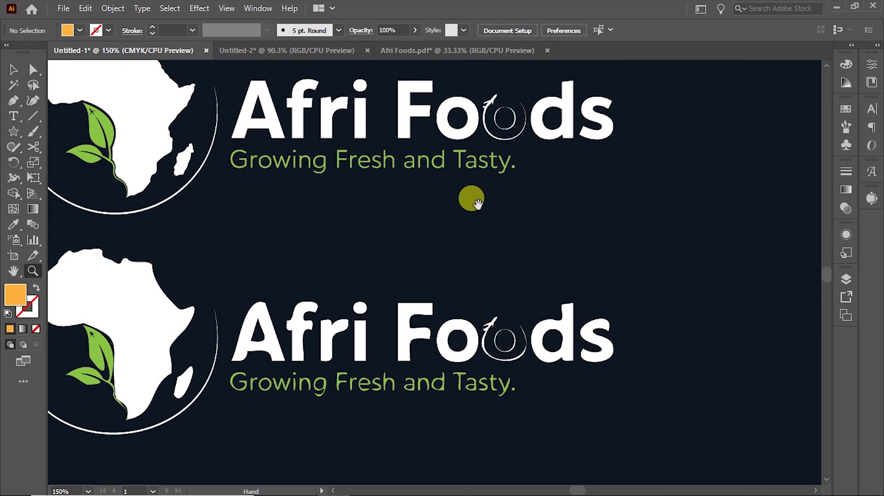
drag(470, 197, 482, 277)
drag(501, 332, 519, 298)
drag(303, 355, 400, 308)
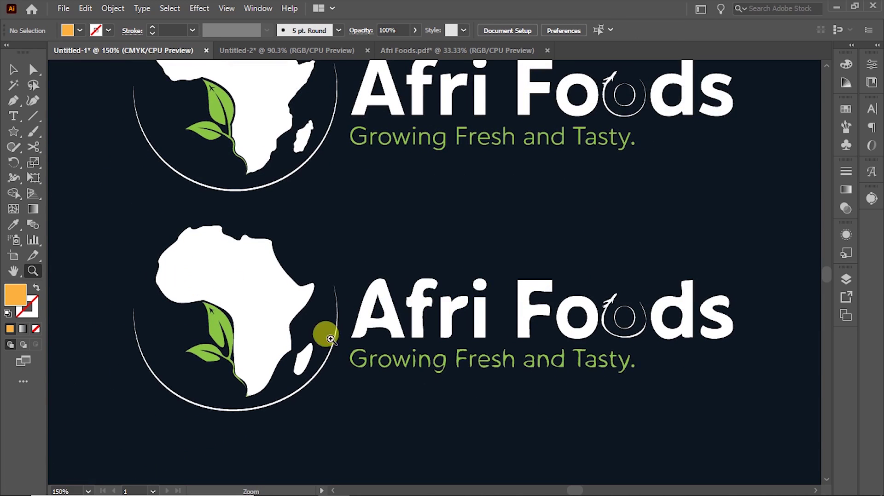
drag(324, 287, 327, 328)
alt+click(376, 370)
click(401, 242)
click(401, 242)
alt+click(426, 297)
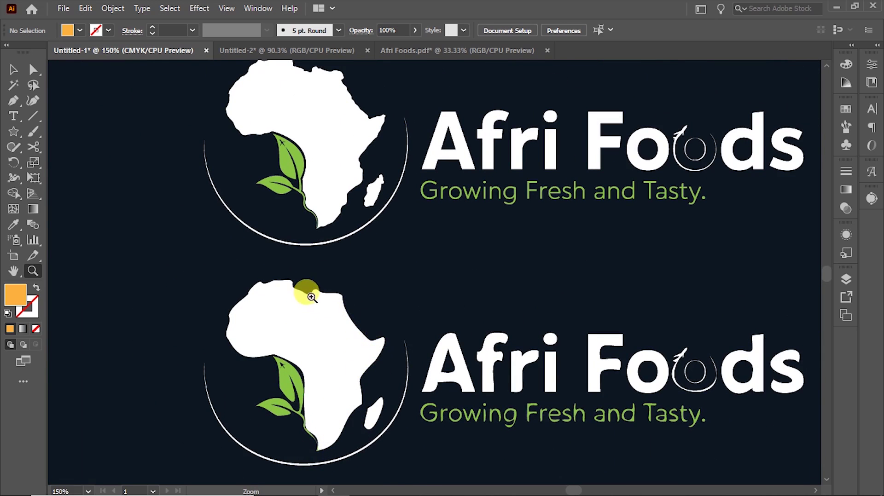
click(353, 193)
alt+click(509, 274)
alt+click(508, 275)
drag(463, 198, 426, 194)
drag(365, 247, 432, 193)
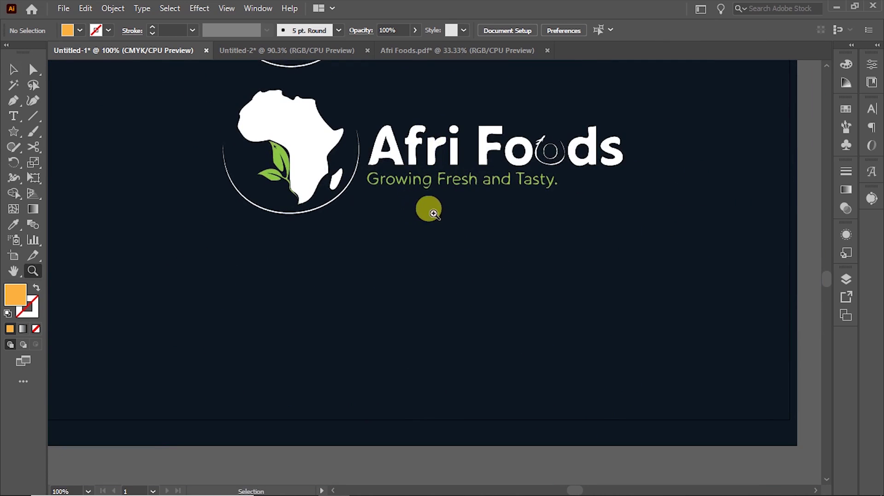
Move both Afri Foods logos together off the artboard to its right side
alt+click(438, 211)
alt+click(438, 211)
drag(449, 229, 423, 290)
key(v)
drag(555, 413, 251, 200)
drag(376, 278, 684, 271)
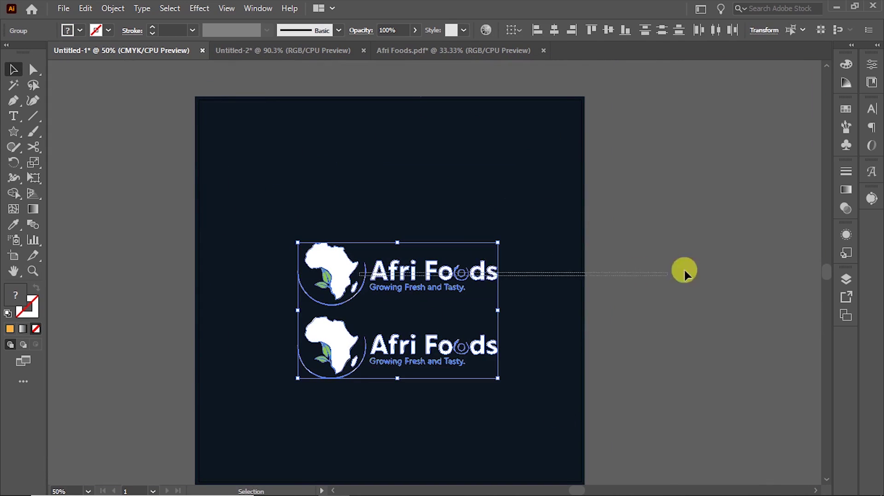
Bring the white star from beside the artboard onto the middle of the artboard
drag(275, 226, 576, 482)
drag(355, 277, 320, 277)
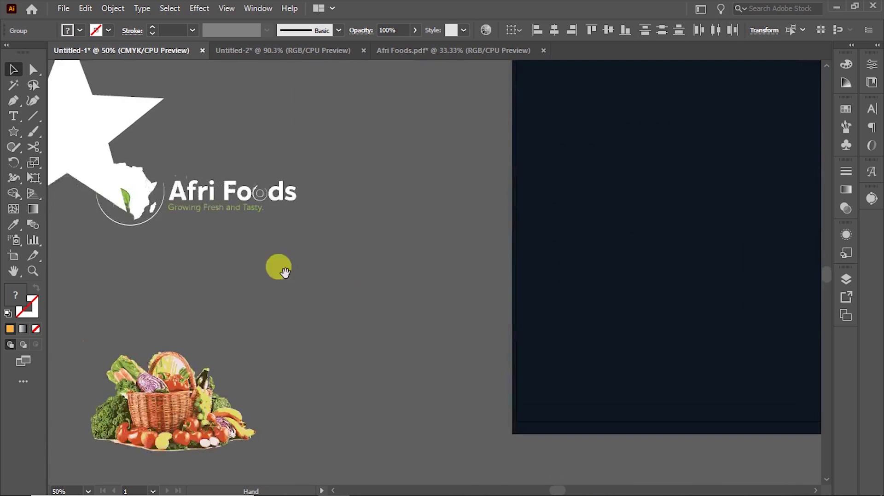
drag(278, 267, 620, 256)
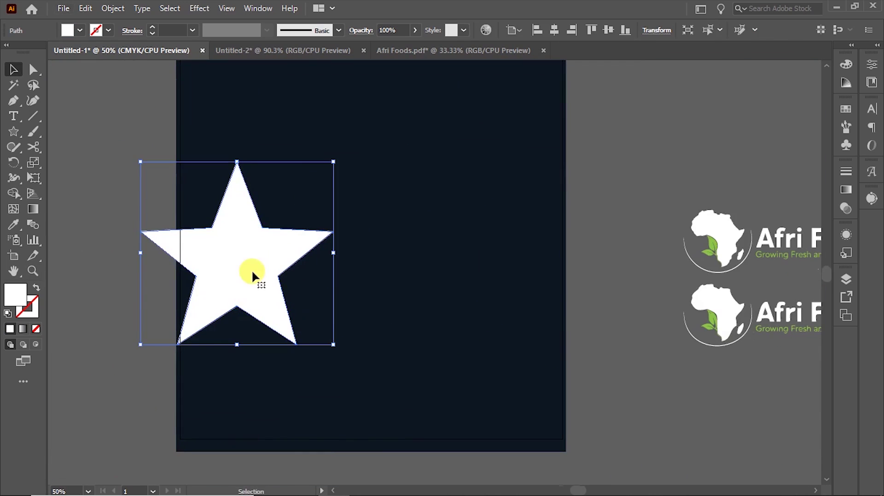
drag(253, 272, 452, 279)
key(z)
click(398, 287)
alt+click(463, 240)
key(v)
drag(358, 278, 363, 293)
Simplify the white star's path down to 6 anchor points
right_click(436, 289)
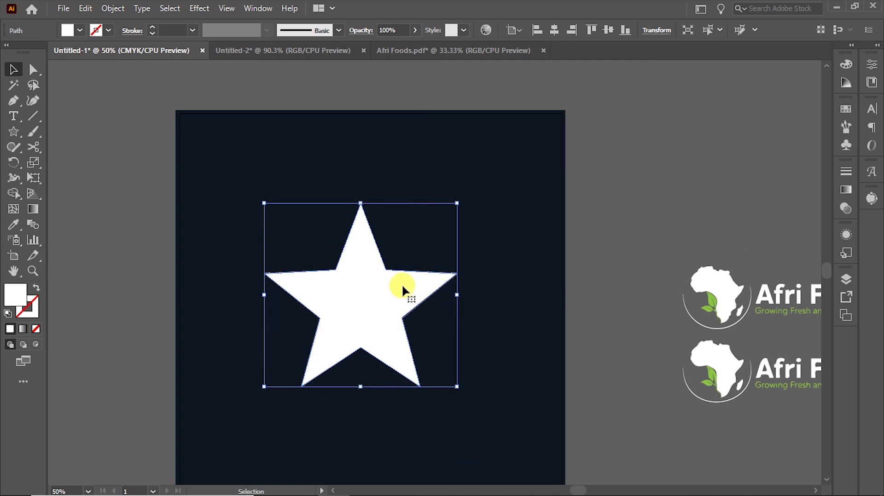
click(445, 351)
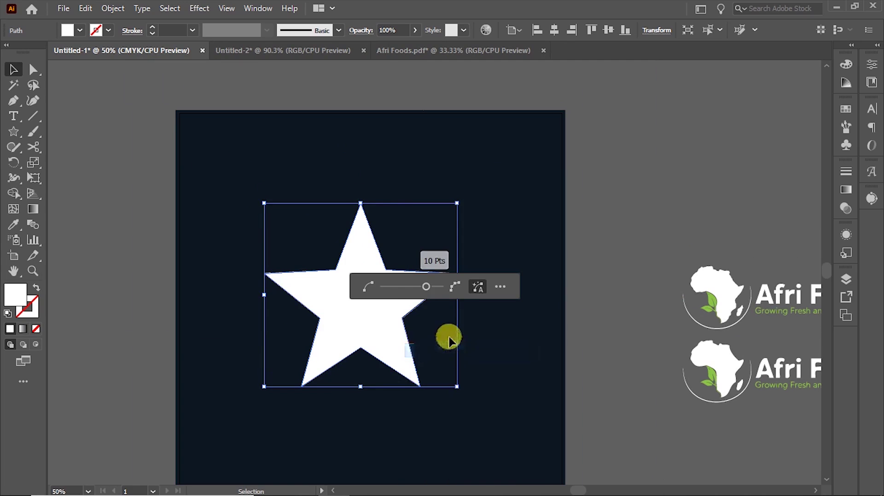
drag(425, 284, 393, 286)
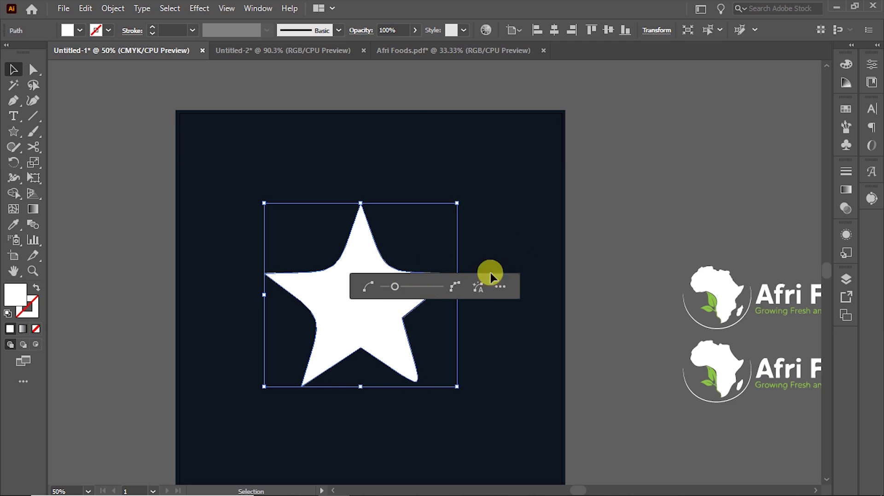
drag(504, 274, 517, 144)
mouse_move(407, 158)
mouse_down()
mouse_move(442, 161)
mouse_move(404, 161)
mouse_up()
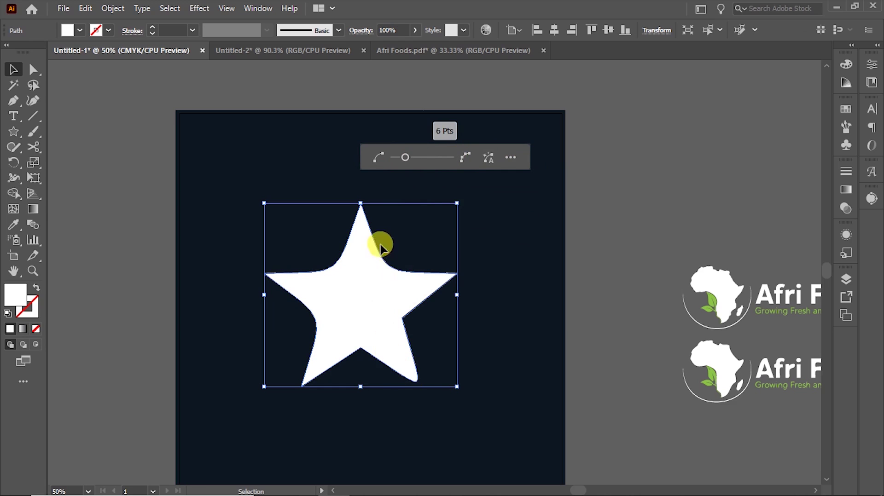
Run Simplify on the star again and open its detailed options
key(z)
click(408, 270)
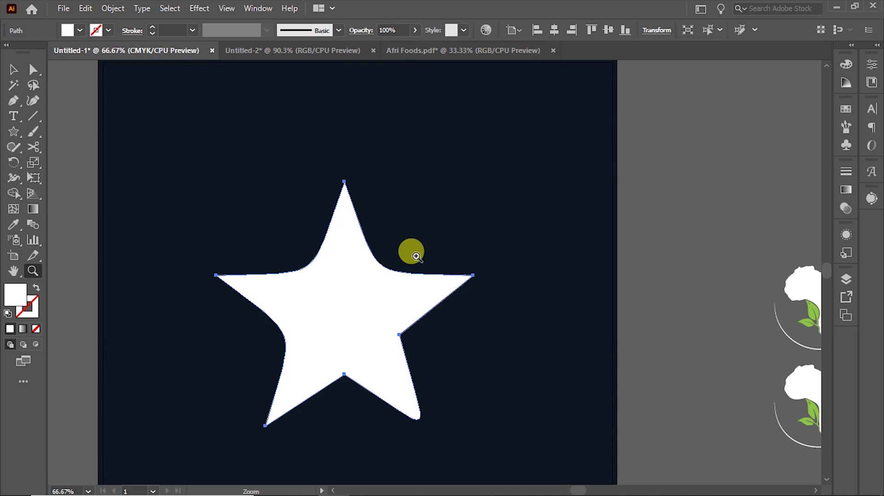
key(p)
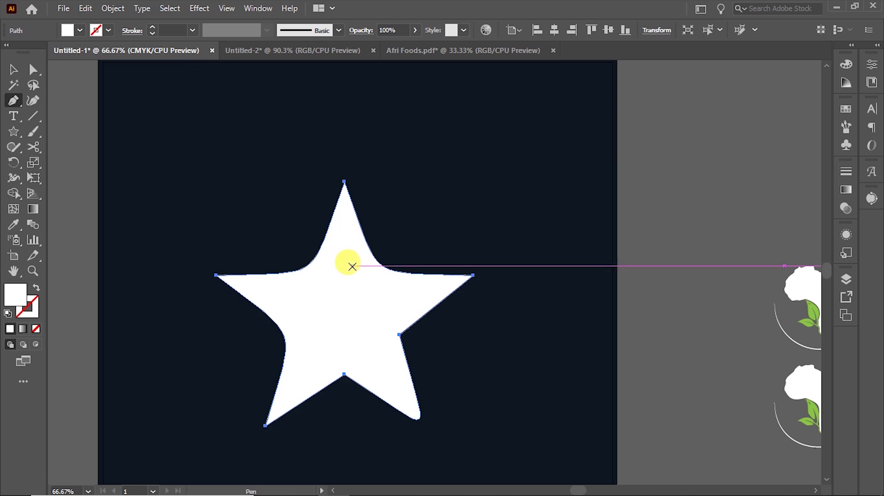
key(v)
right_click(387, 282)
click(443, 352)
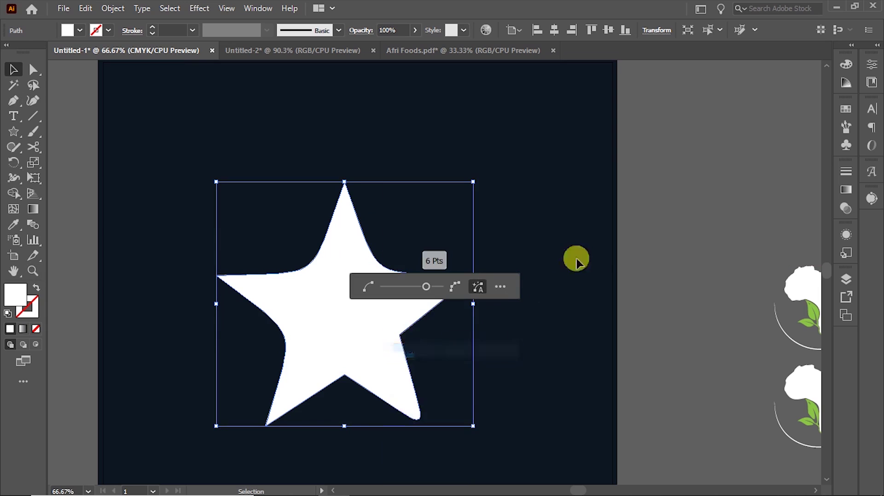
click(501, 286)
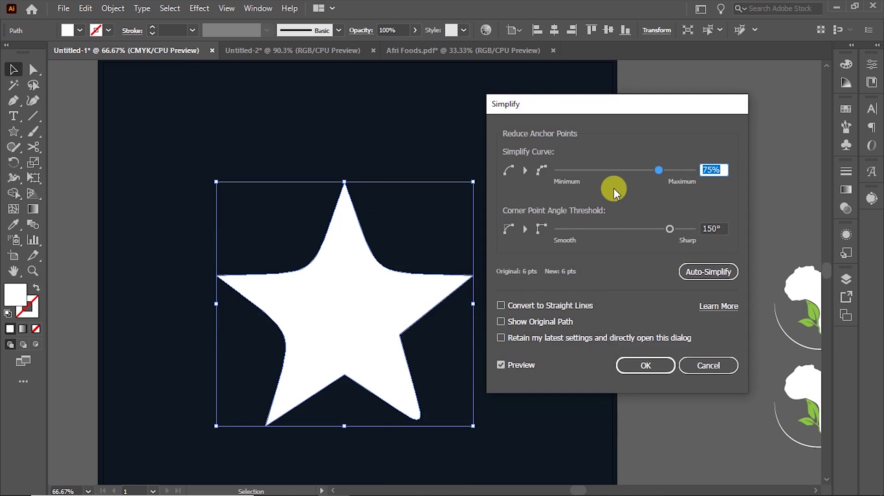
Convert the star's path to straight lines in Simplify, show the original path, and set the corner point angle threshold to 46°
click(539, 308)
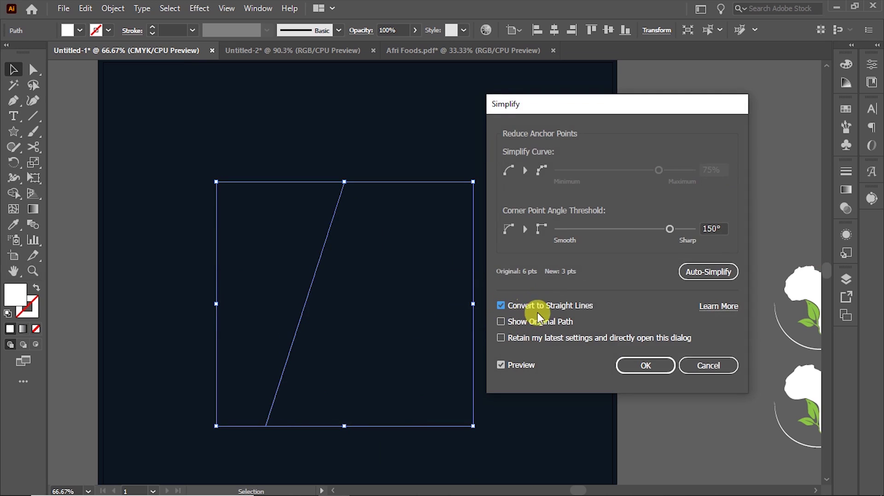
click(520, 310)
click(510, 307)
click(503, 338)
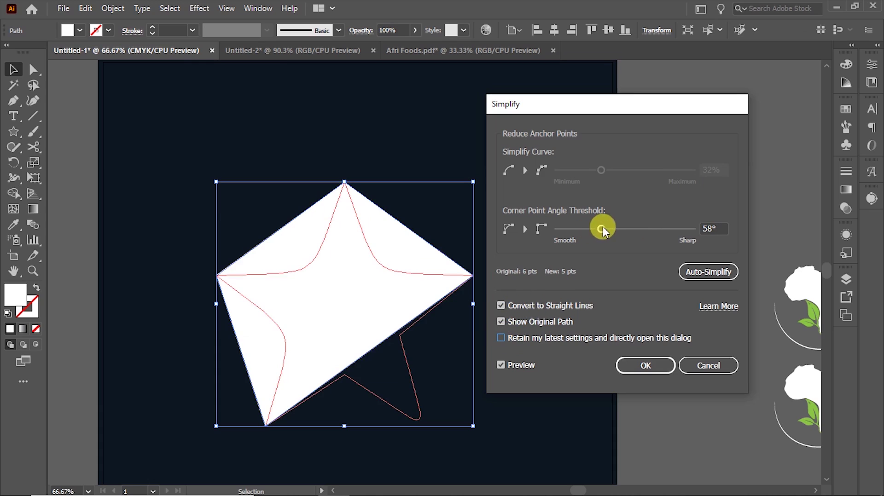
drag(581, 227, 620, 222)
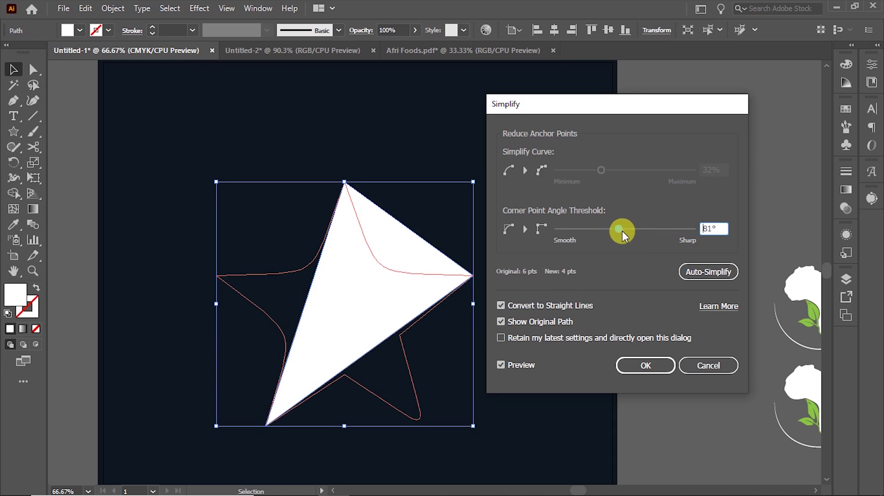
drag(620, 231, 592, 229)
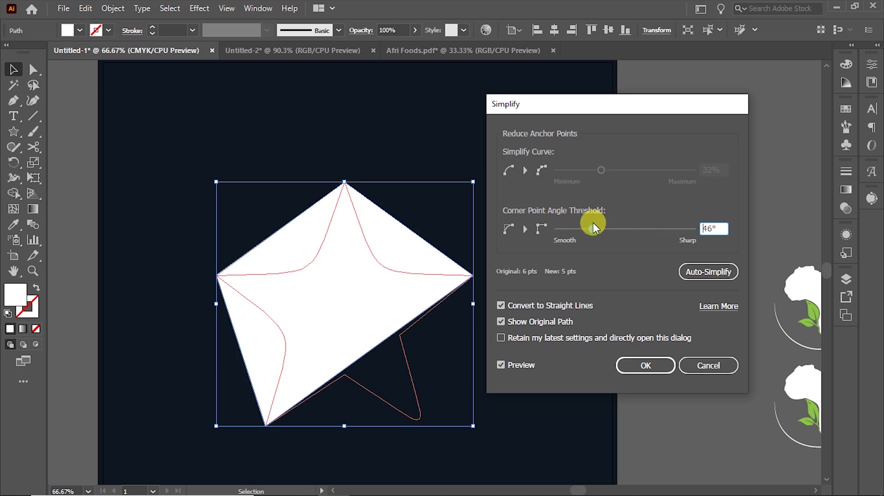
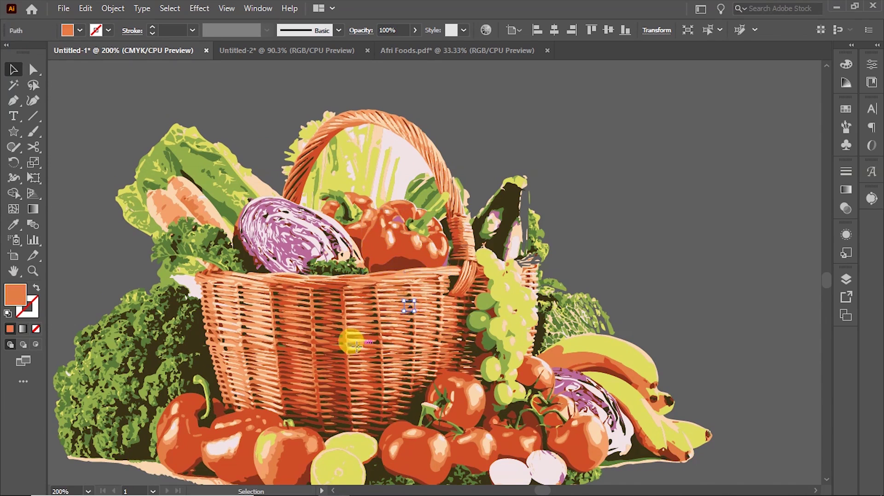
Select individual pieces and then the whole of the vegetable basket illustration to examine its separate paths
click(305, 341)
click(258, 363)
click(306, 387)
drag(410, 396, 416, 336)
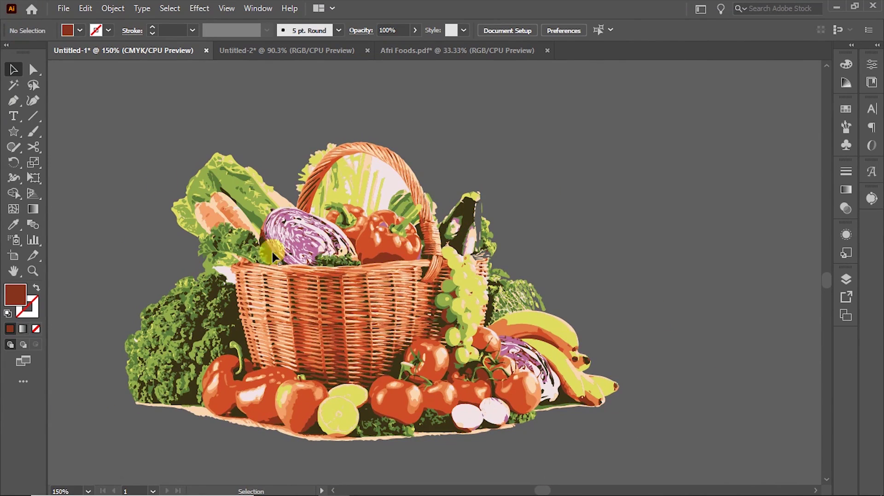
drag(163, 126, 669, 447)
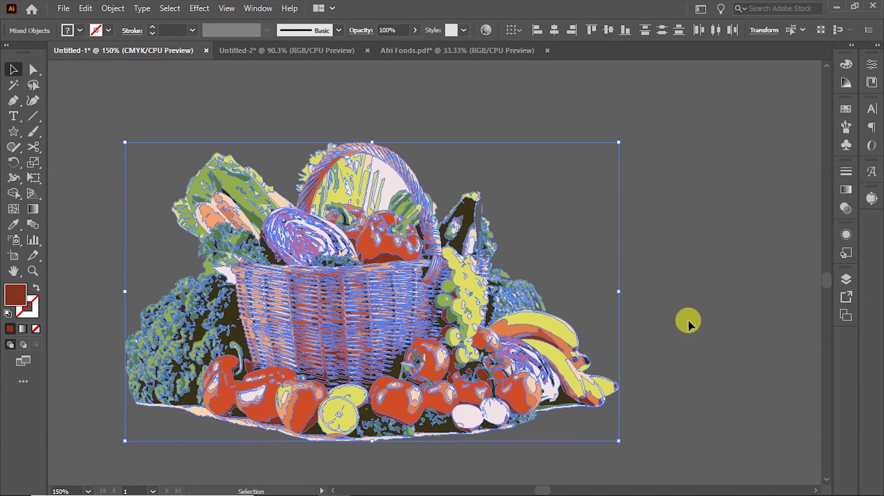
click(688, 319)
Select the complete vegetable basket illustration and show its properties
drag(101, 98, 279, 209)
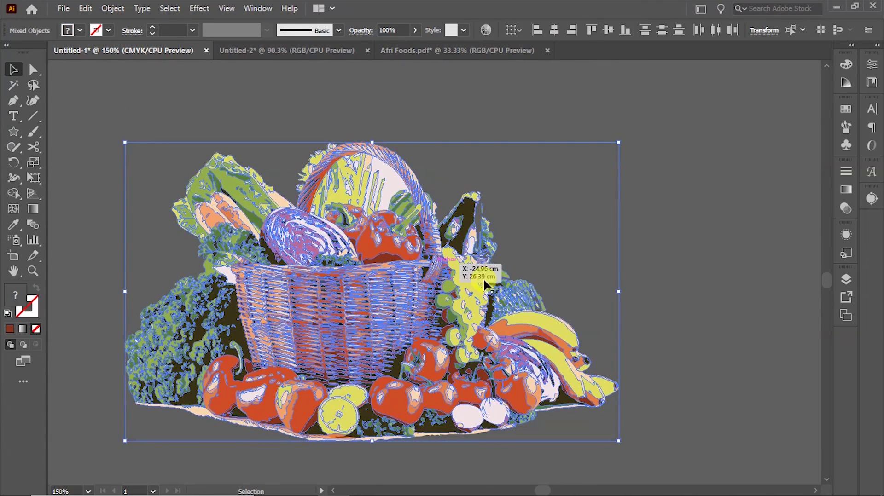
key(ctrl+space)
alt+click(491, 272)
drag(427, 318, 419, 240)
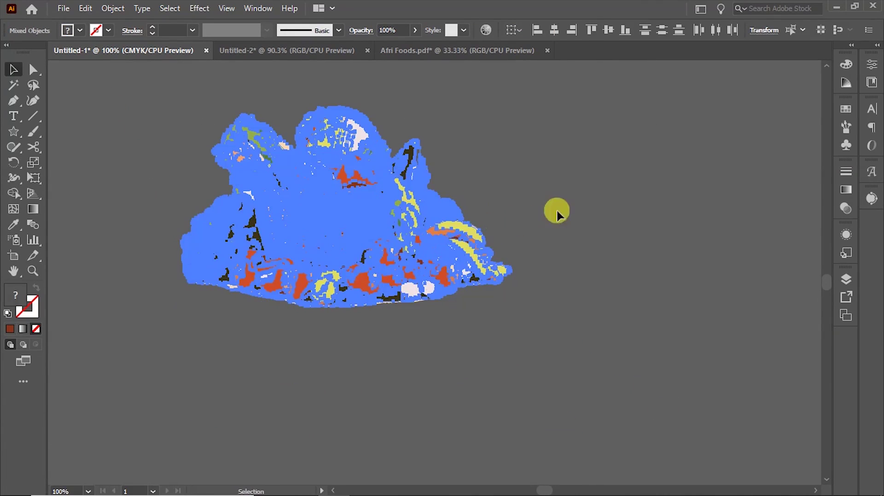
click(556, 209)
key(ctrl+a)
click(871, 64)
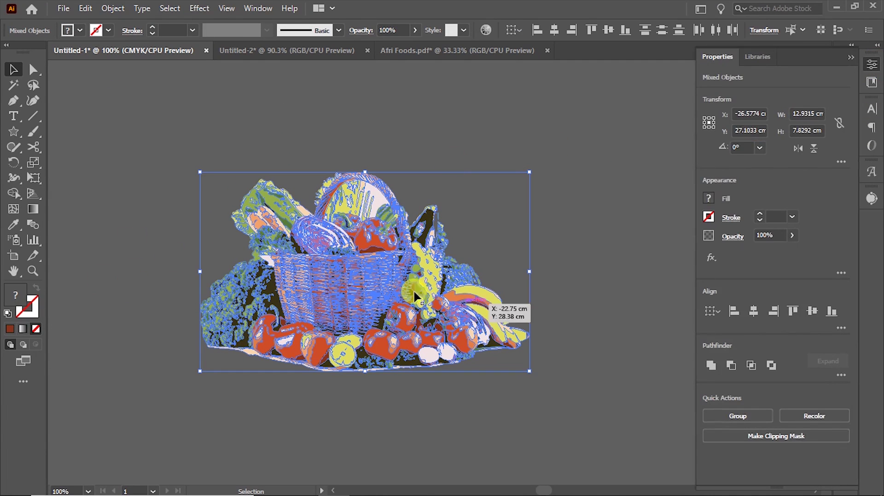
Try recoloring the basket illustration by rotating its linked colors so the cabbage turns green and the basket blue
click(821, 418)
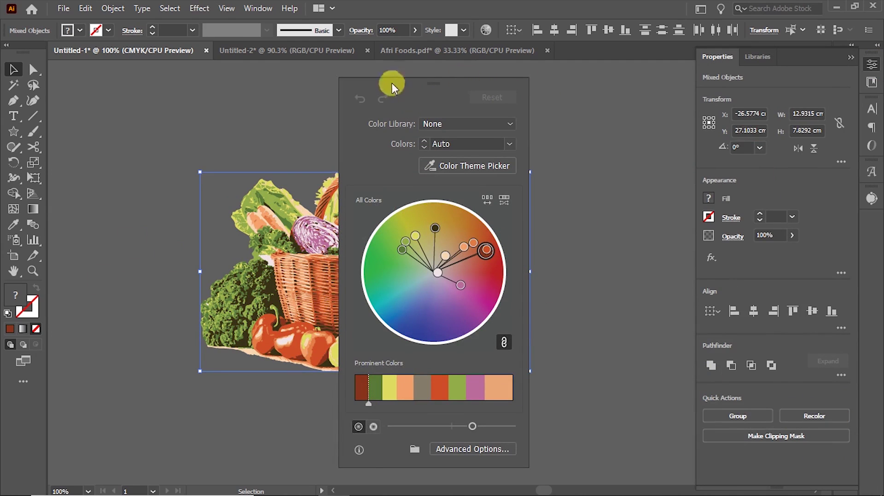
drag(391, 83, 563, 70)
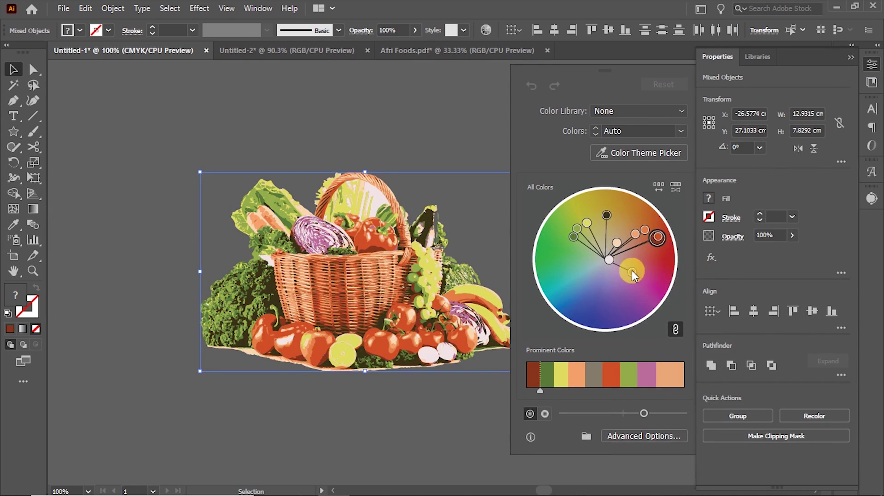
drag(631, 275, 561, 291)
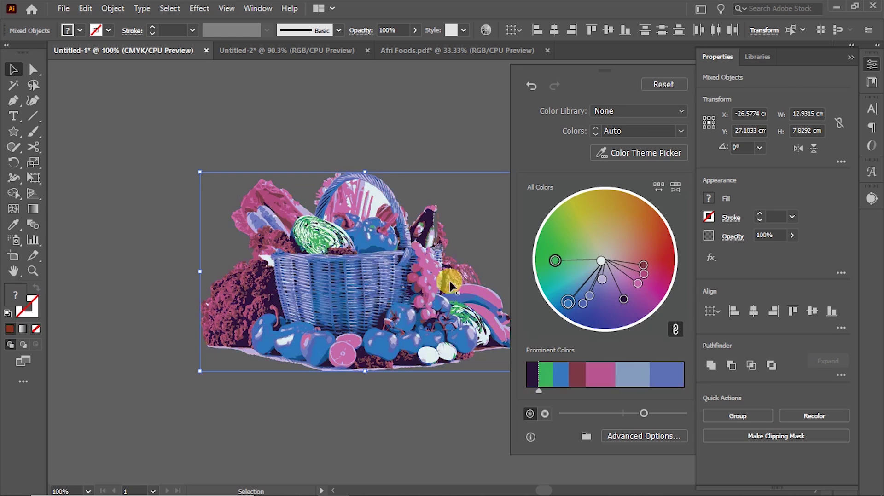
key(ctrl+equal)
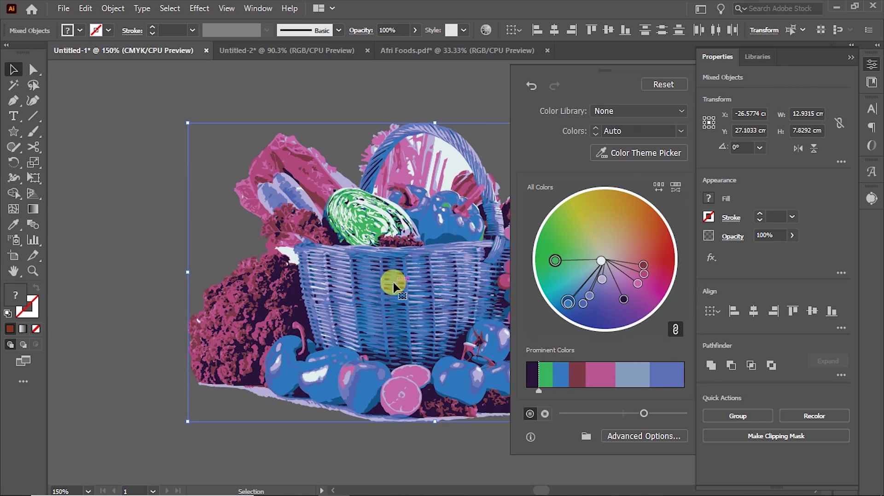
drag(154, 252, 250, 267)
key(z)
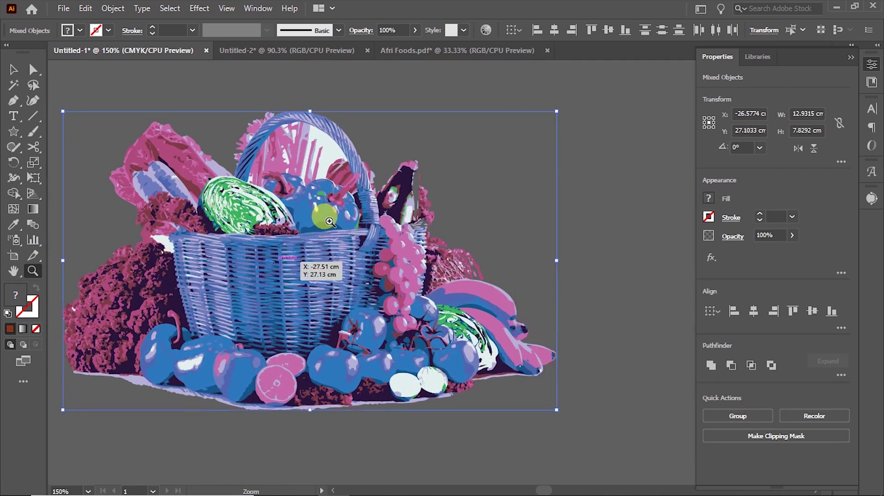
Reopen and leave Recolor, and undo the recoloring of the basket illustration
click(822, 417)
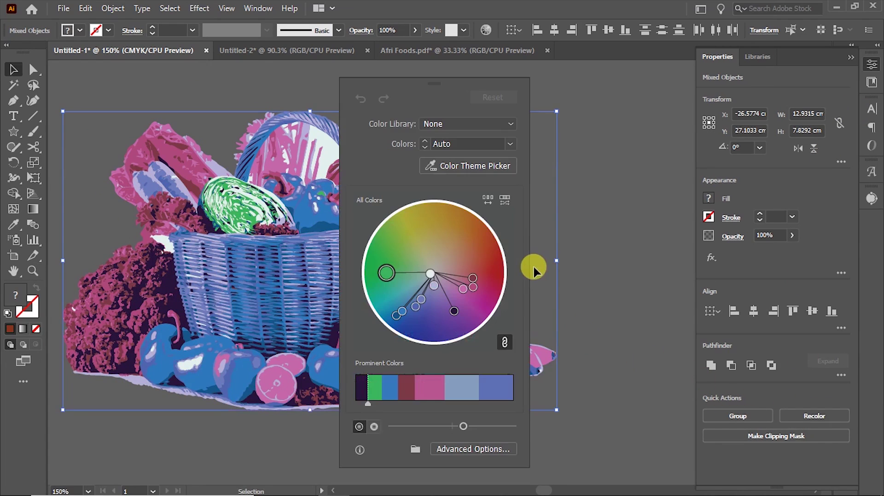
drag(411, 81, 557, 93)
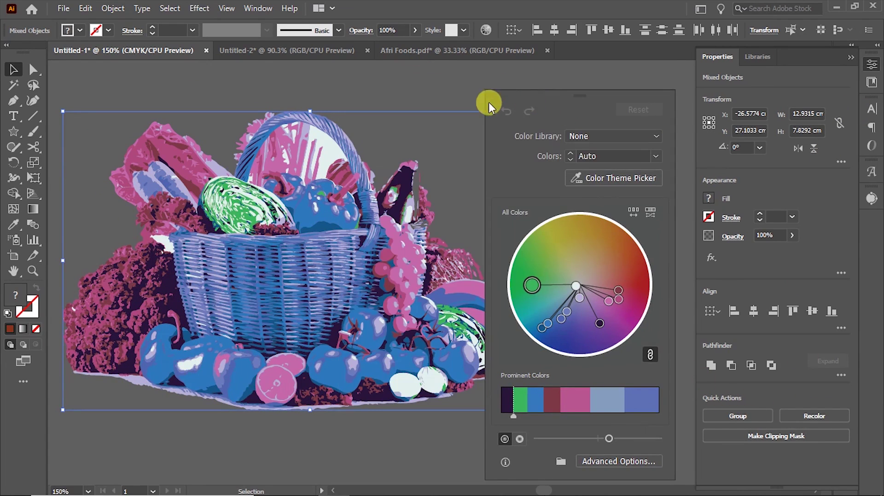
click(462, 174)
key(z)
key(ctrl+minus)
key(ctrl+minus)
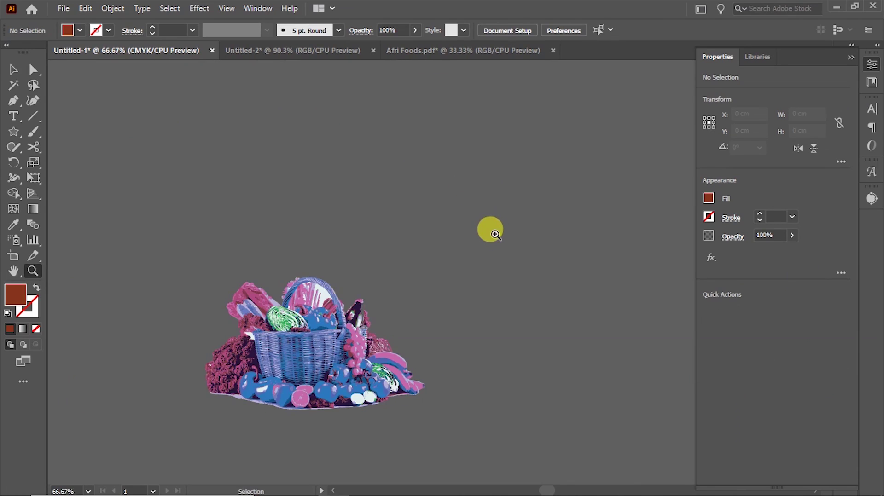
key(ctrl+a)
key(ctrl+g)
key(v)
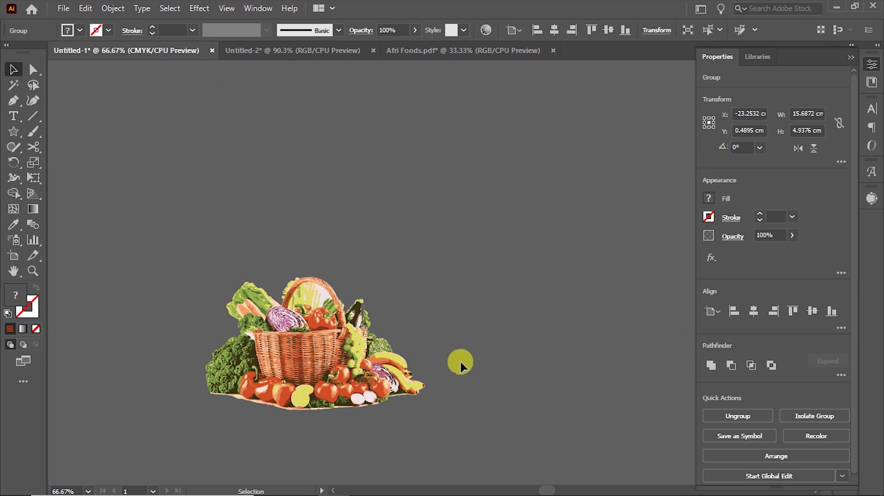
Place a copy of the vegetable basket illustration directly above the original
click(395, 405)
drag(289, 345, 383, 264)
drag(453, 328, 456, 343)
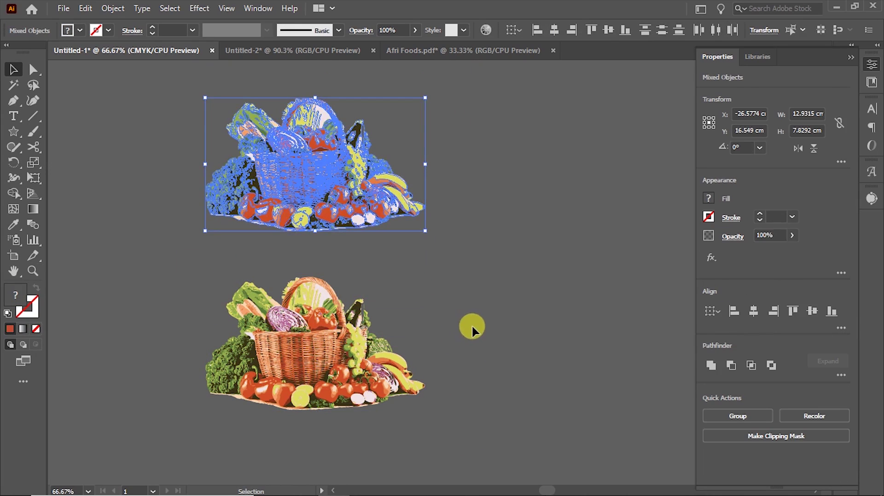
click(461, 356)
Recolor the lower basket illustration by rotating its linked colors so the basket becomes purple and the greens brown
drag(479, 411, 136, 286)
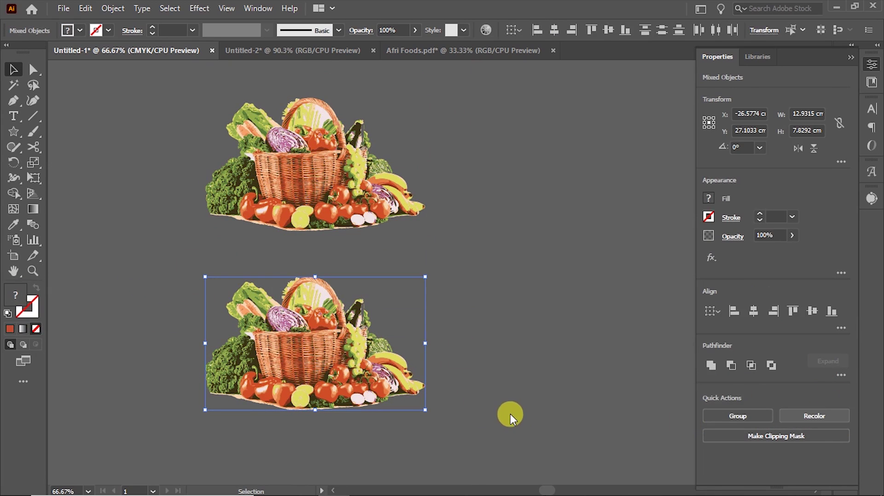
click(814, 416)
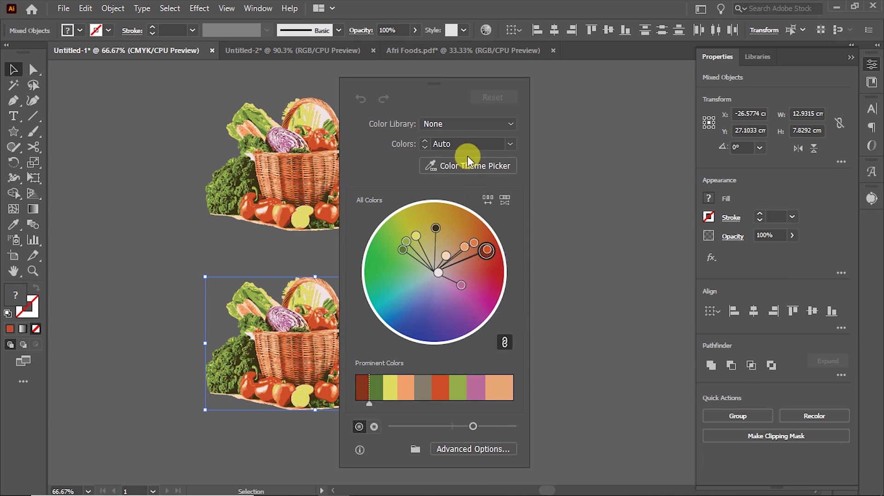
drag(416, 82, 531, 67)
mouse_move(604, 239)
mouse_down()
mouse_move(598, 303)
mouse_move(590, 286)
mouse_up()
drag(581, 230, 567, 195)
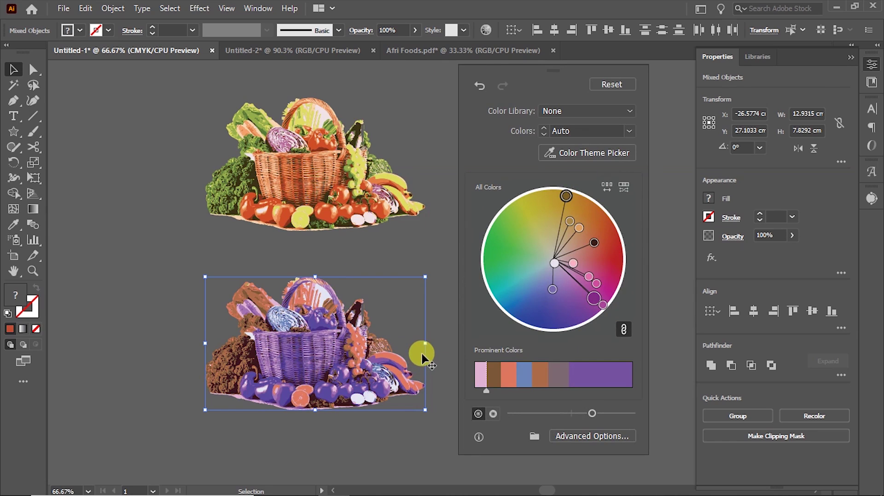
Rotate the linked colors further so the lower basket becomes yellow with teal greens, and deselect the artwork
key(ctrl+plus)
key(ctrl+plus)
key(space)
drag(415, 428, 177, 426)
key(space)
drag(344, 353, 406, 343)
drag(598, 299, 513, 245)
click(609, 289)
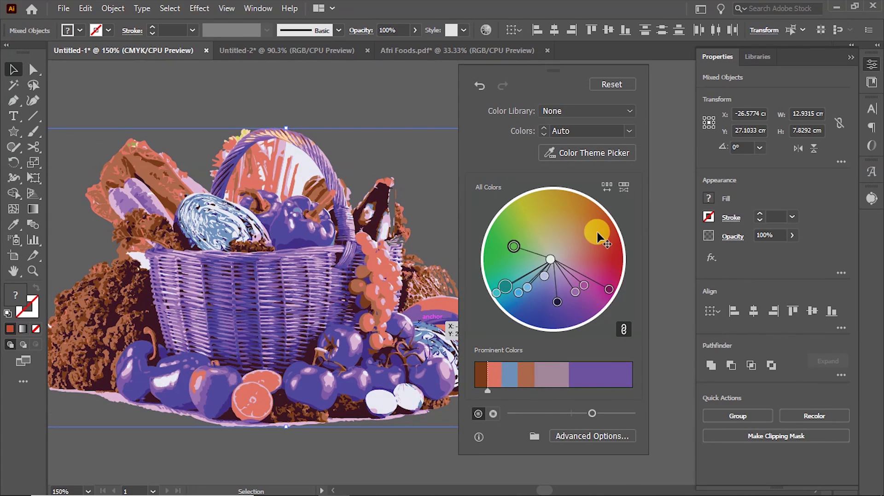
drag(514, 247, 588, 221)
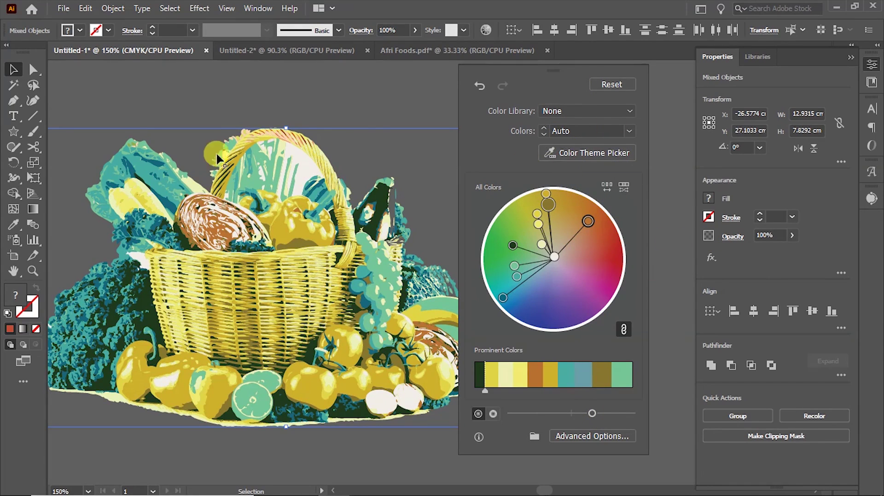
key(ctrl+shift+a)
key(z)
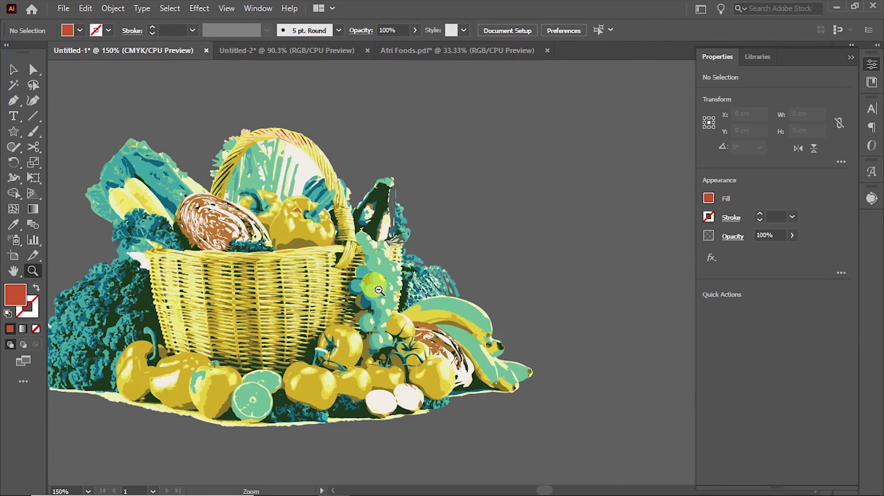
alt+click(376, 293)
alt+click(402, 314)
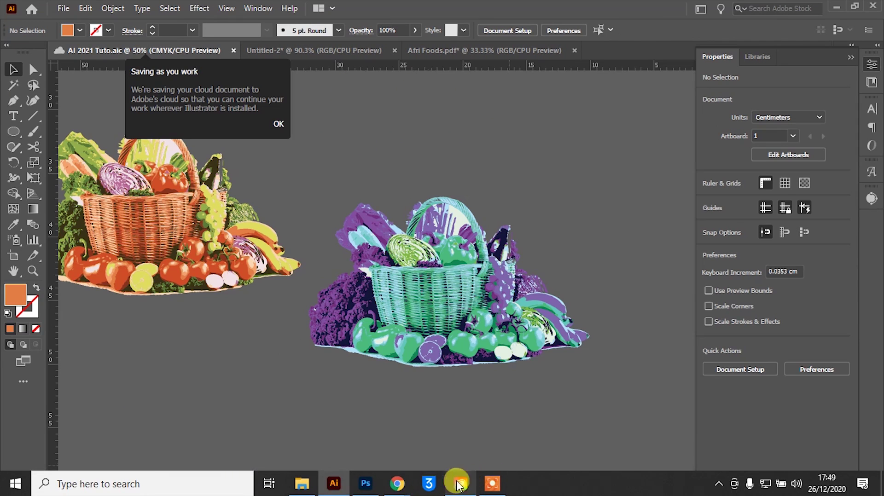
Switch to Chrome and search Google for "adobe colors" in a new tab
mouse_move(400, 477)
click(463, 422)
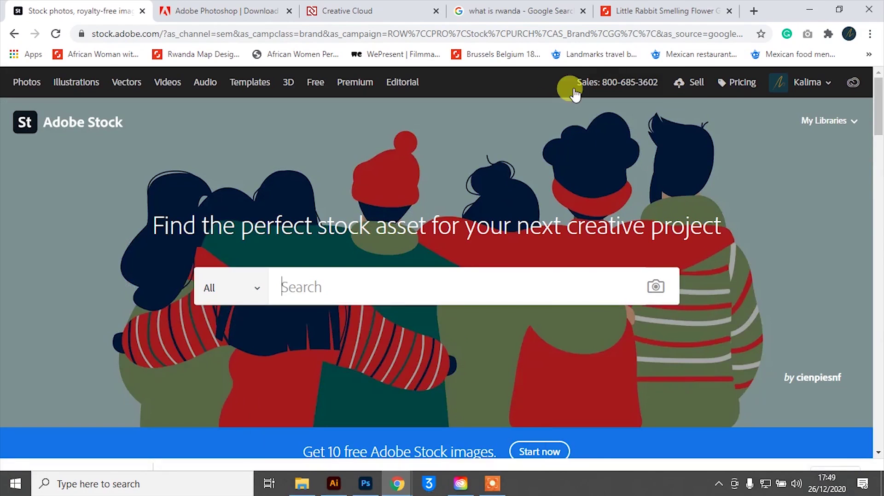
click(754, 11)
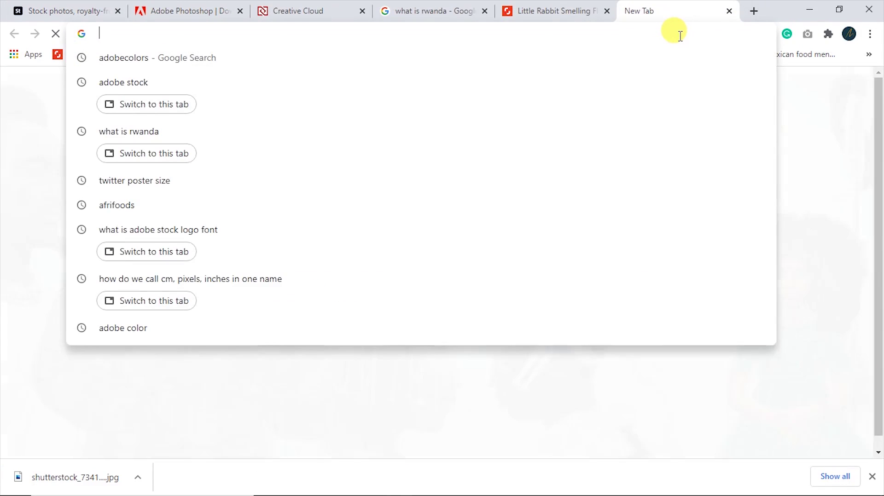
text(adobe)
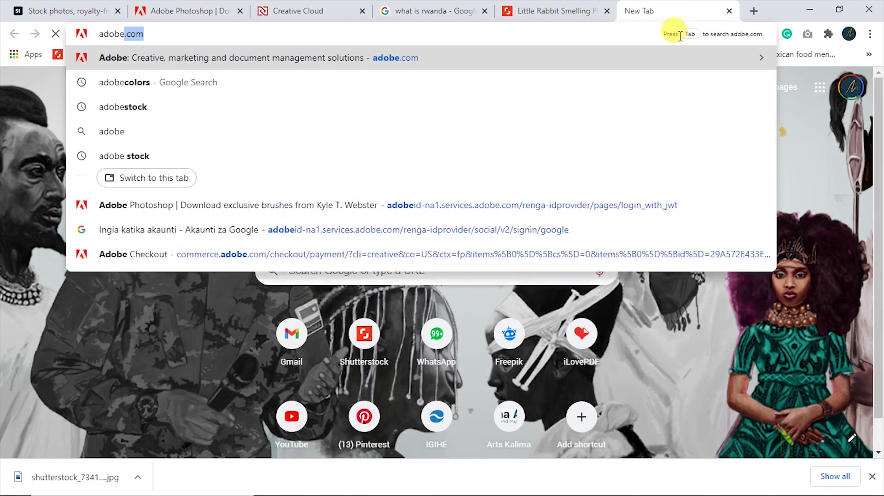
text( colors)
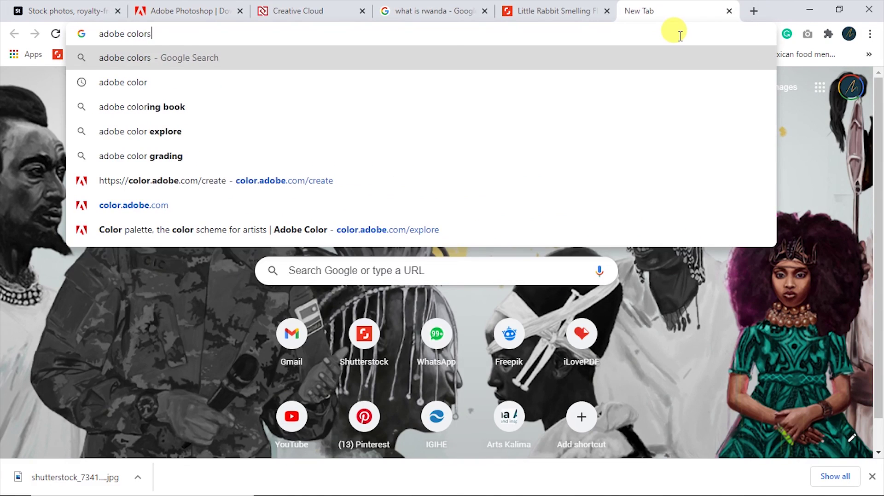
key(Return)
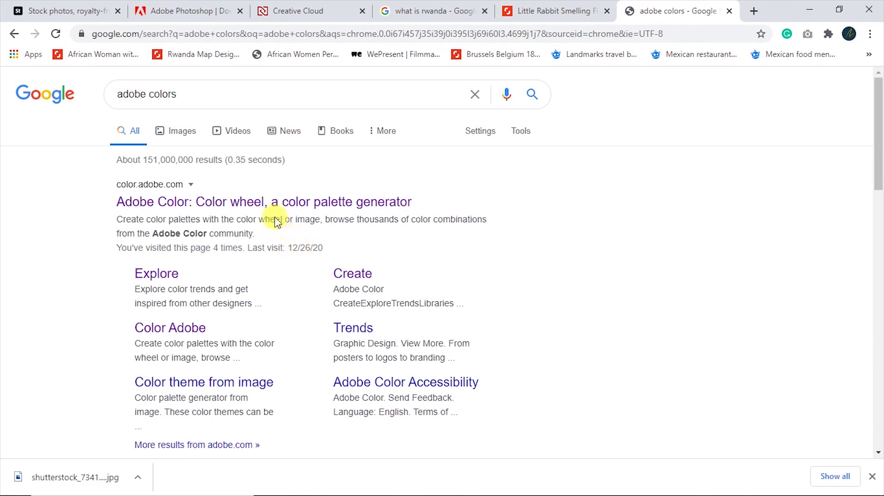
Open the Adobe Color website, look over its color wheel page, and go to the Explore section
click(276, 201)
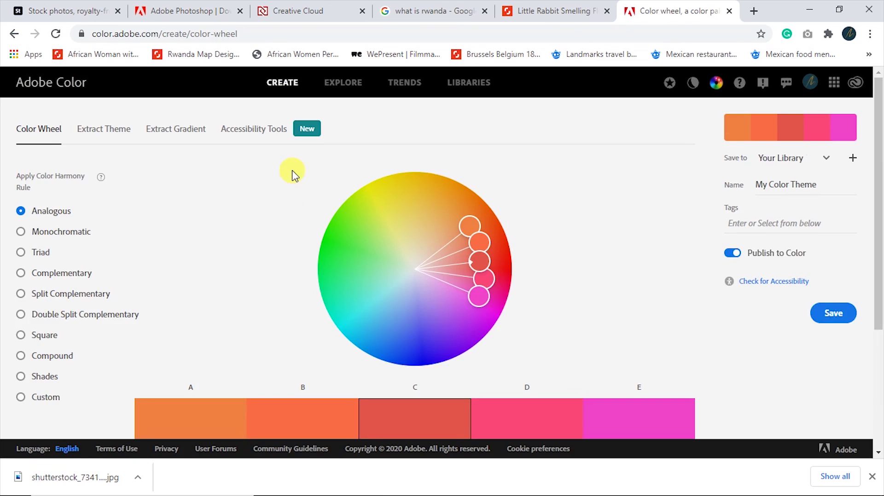
scroll(475, 295, down, 4)
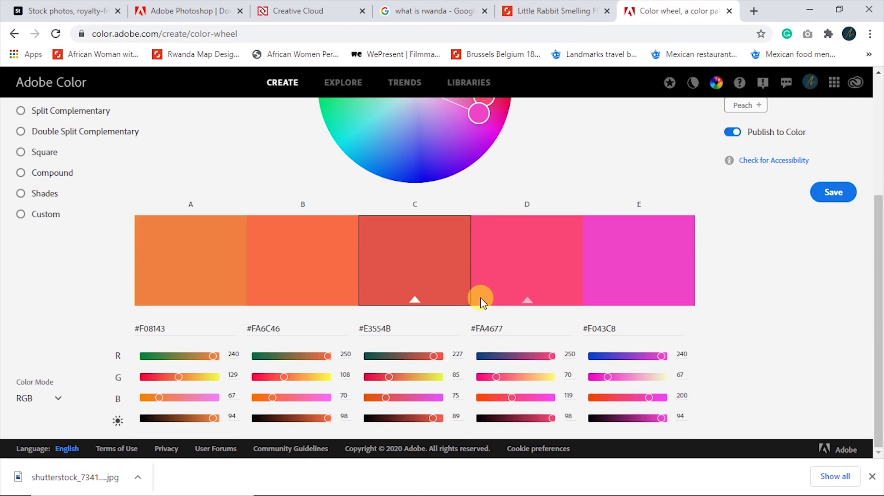
scroll(480, 301, up, 4)
click(343, 88)
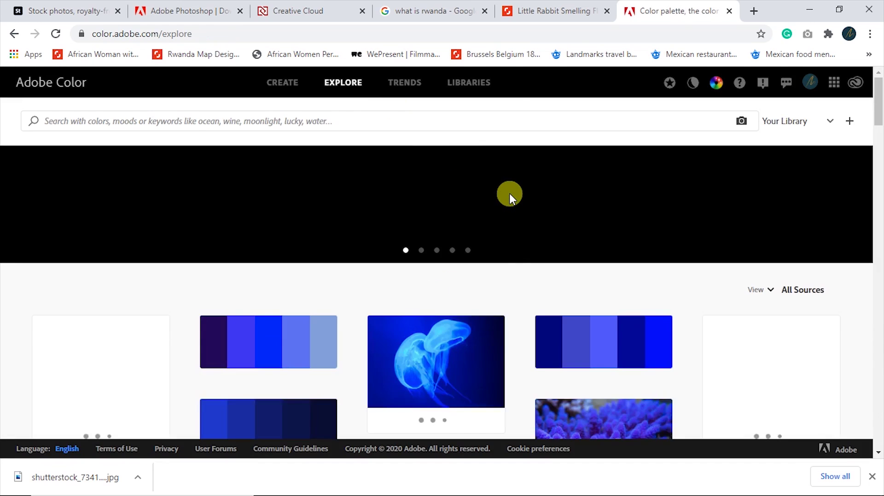
Look through the explored color themes and search Adobe Color for "apple"
scroll(507, 260, down, 12)
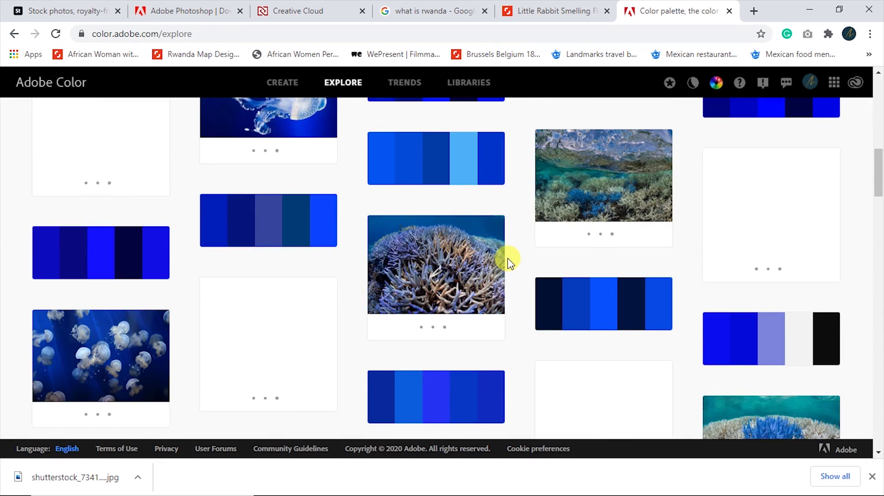
scroll(509, 262, up, 12)
click(267, 124)
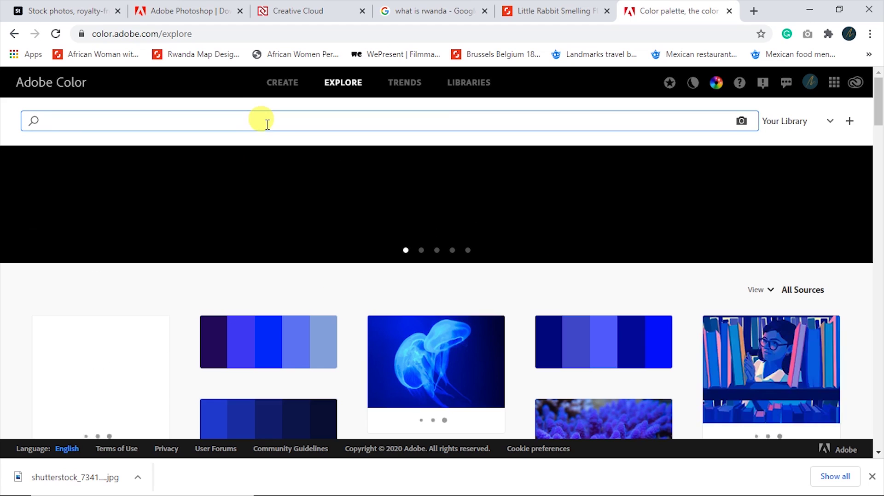
text(apple)
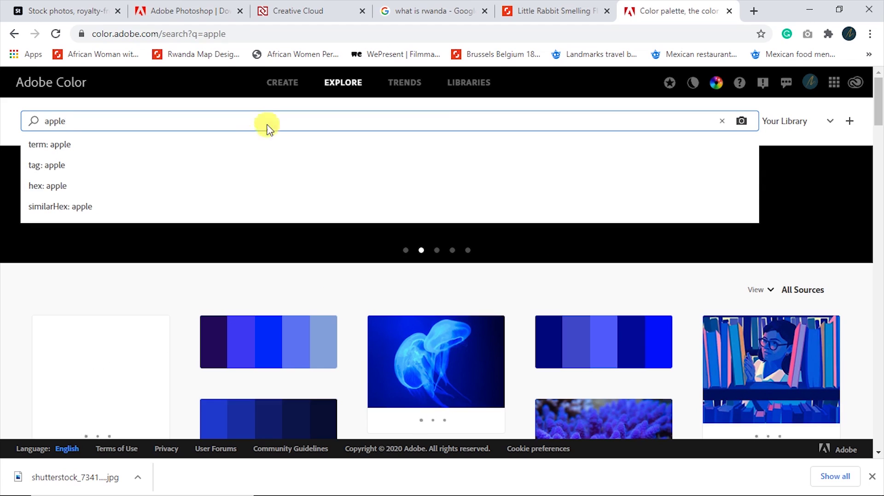
key(Return)
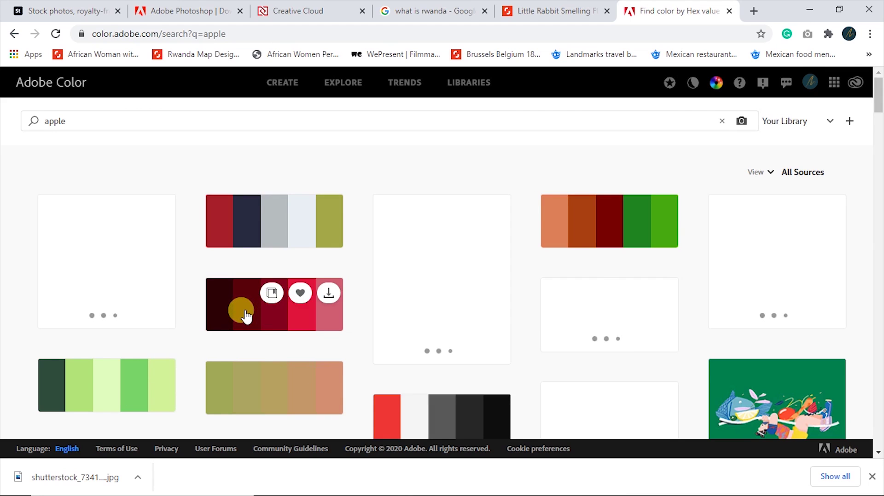
Download the five-swatch green apple theme as a JPEG and show the downloaded file in its folder
scroll(354, 350, down, 3)
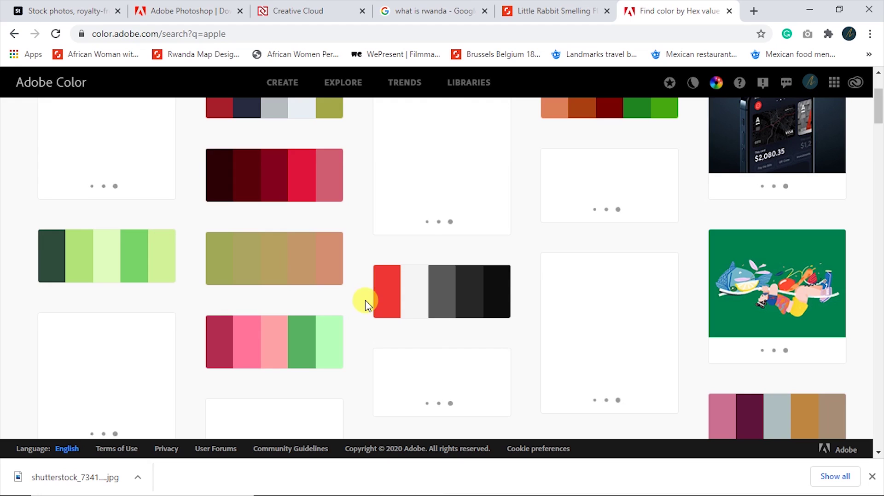
mouse_move(169, 272)
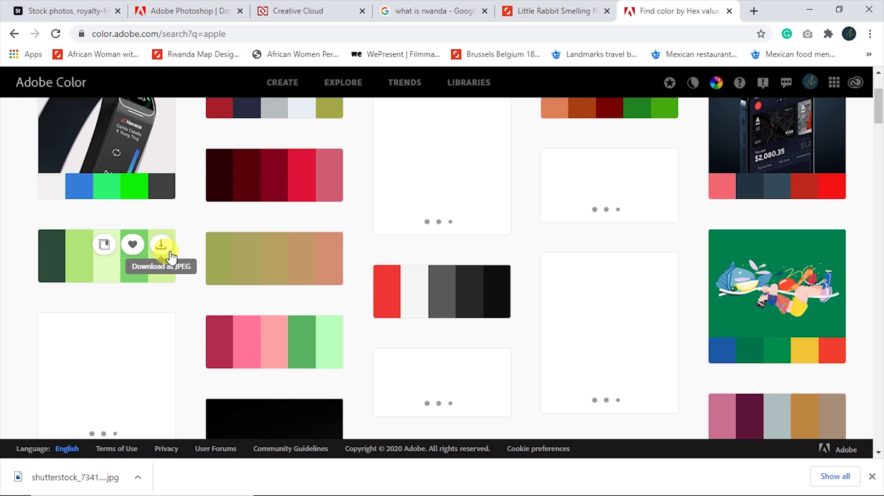
click(168, 253)
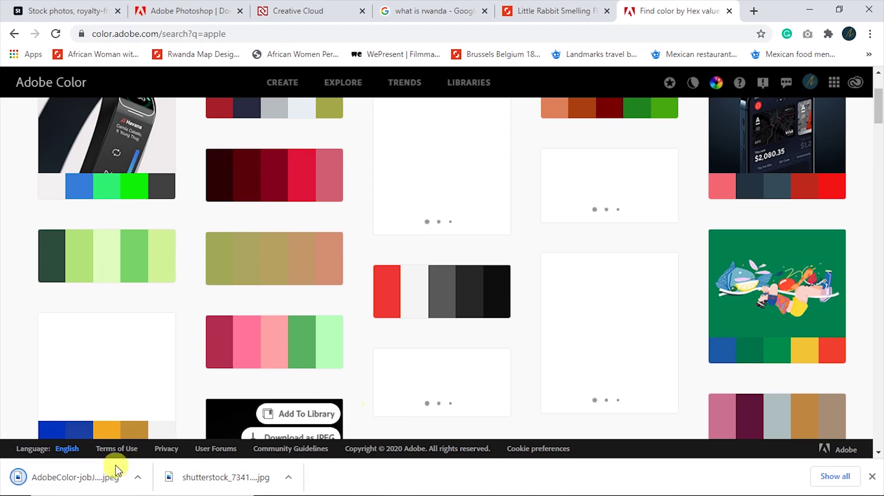
click(138, 478)
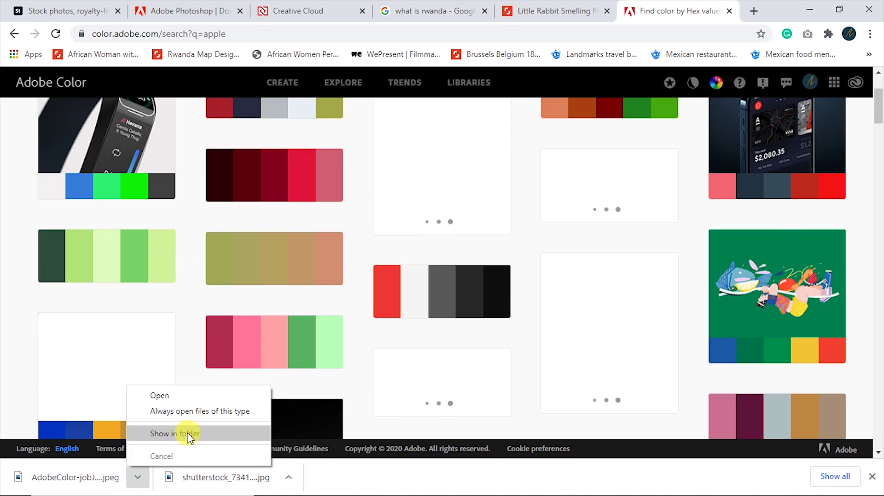
click(189, 434)
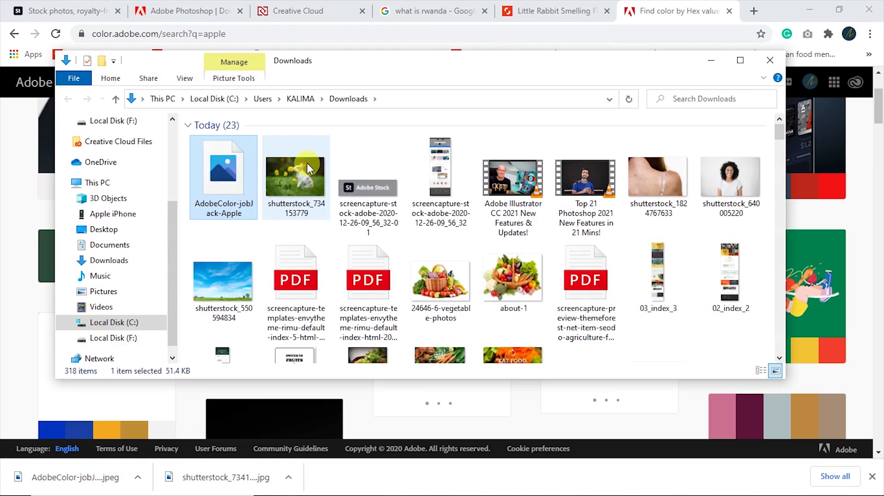
Place the downloaded AdobeColor-jobJack-Apple image into the AI 2021 Tuto document in Illustrator
drag(224, 182, 512, 161)
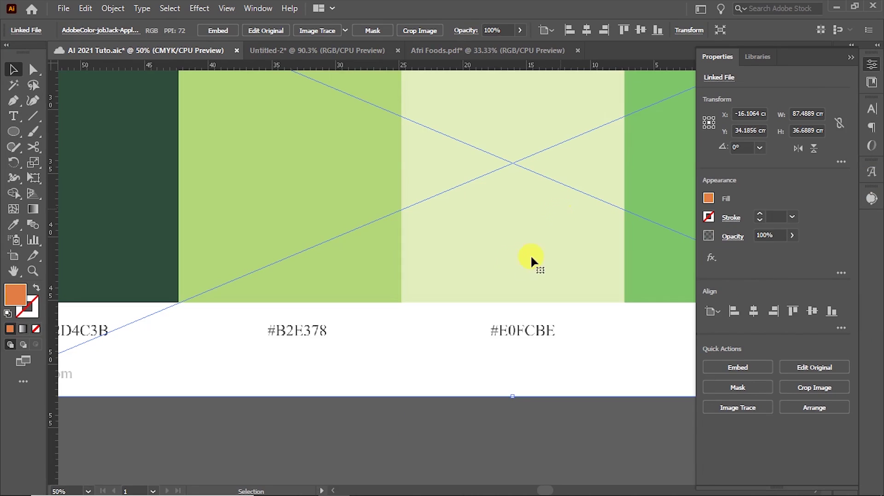
key(z)
alt+click(504, 250)
alt+click(504, 250)
alt+click(503, 250)
alt+click(503, 250)
click(414, 294)
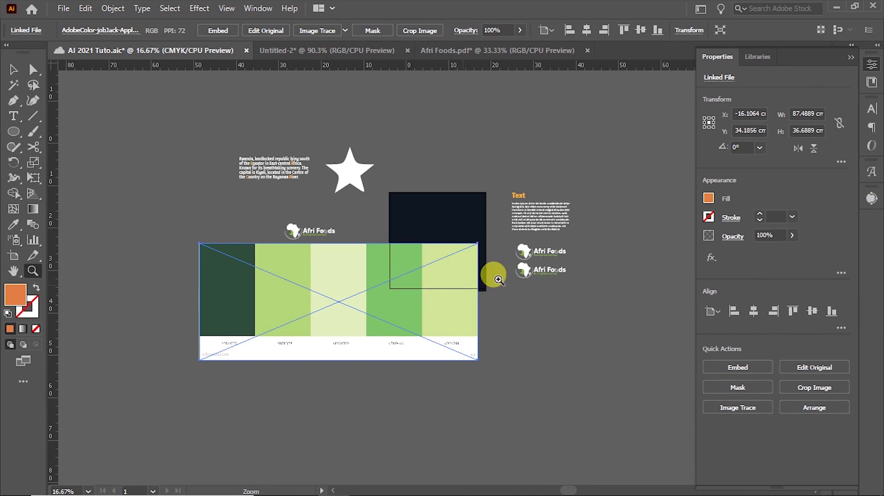
Scale down the green palette image, place it above the teal and purple basket, and deselect it
key(v)
drag(523, 290, 239, 348)
drag(302, 394, 362, 291)
click(410, 306)
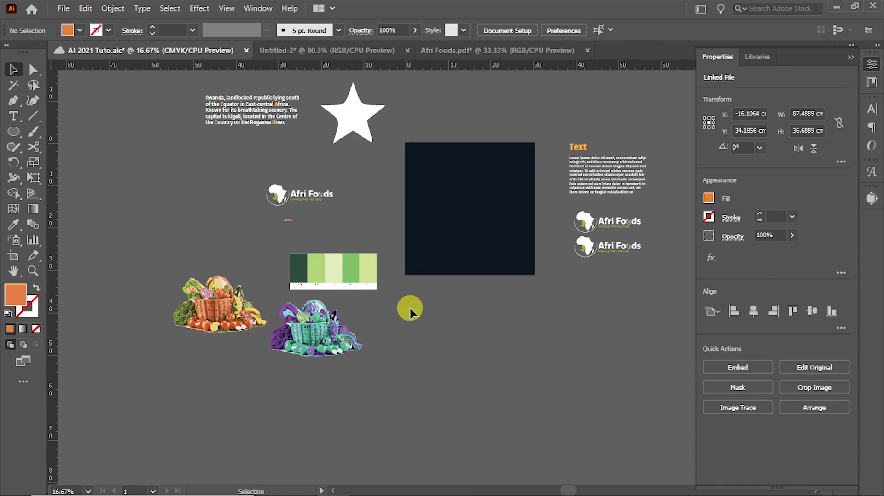
Select the teal and purple basket, open Recolor Artwork for it, and move the dialog clear of the palette and basket
click(395, 280)
click(375, 272)
drag(444, 337, 463, 216)
click(453, 143)
click(546, 278)
drag(248, 230, 269, 214)
drag(608, 455, 213, 228)
drag(268, 210, 253, 208)
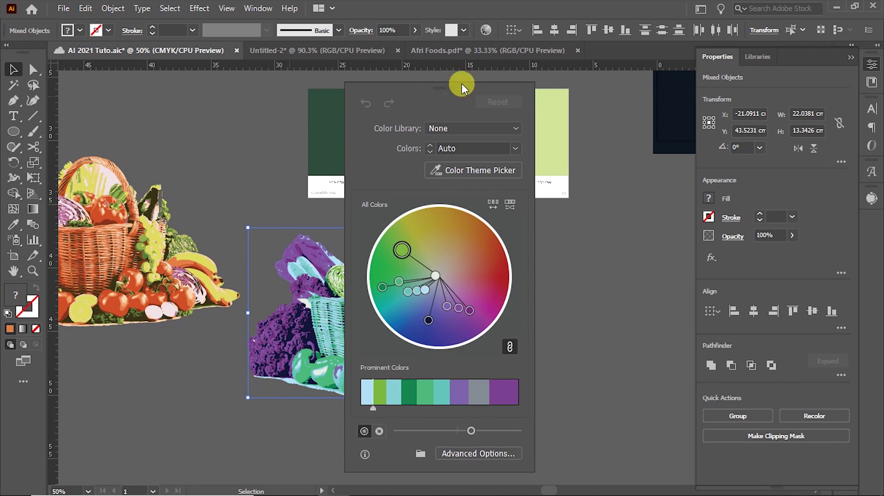
drag(307, 90, 366, 95)
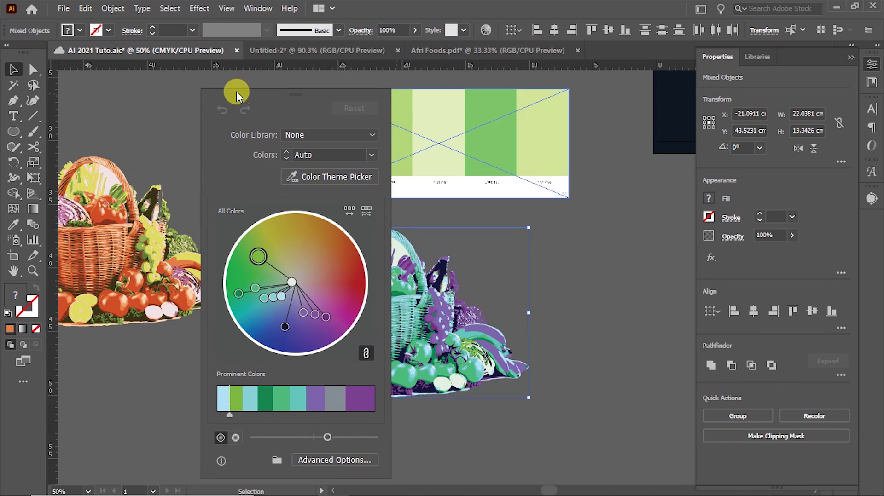
drag(230, 91, 193, 86)
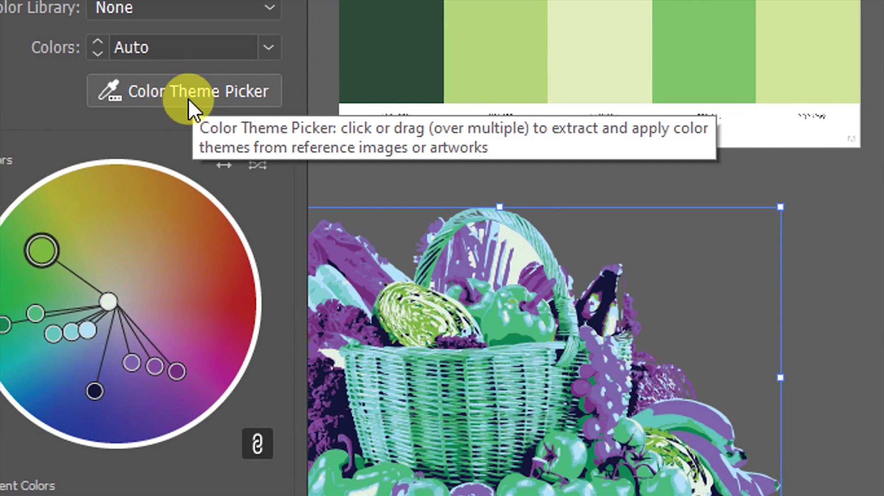
Apply the green palette image's colors to the selected basket with the Color Theme Picker
click(187, 99)
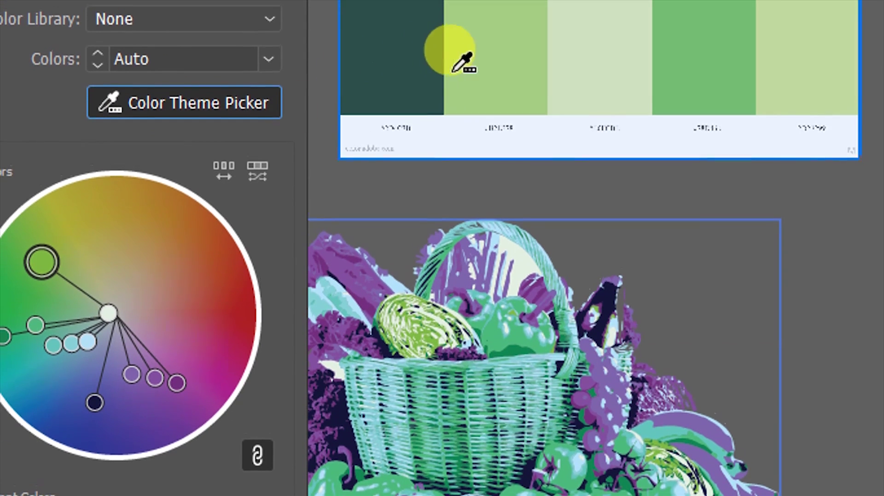
click(510, 33)
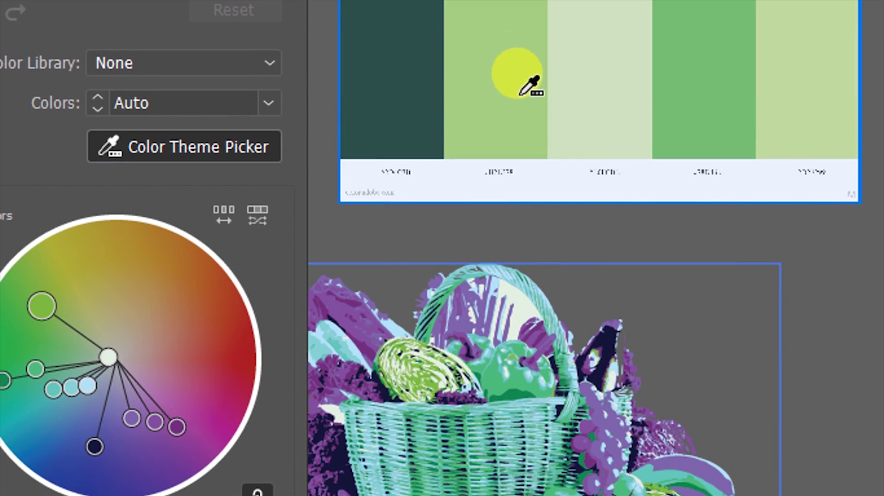
click(537, 191)
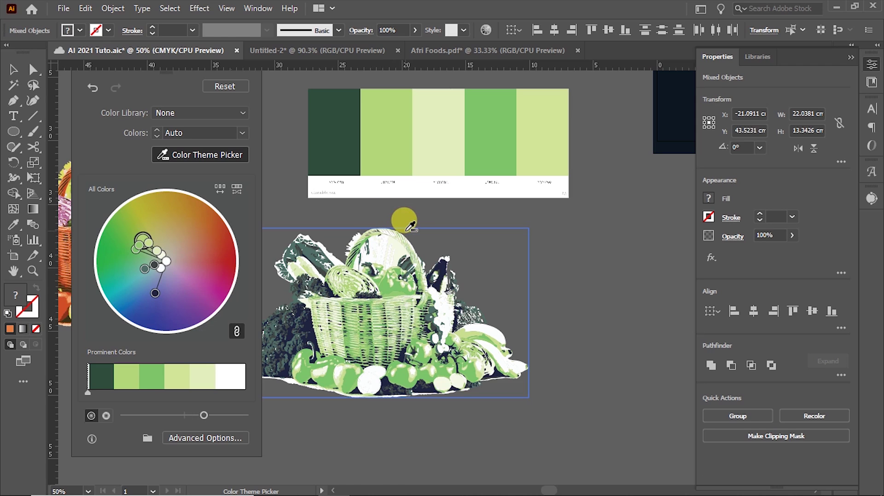
scroll(403, 251, down, 1)
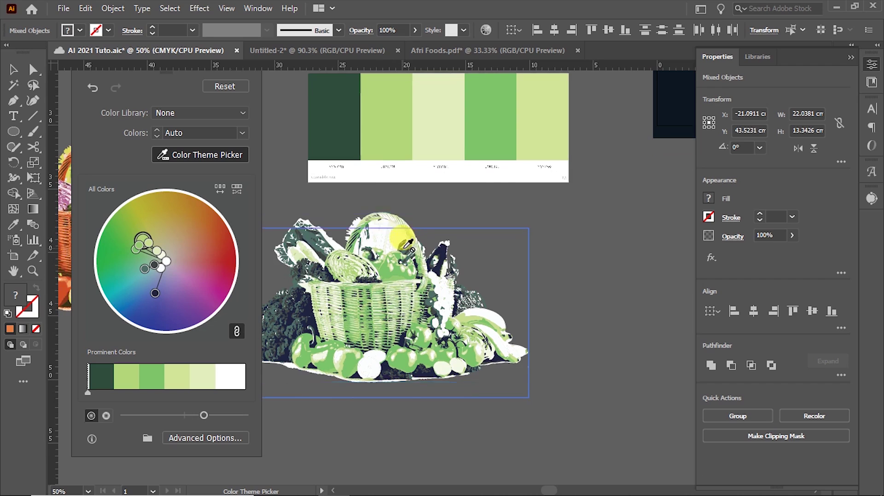
drag(378, 248, 487, 245)
drag(511, 278, 420, 275)
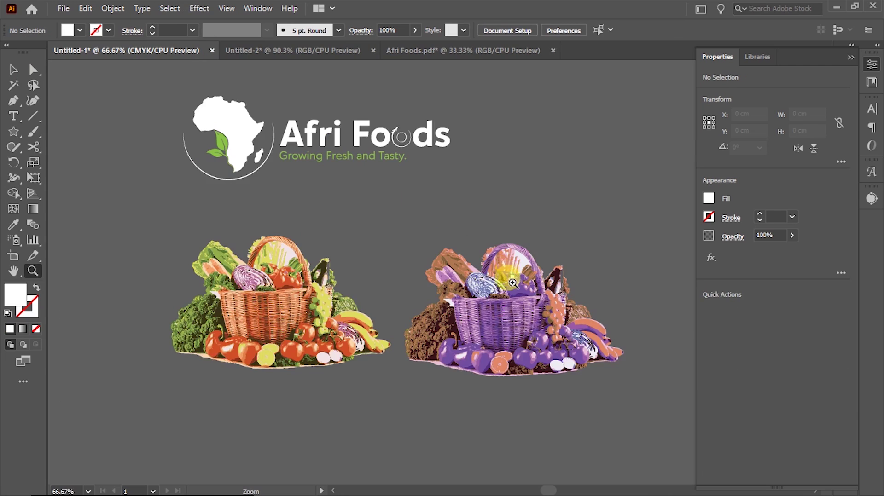
In the Untitled-1 document, move the white star off the dark artboard to the empty canvas beside the Rwanda text
alt+click(512, 283)
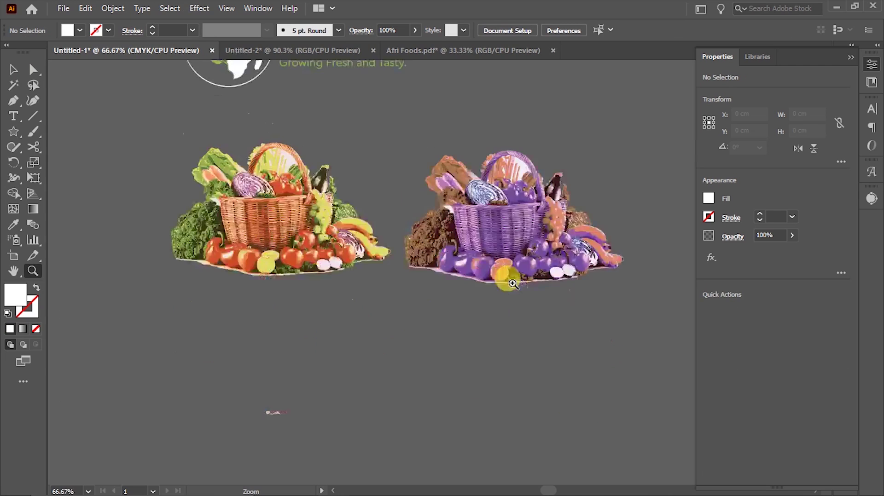
drag(456, 271, 258, 363)
alt+click(450, 295)
alt+click(450, 295)
alt+click(450, 294)
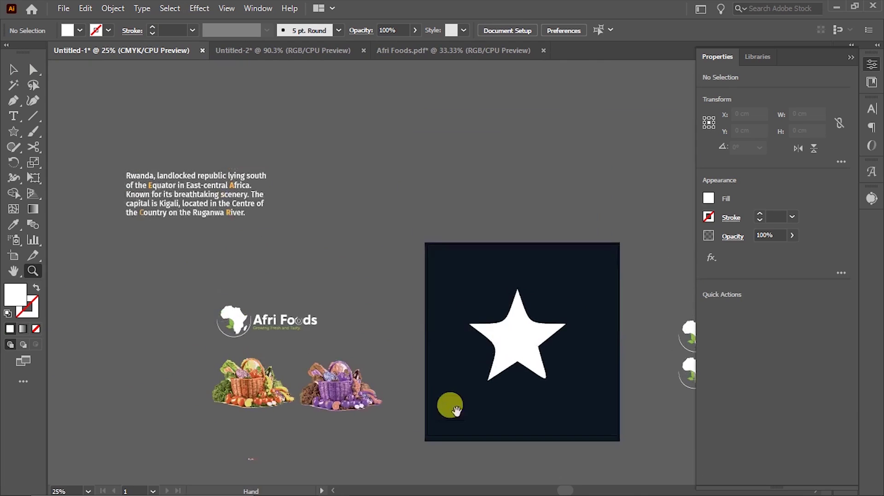
key(v)
click(520, 331)
drag(521, 332, 350, 196)
Draw an area text frame about 16.2 cm wide and 21.7 cm high with placeholder text on the dark artboard
key(z)
click(534, 326)
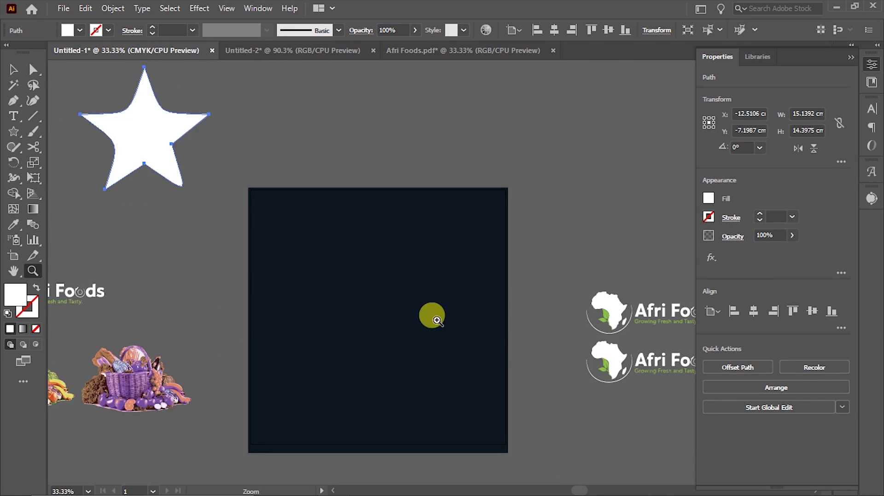
click(421, 321)
scroll(479, 312, up, 2)
key(v)
click(67, 96)
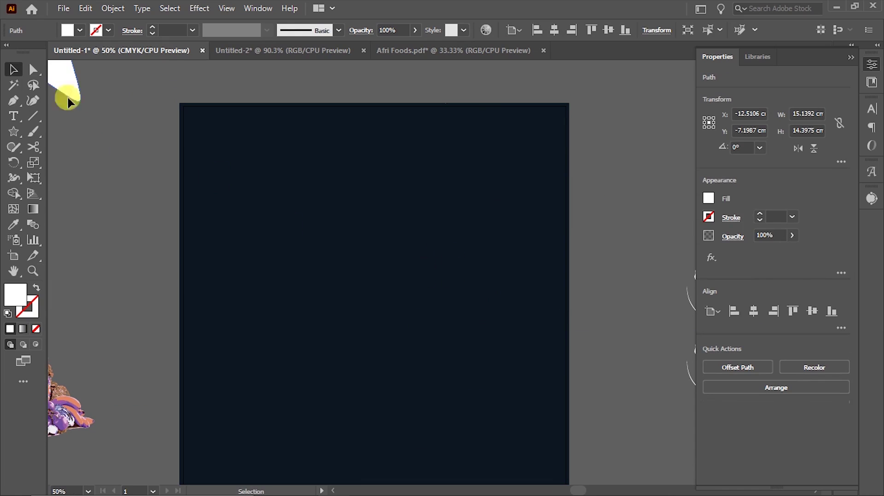
click(20, 134)
click(15, 116)
scroll(470, 283, down, 3)
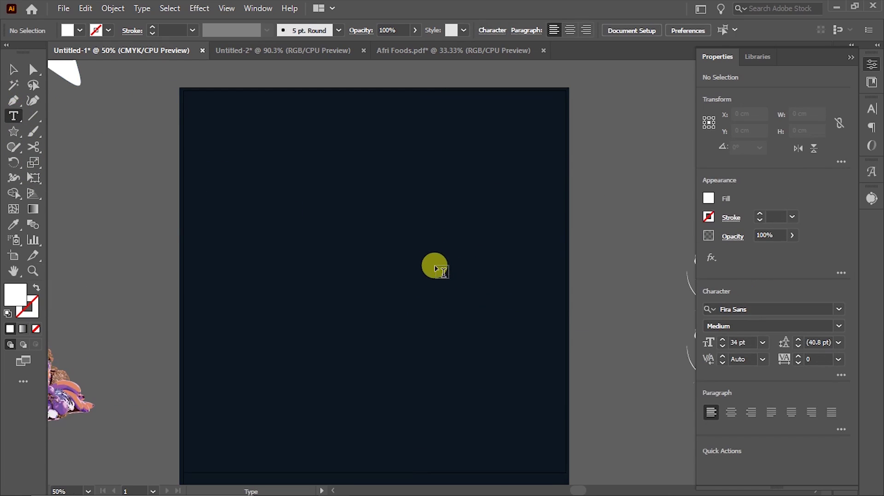
scroll(421, 266, up, 2)
mouse_move(263, 168)
mouse_down()
mouse_move(464, 360)
mouse_move(468, 445)
mouse_up()
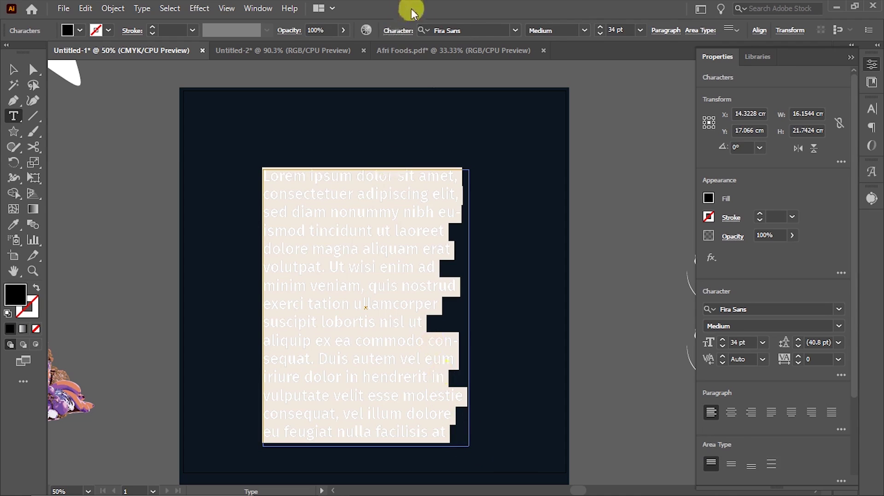
Set the placeholder text's font size to 24 pt and its fill to white
click(639, 30)
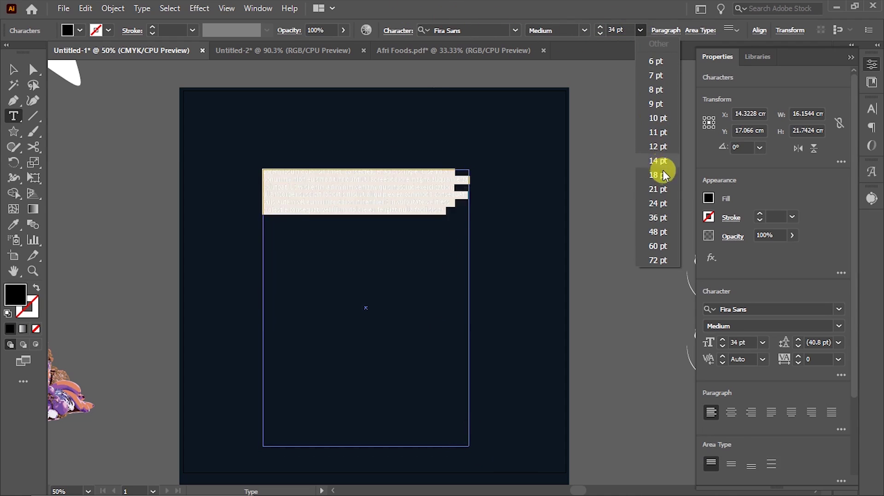
click(665, 203)
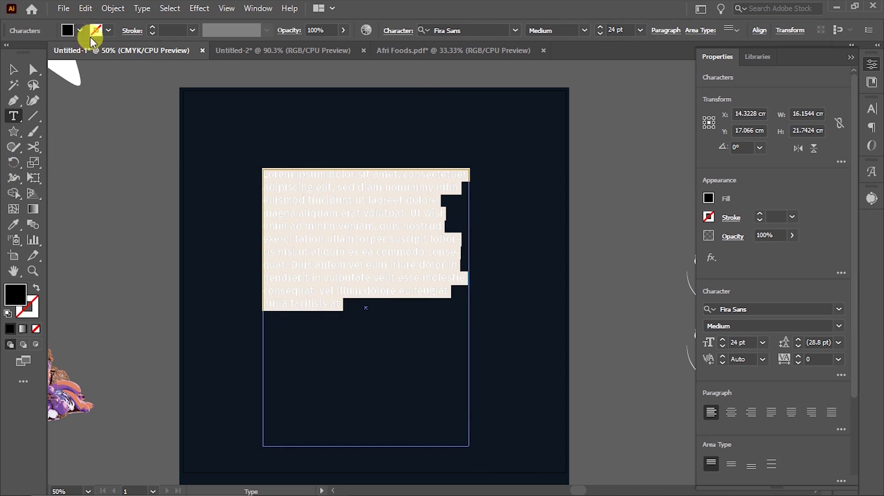
click(94, 33)
click(27, 52)
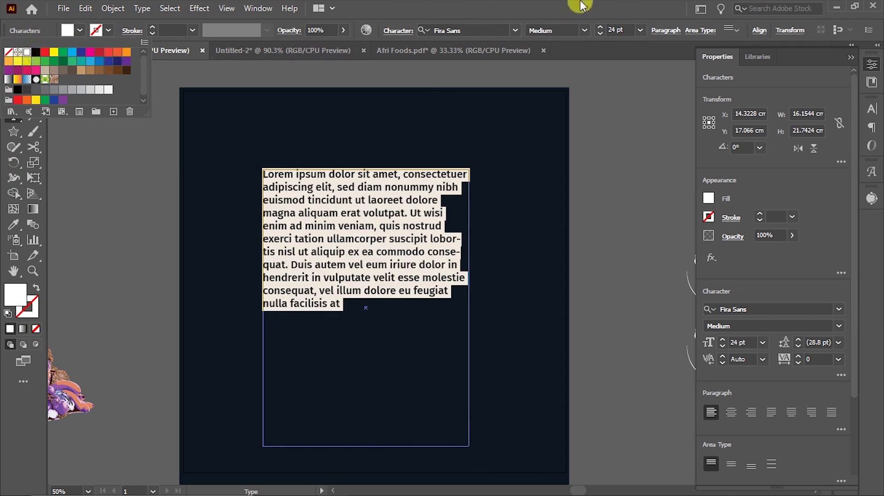
Set the leading of all the placeholder text to Auto and collapse the character settings
click(13, 69)
double_click(374, 263)
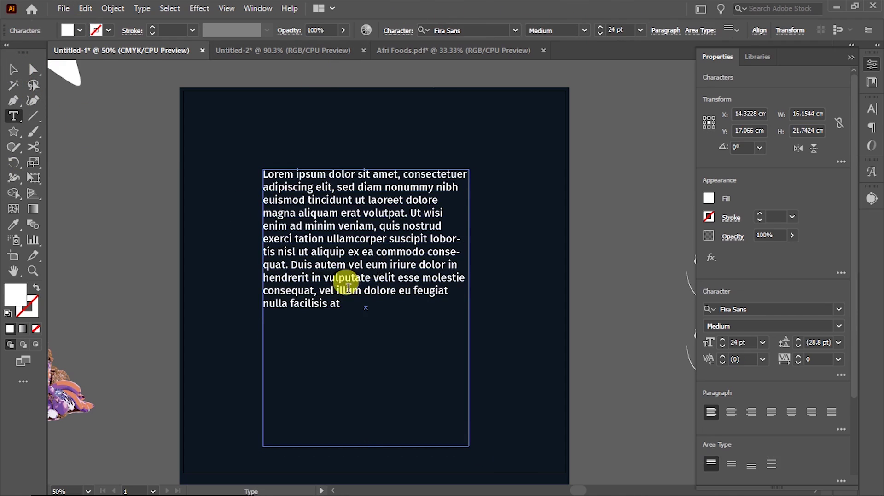
key(ctrl+a)
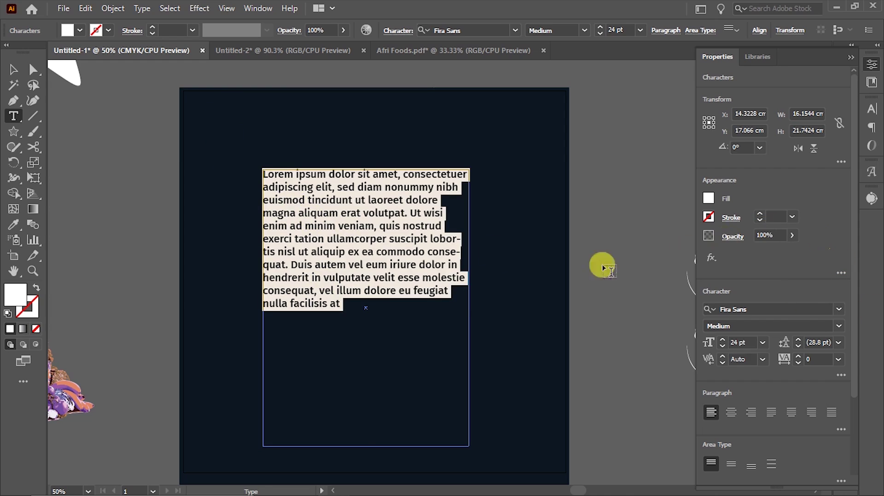
key(ctrl+t)
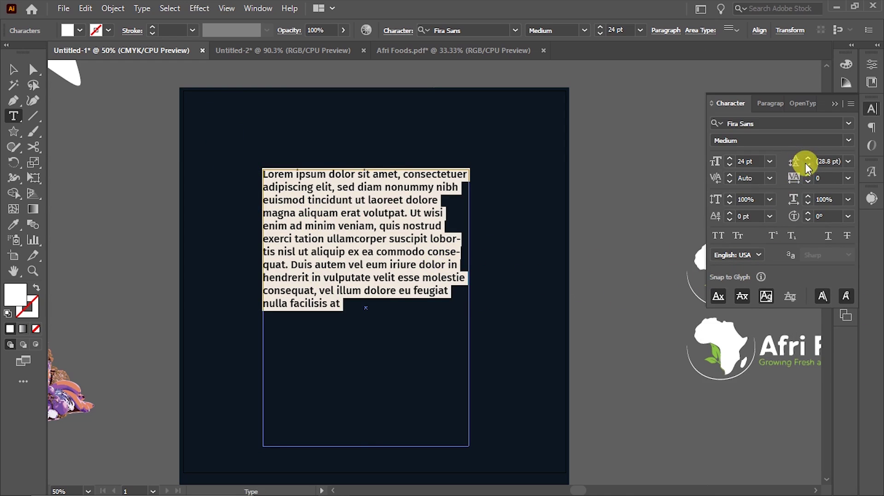
click(848, 162)
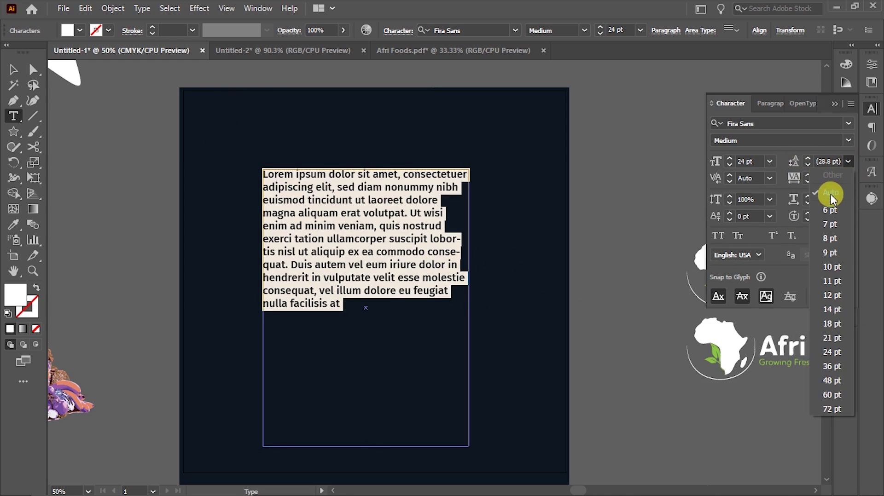
click(831, 195)
click(417, 210)
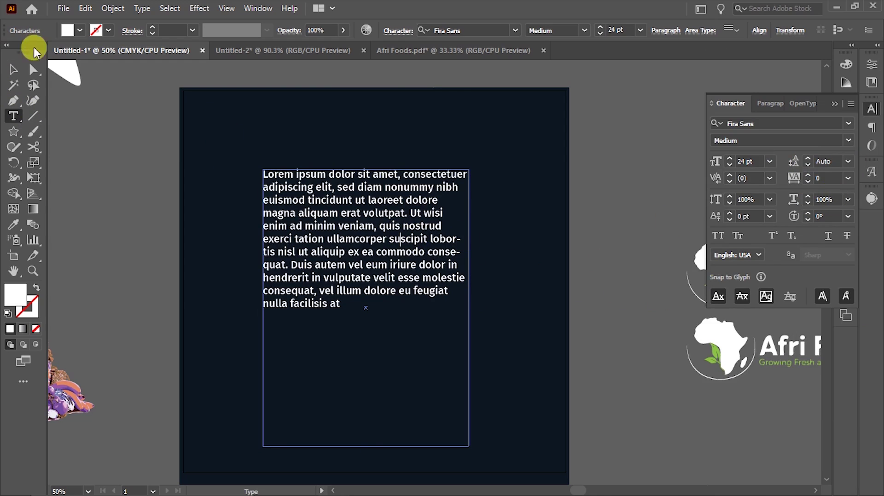
click(834, 104)
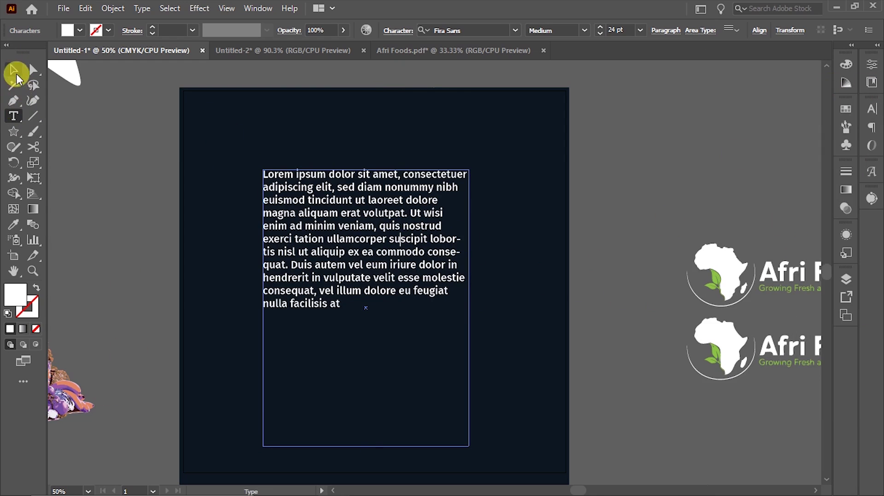
Widen the placeholder text frame slightly toward the artboard's right edge and place the text cursor before "Lorem"
click(17, 75)
drag(469, 307, 497, 308)
double_click(285, 177)
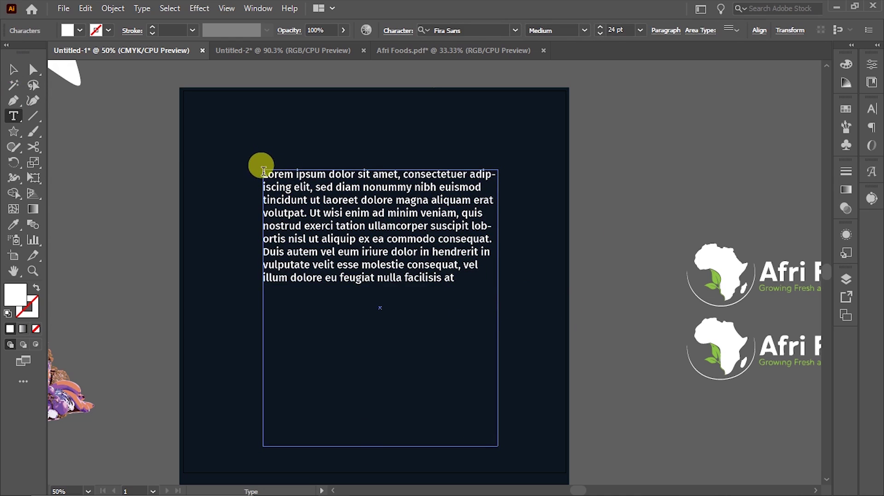
text(Hea)
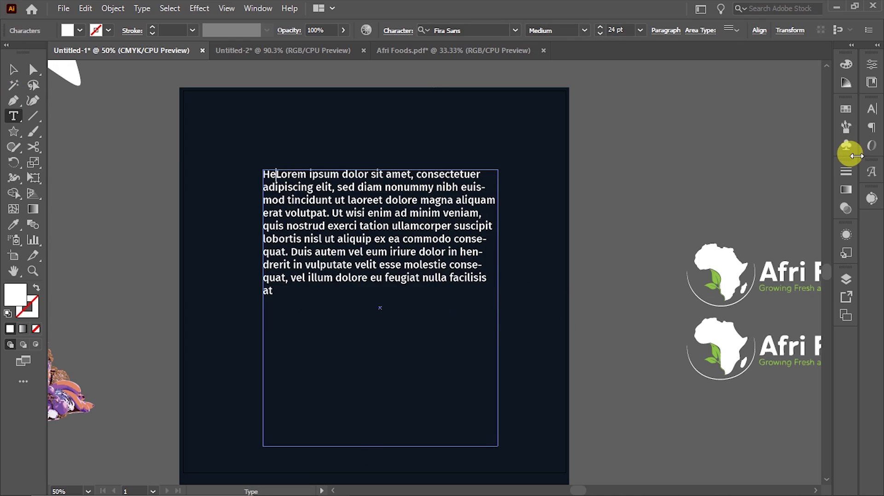
key(BackSpace)
key(BackSpace)
key(BackSpace)
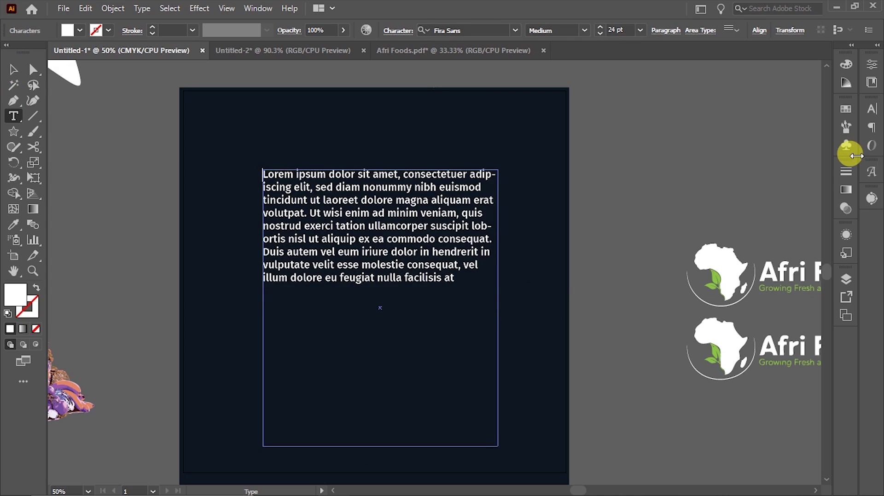
text(HEAD )
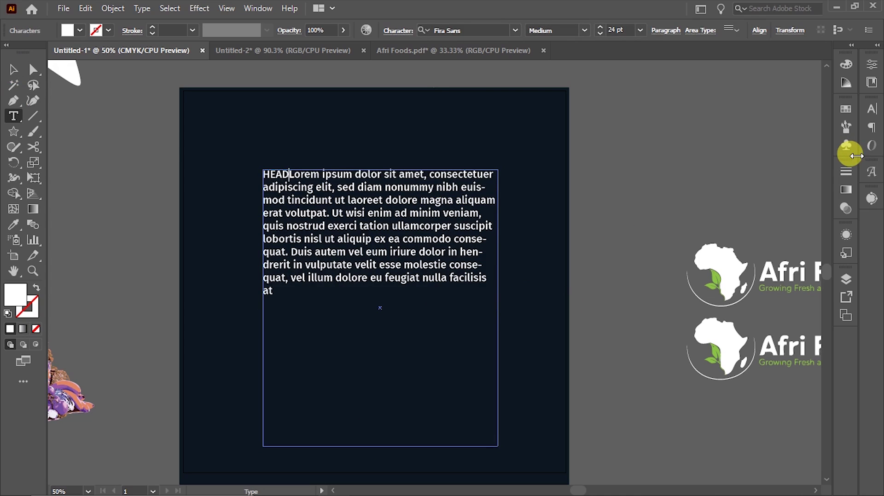
text(LINE)
key(BackSpace)
key(BackSpace)
key(BackSpace)
key(BackSpace)
key(BackSpace)
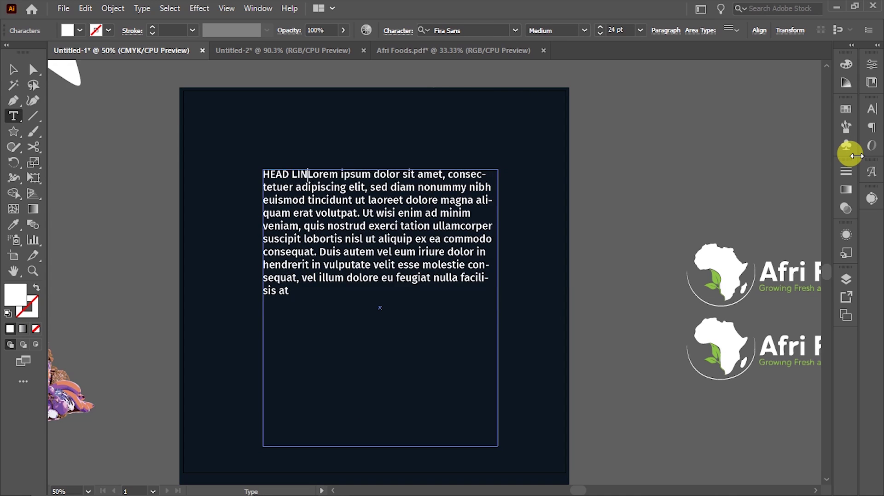
key(BackSpace)
key(BackSpace)
key(BackSpace)
key(BackSpace)
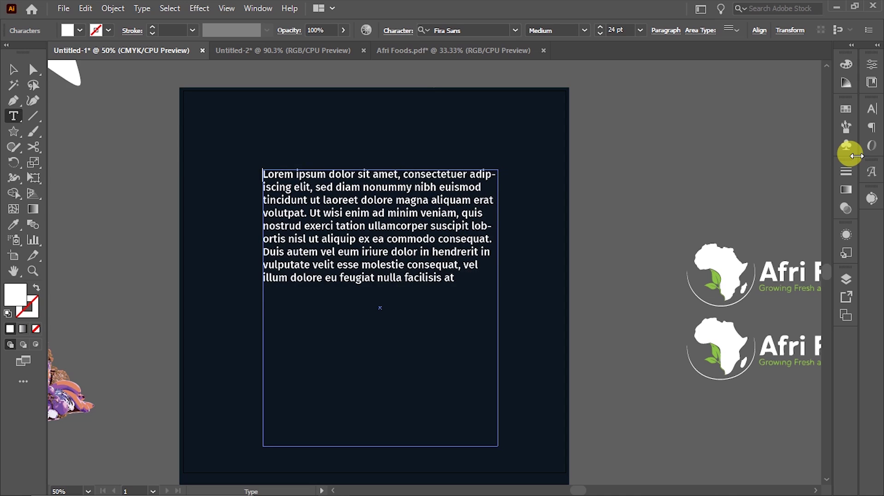
Add the heading "Text" at the start of the frame, separated from the placeholder paragraph by a blank line
text(Texy)
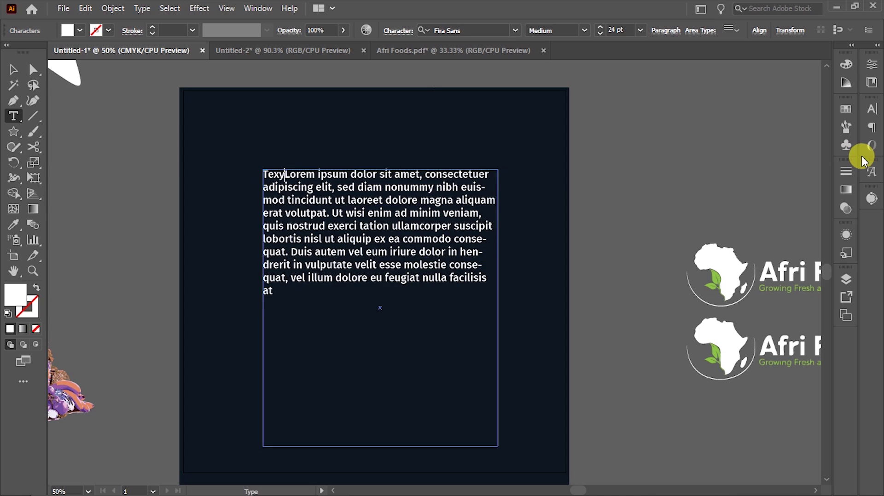
key(BackSpace)
text(t)
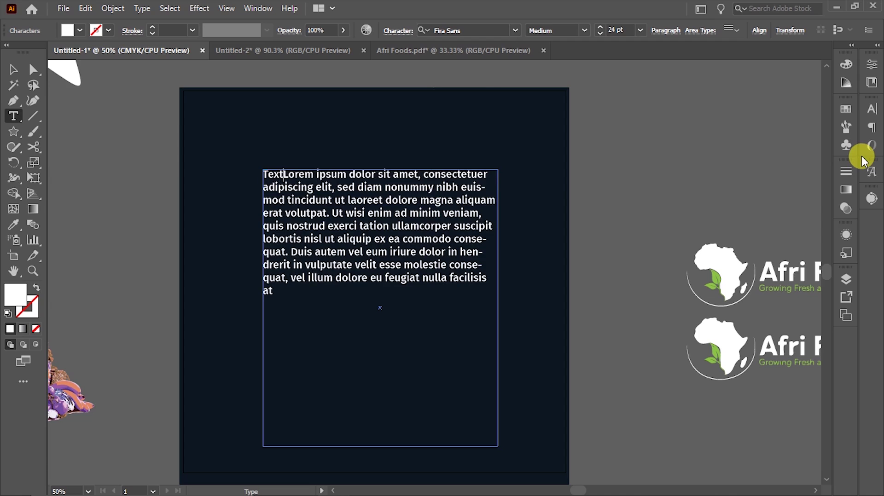
key(Return)
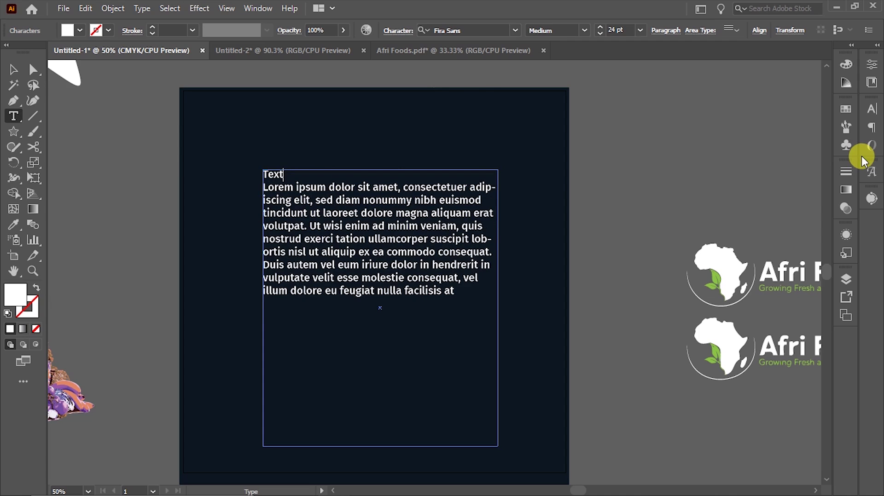
key(Return)
Set the font style of the placeholder paragraph below the heading to Regular
drag(465, 304, 582, 51)
click(585, 30)
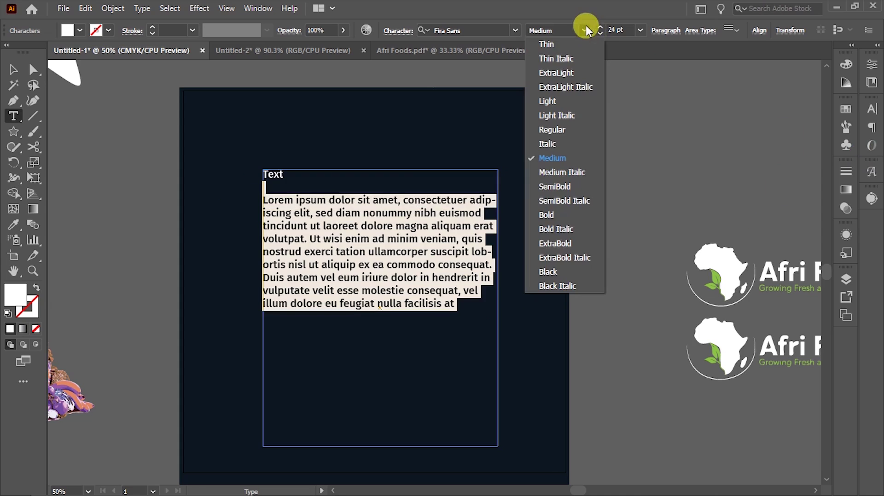
click(551, 130)
Set the heading "Text" to the Black font style at 60 pt
drag(322, 174, 223, 173)
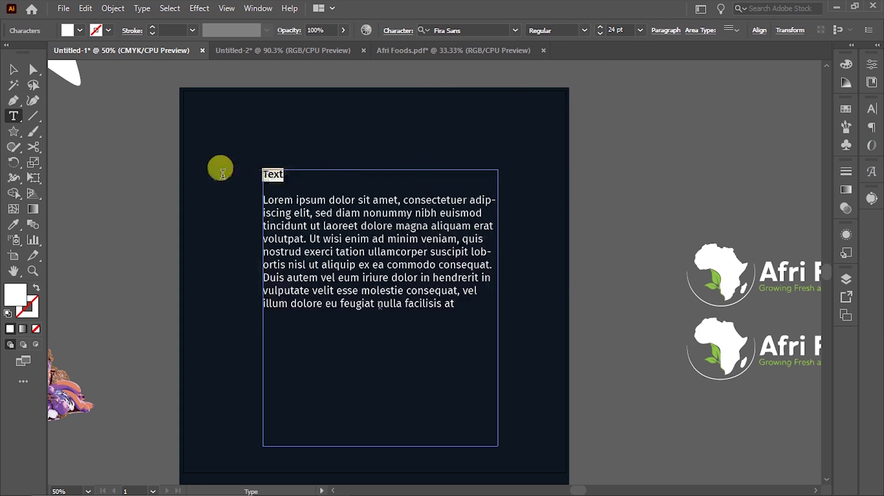
click(584, 29)
click(563, 272)
click(640, 29)
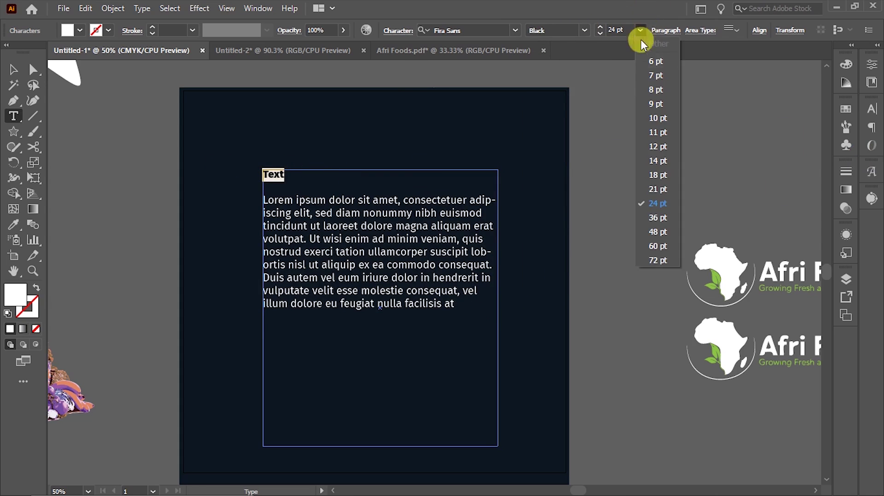
click(658, 246)
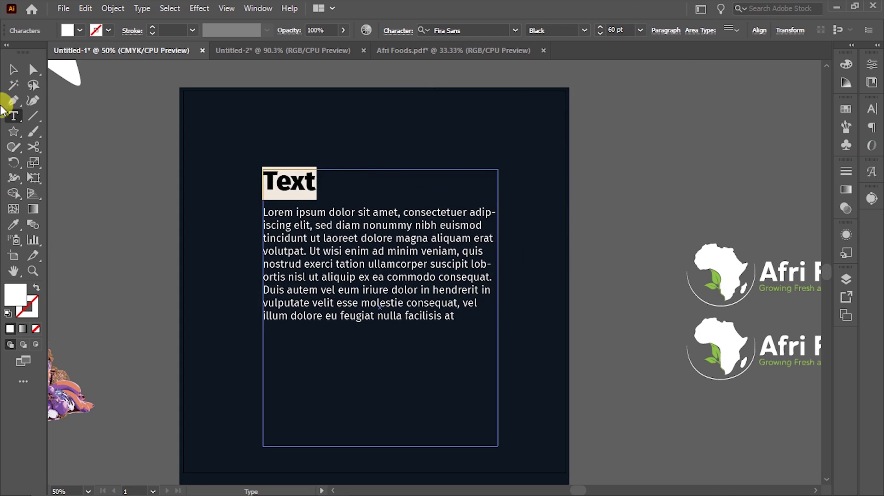
click(21, 67)
double_click(272, 186)
drag(310, 178, 233, 173)
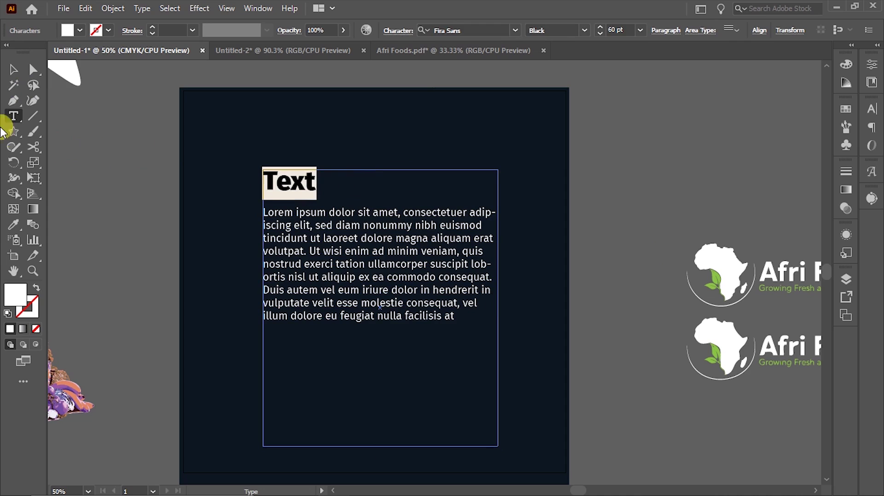
drag(280, 219, 500, 295)
drag(198, 333, 489, 393)
drag(417, 240, 262, 202)
click(14, 71)
click(414, 139)
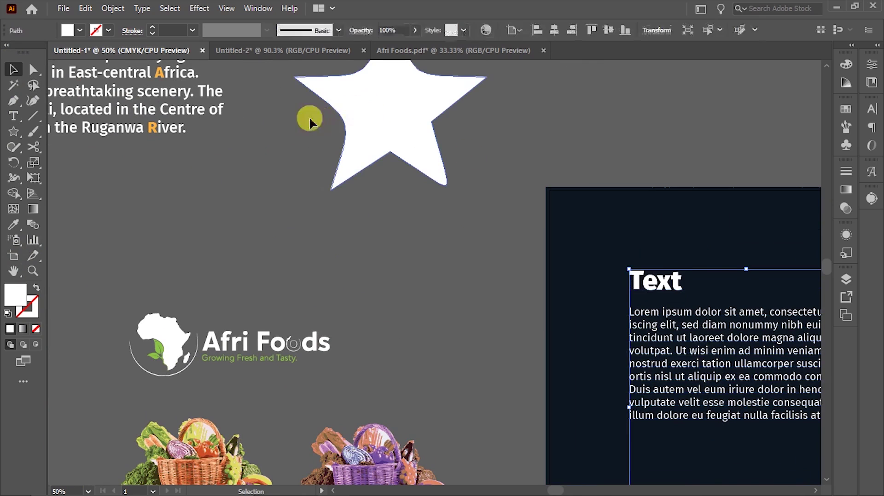
Fill the heading "Text" with the light orange swatch and deselect the text frame
triple_click(651, 285)
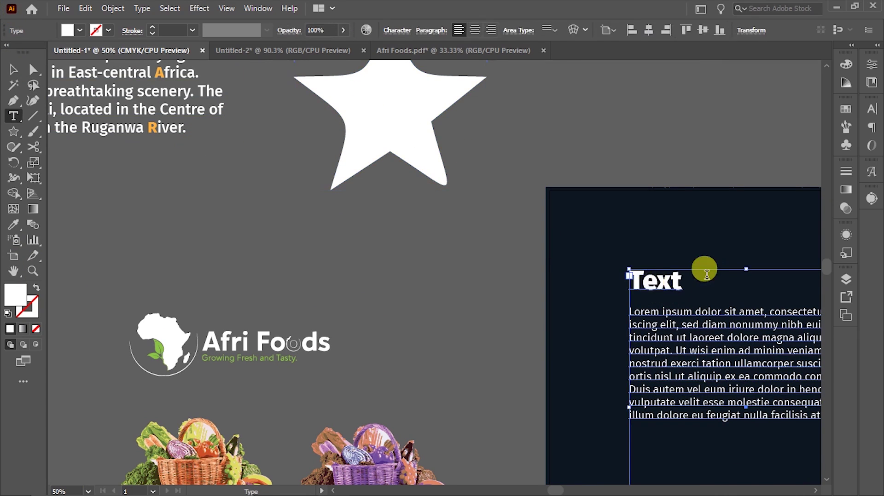
click(72, 30)
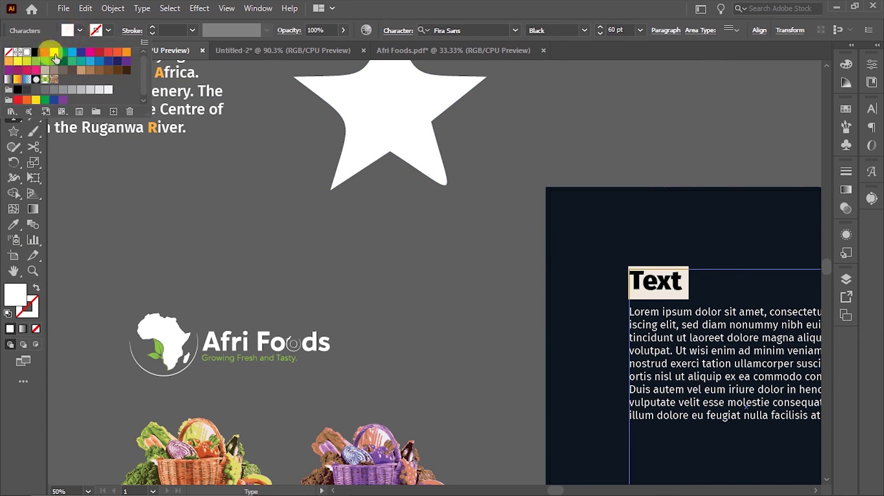
click(9, 60)
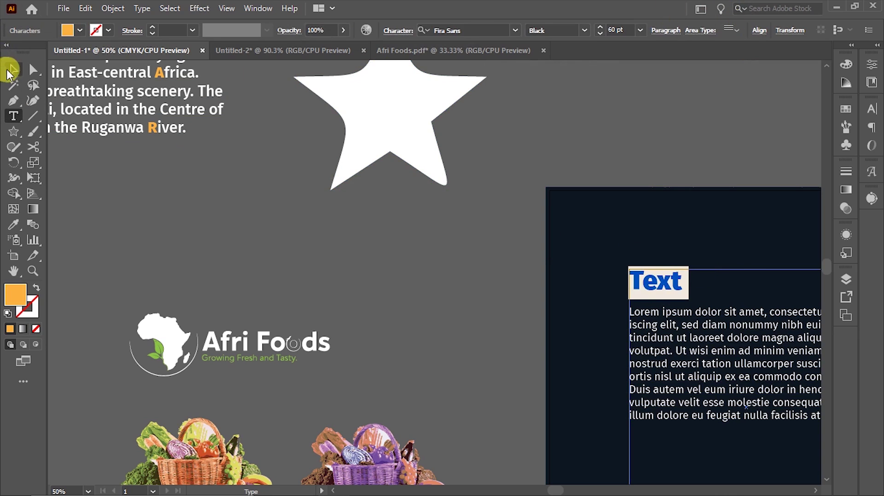
click(11, 71)
click(480, 293)
Shorten the text frame to just below its last line, then move it about 0.6 cm left and 0.7 cm down
drag(630, 326, 286, 222)
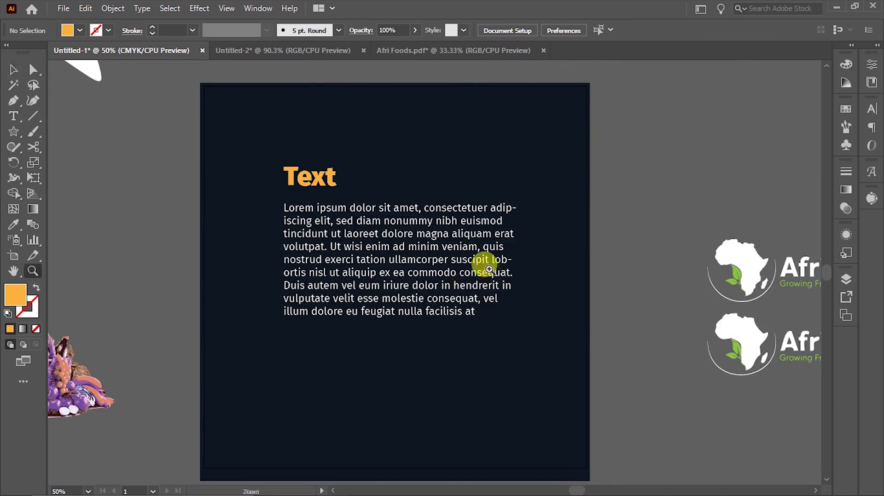
click(489, 269)
click(398, 271)
drag(455, 304, 611, 362)
alt+click(560, 322)
drag(327, 263, 311, 296)
key(v)
click(411, 263)
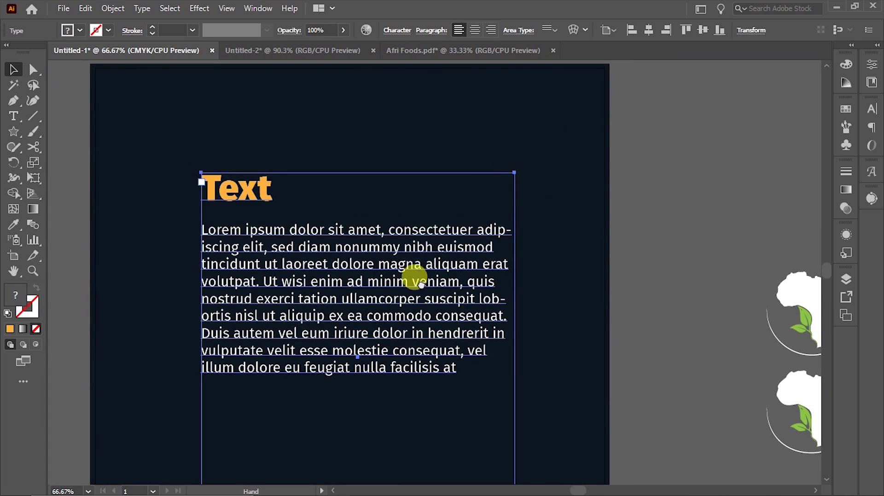
scroll(474, 230, down, 2)
scroll(428, 300, down, 3)
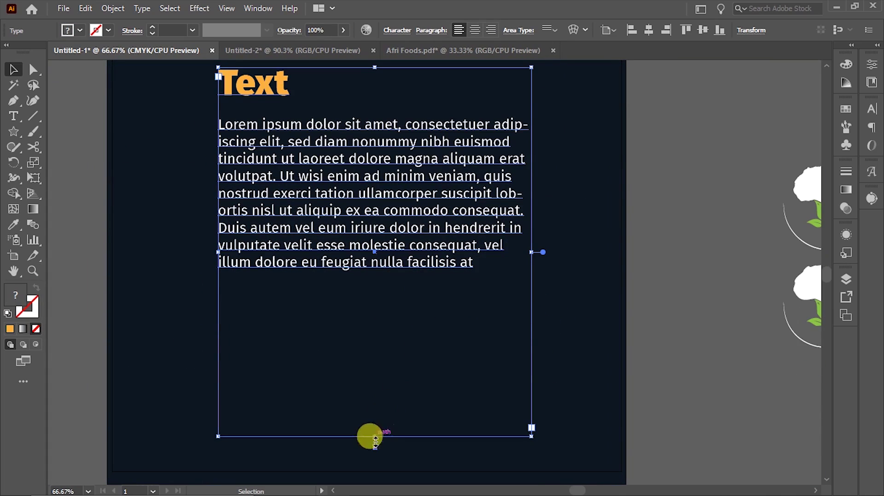
drag(377, 435, 351, 279)
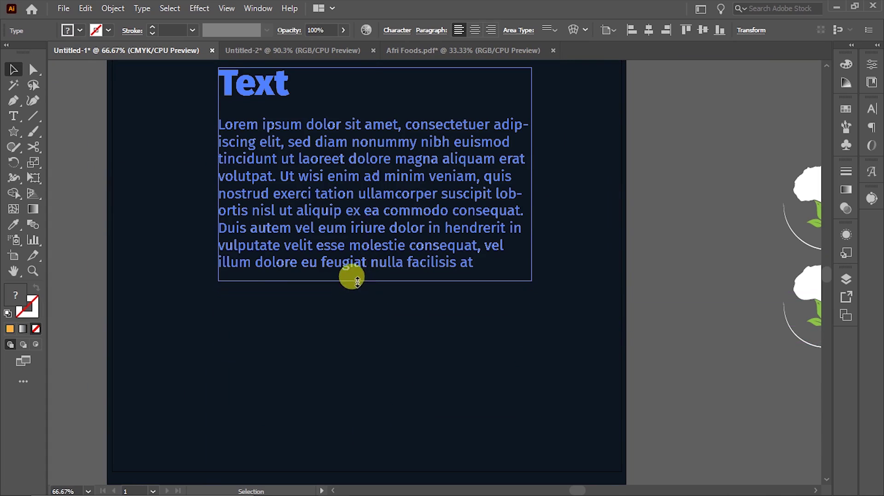
scroll(395, 387, up, 4)
scroll(470, 346, up, 3)
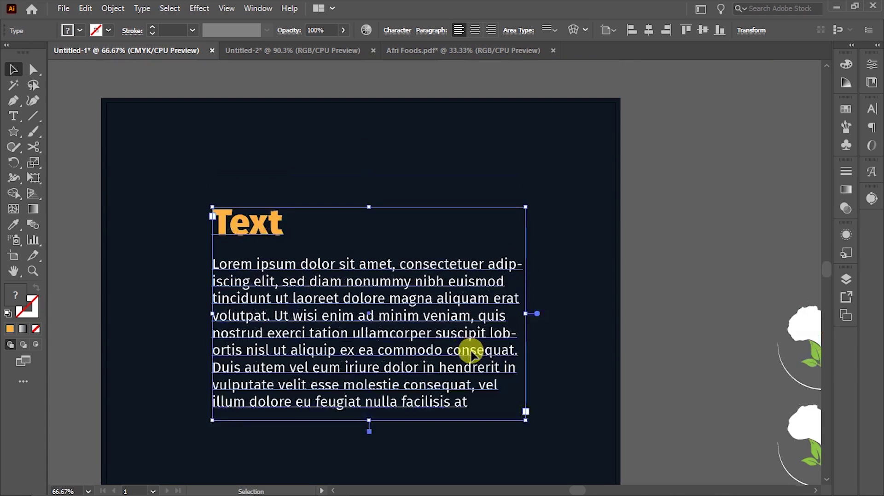
scroll(493, 266, down, 4)
drag(425, 222, 422, 265)
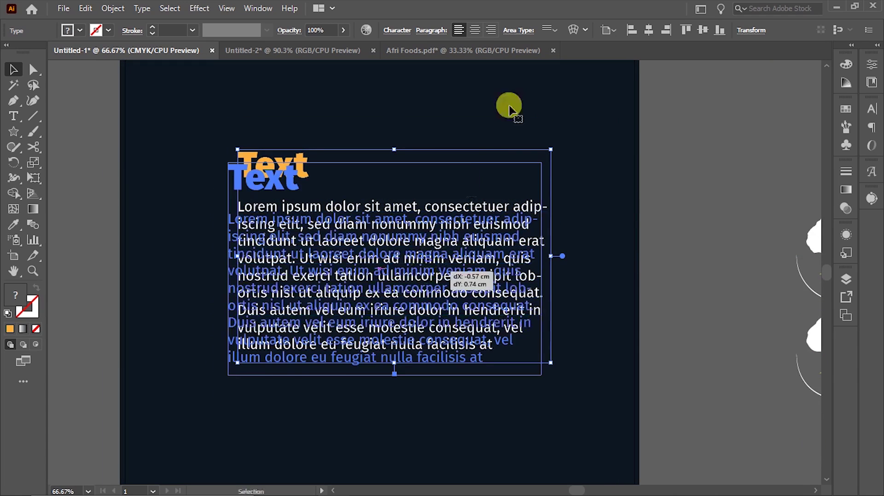
Extend the text frame's lower edge downward to leave empty space beneath the paragraph
click(556, 30)
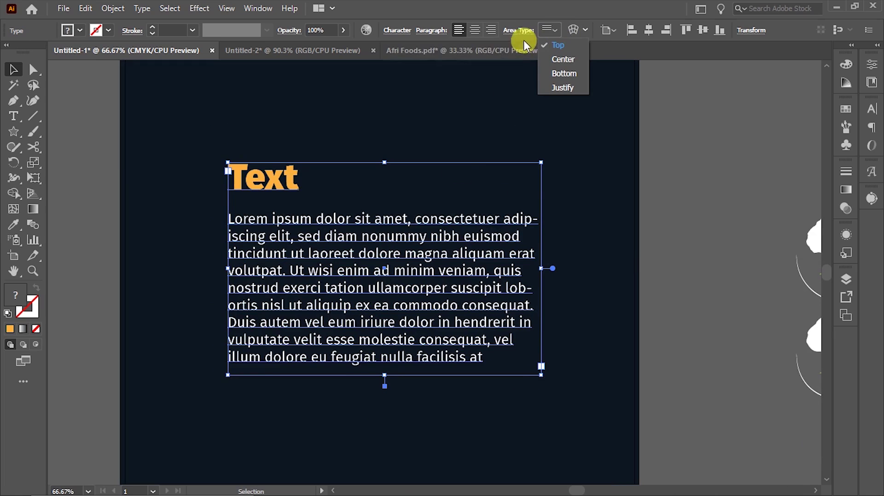
click(341, 355)
scroll(341, 355, down, 3)
drag(383, 300, 389, 364)
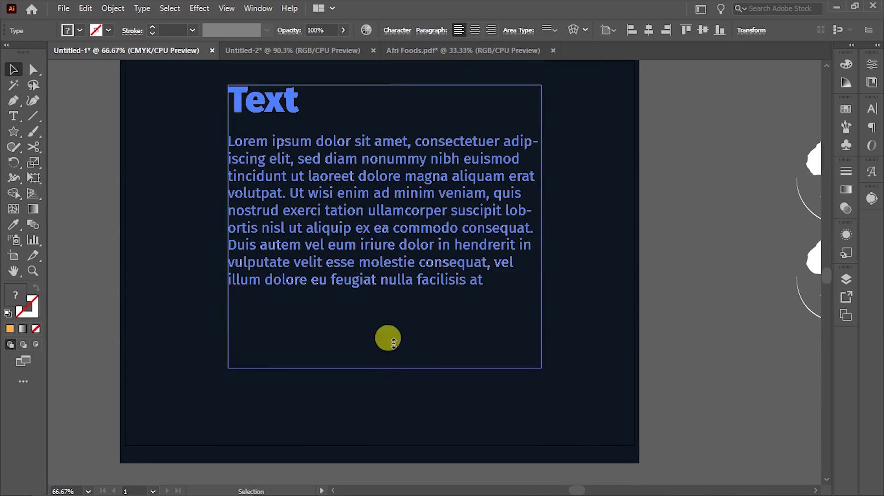
scroll(412, 296, up, 3)
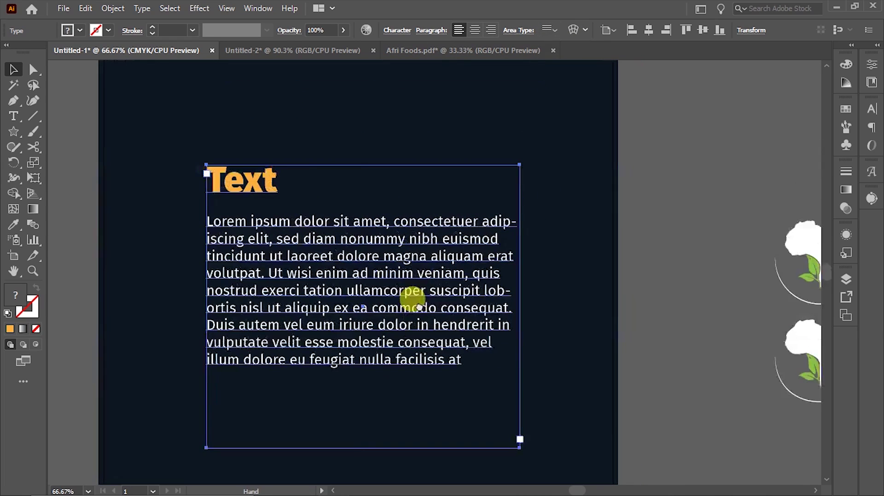
Set the area type's vertical alignment to Center for the selected text frame
click(555, 30)
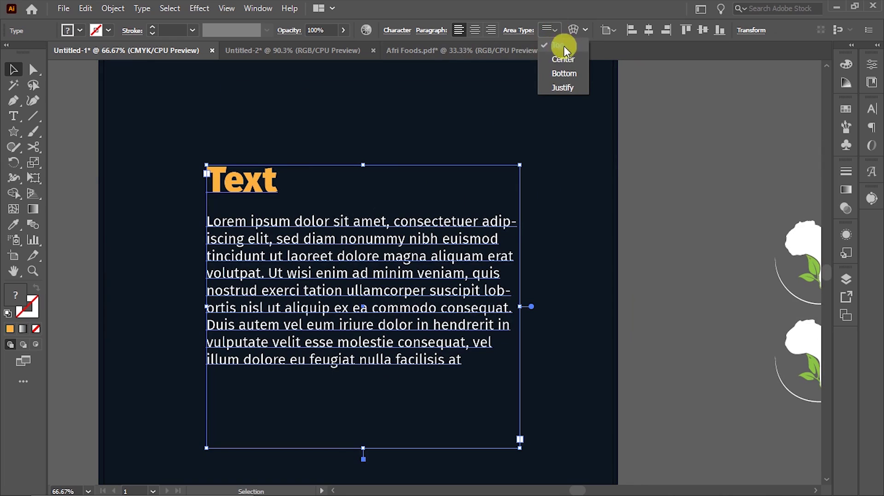
click(554, 9)
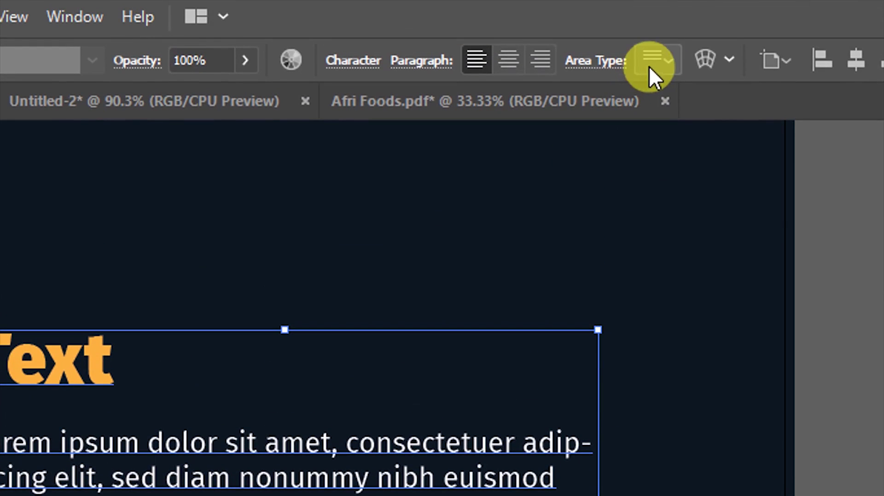
click(666, 59)
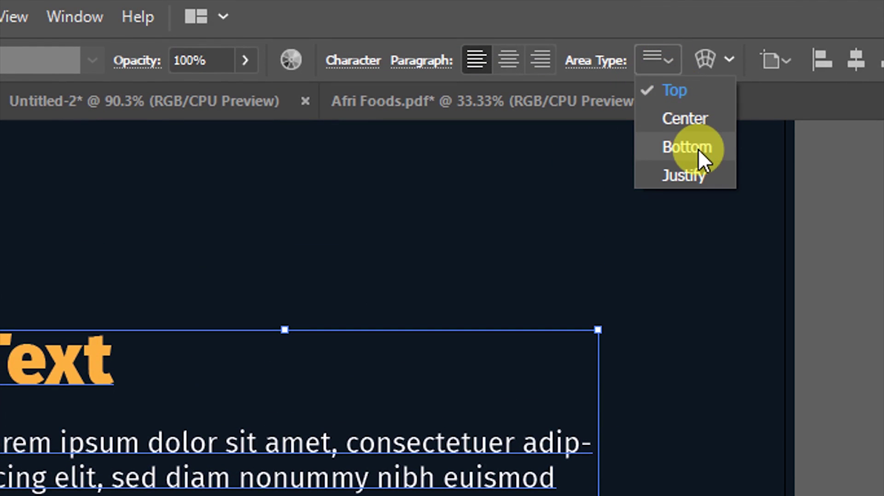
click(697, 124)
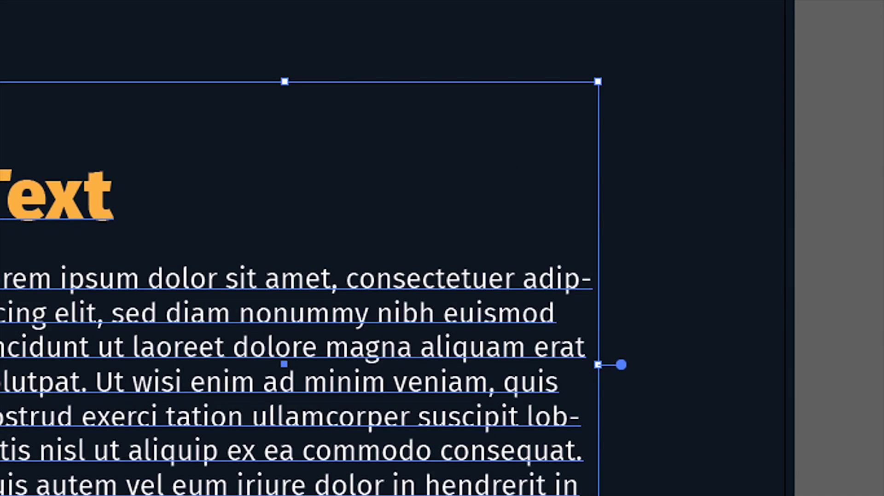
Align the text to the bottom of its area text frame
click(658, 51)
click(686, 139)
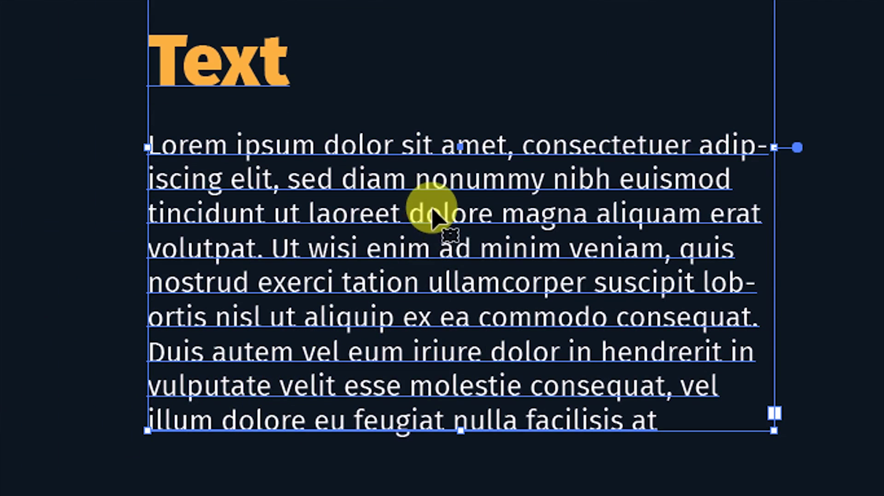
scroll(516, 81, up, 2)
scroll(532, 74, up, 2)
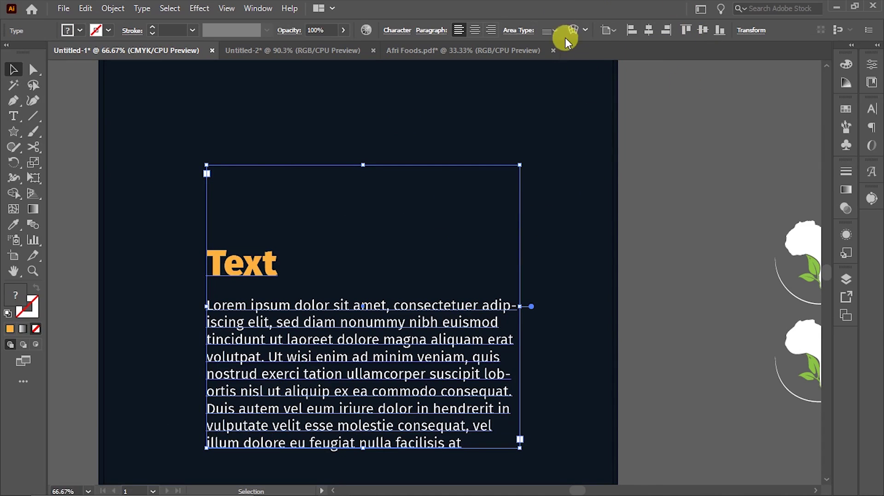
Set the text frame's vertical alignment back to Top and deselect the frame
click(552, 29)
click(562, 59)
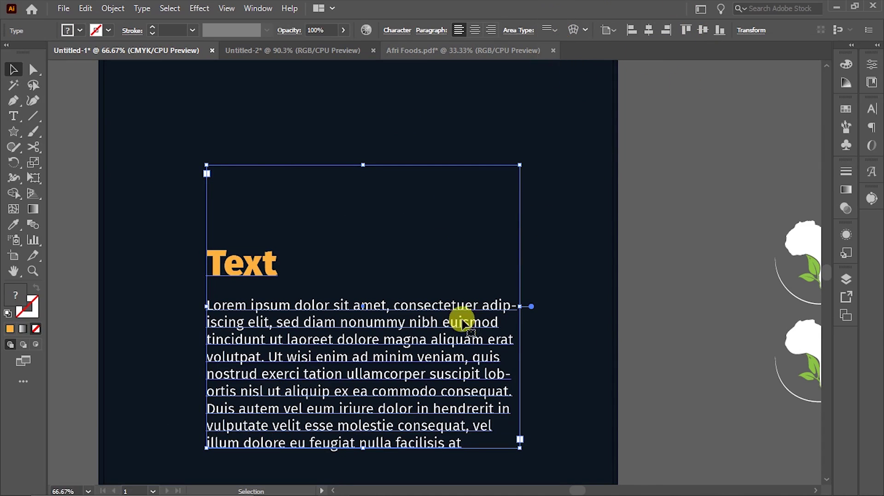
click(589, 300)
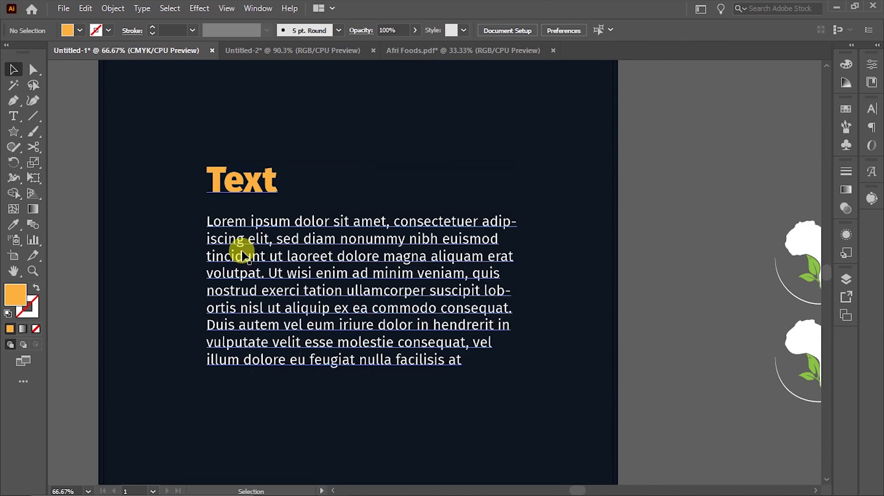
Shorten the area text frame so its lower edge sits just beneath the paragraph, and deselect it
click(339, 277)
key(z)
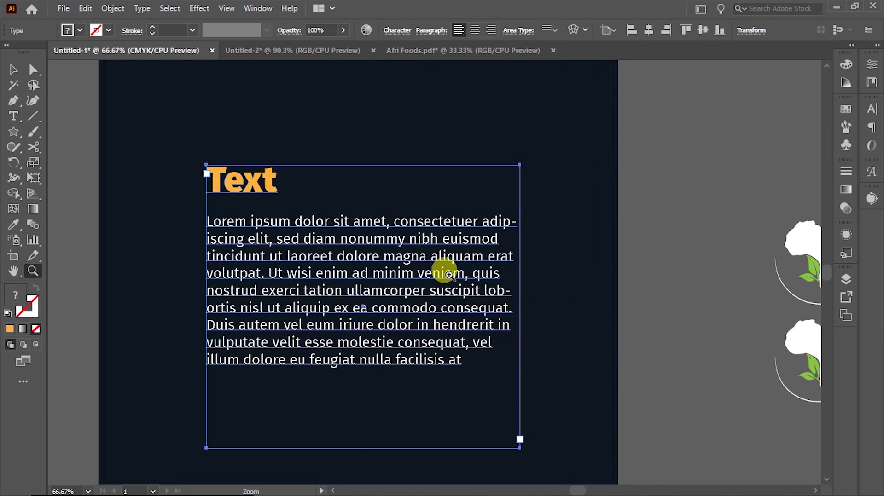
alt+click(447, 273)
drag(549, 334, 669, 320)
drag(488, 298, 554, 338)
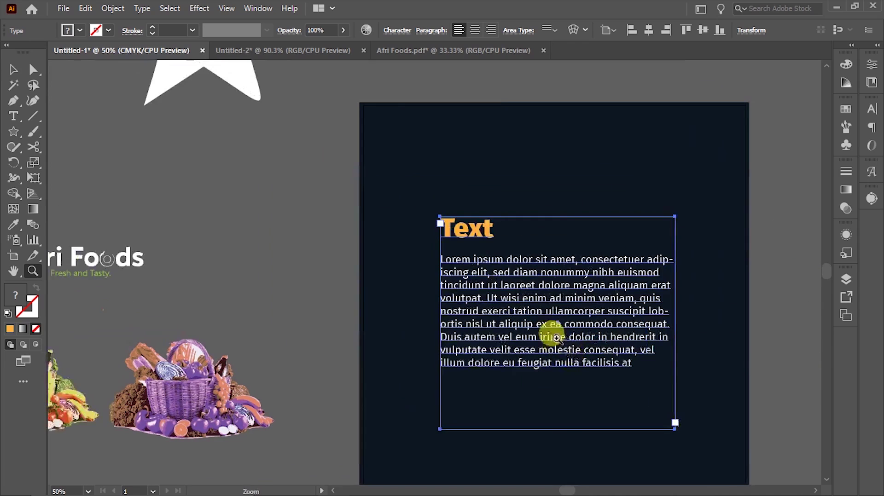
key(v)
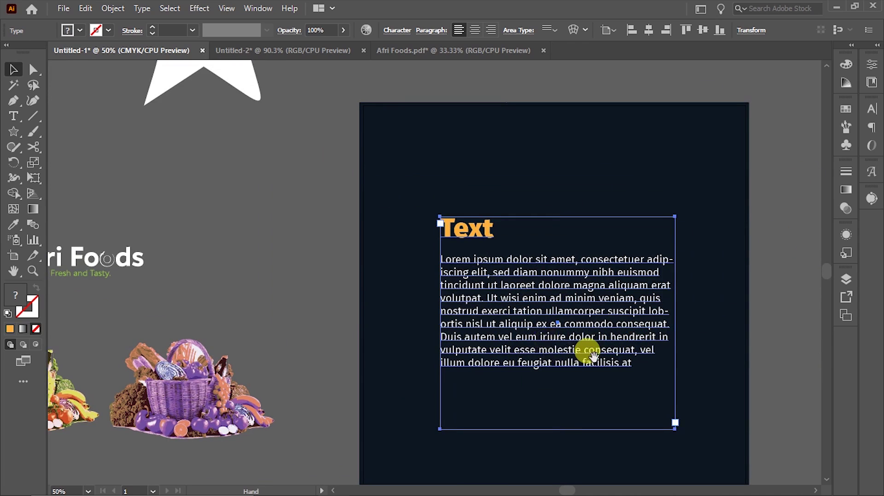
drag(538, 399, 490, 371)
drag(512, 400, 501, 344)
click(523, 371)
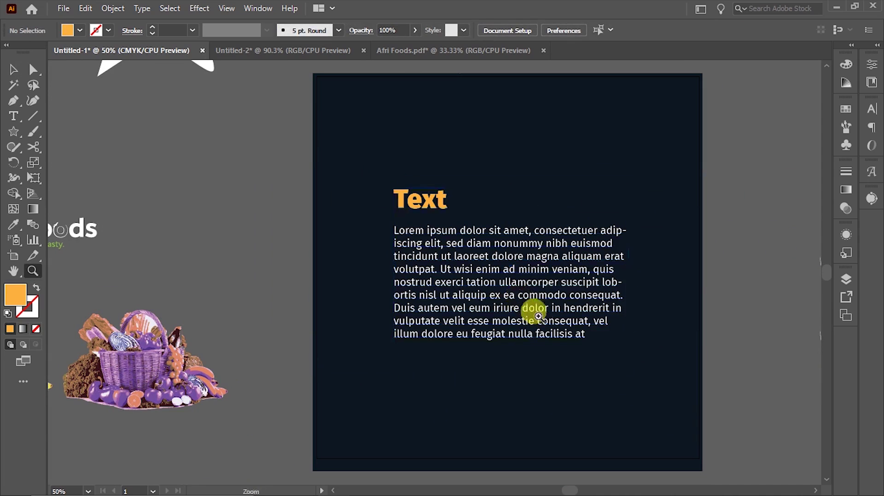
Move the text frame off the dark artboard into the empty space on its right, above the two Afri Foods logos
drag(583, 341, 414, 373)
drag(286, 321, 705, 162)
key(ctrl+z)
drag(323, 309, 731, 183)
scroll(695, 374, right, 4)
scroll(695, 373, down, 1)
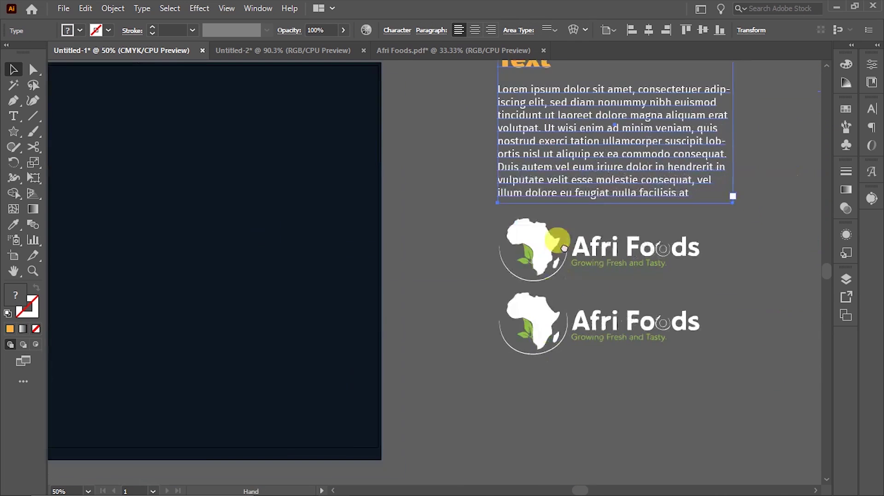
Move the two Afri Foods logos down to leave more space beneath the text frame
drag(512, 233, 511, 232)
drag(525, 233, 527, 285)
drag(395, 297, 533, 328)
Select the dark background rectangle and lock it
key(z)
scroll(423, 258, left, 4)
scroll(423, 258, down, 1)
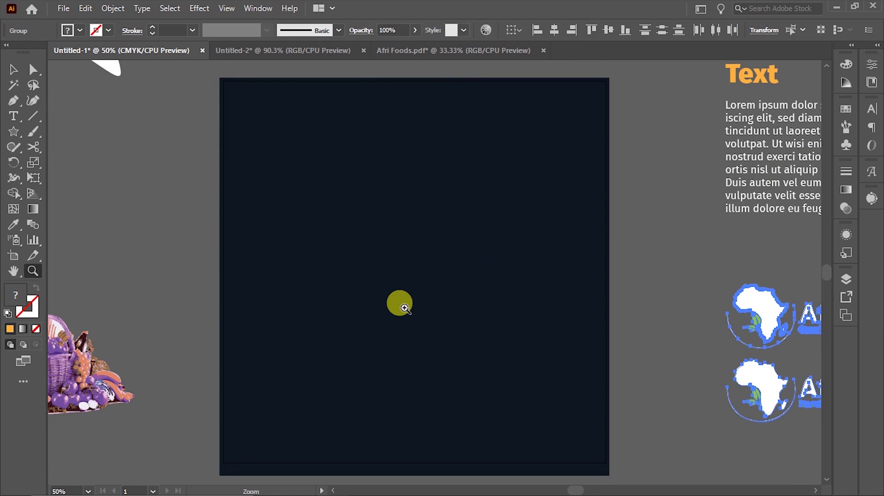
ctrl+click(405, 308)
key(v)
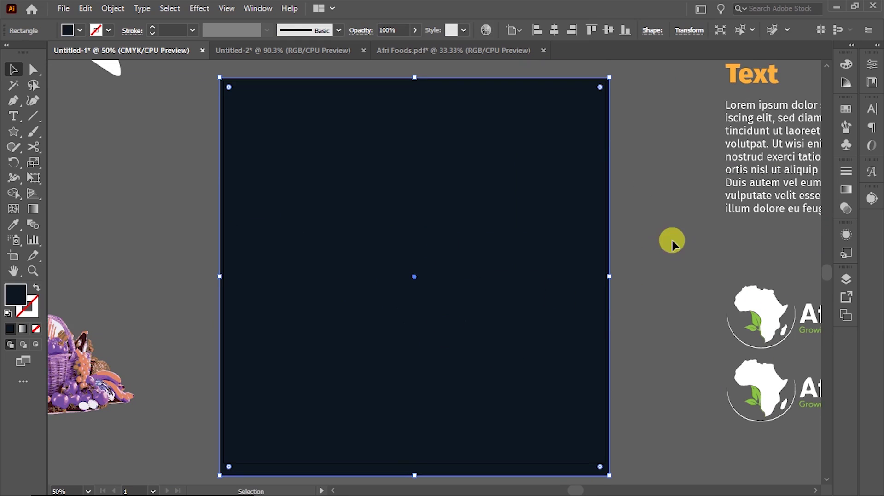
key(ctrl+2)
Move the text frame back onto the dark background, roughly centred on the artboard
drag(776, 129, 376, 254)
drag(446, 284, 411, 301)
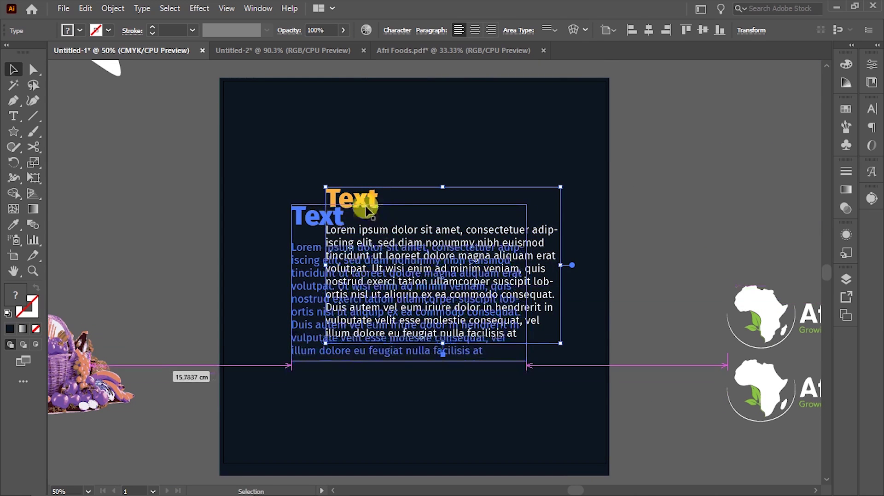
click(364, 198)
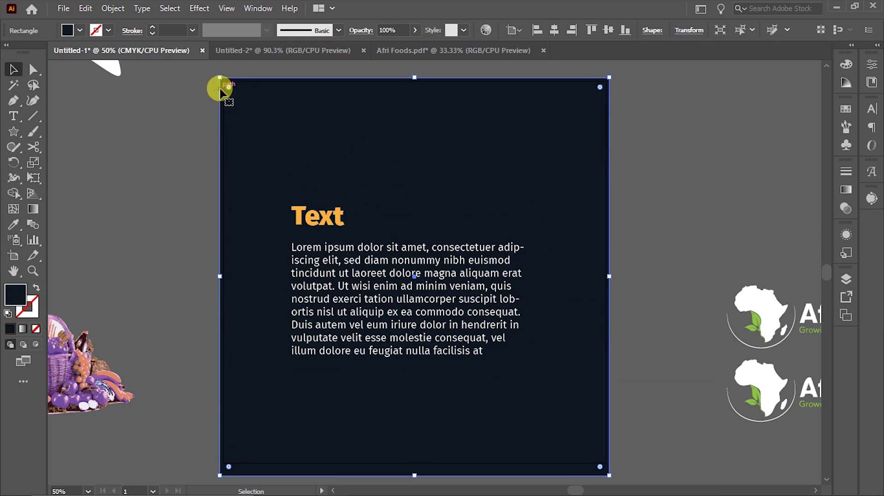
Lock the selected dark background rectangle, try moving the text frame over it, and undo that move
click(114, 9)
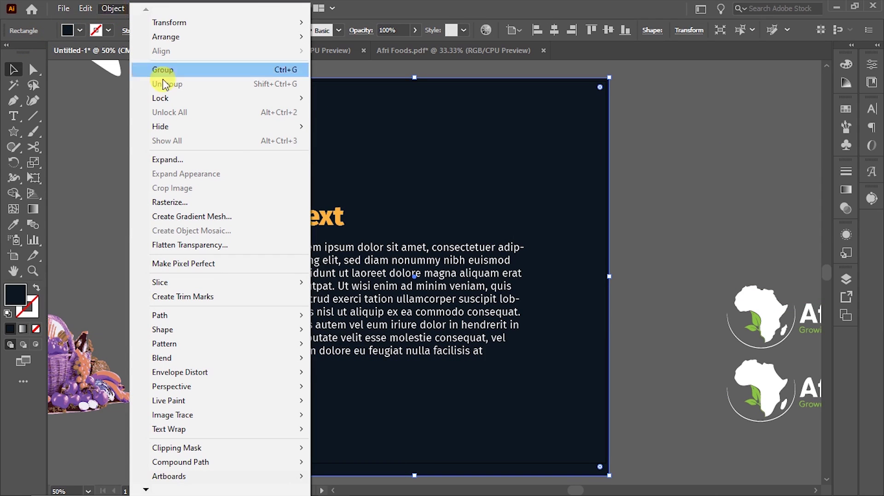
mouse_move(291, 96)
click(728, 159)
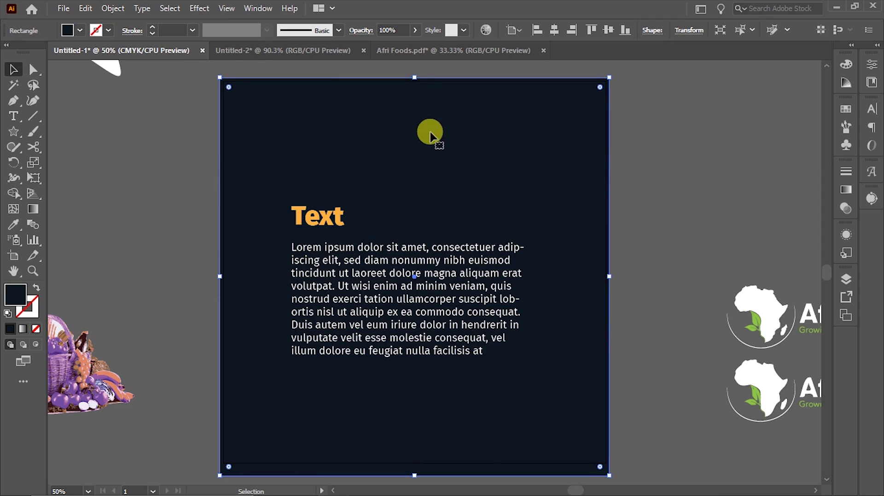
click(113, 8)
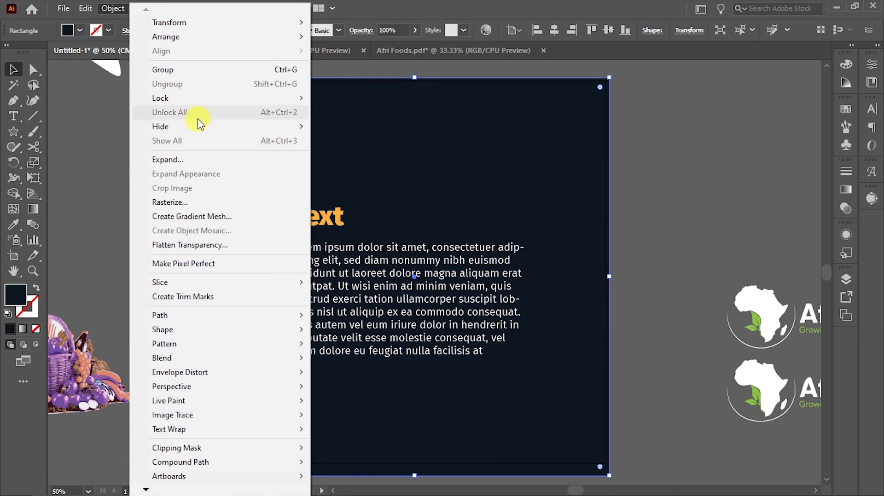
mouse_move(257, 98)
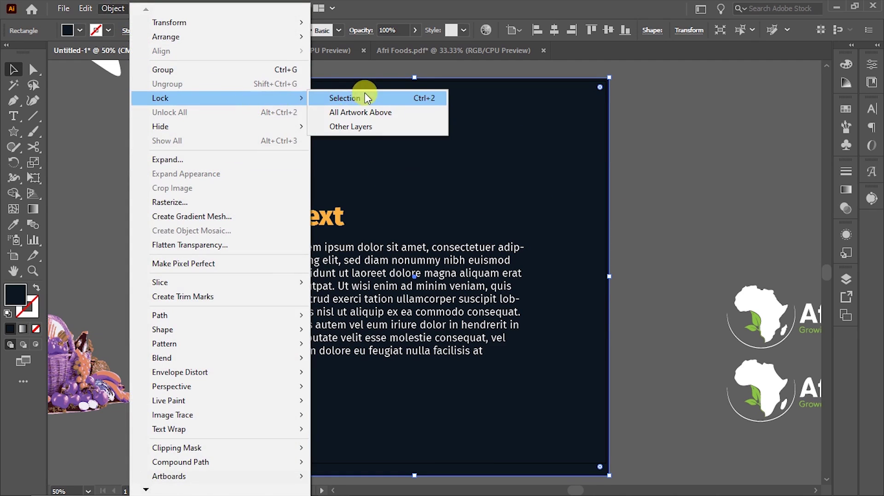
click(375, 98)
drag(301, 242, 411, 384)
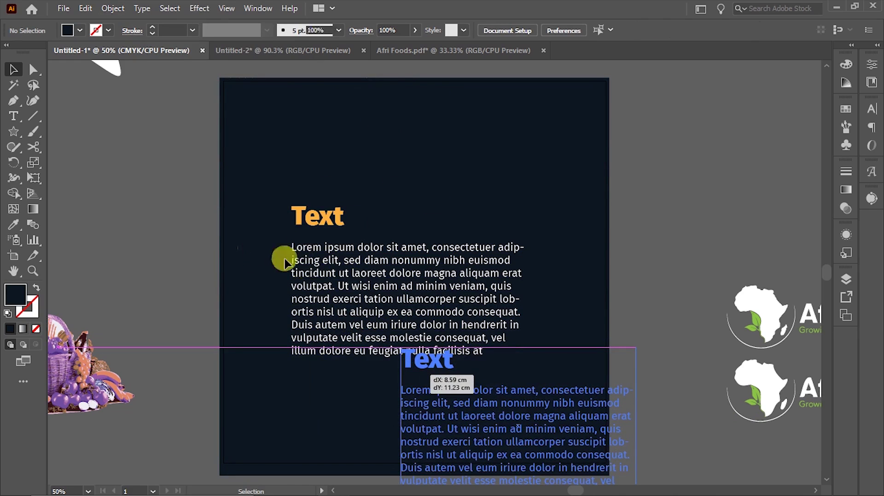
key(ctrl+z)
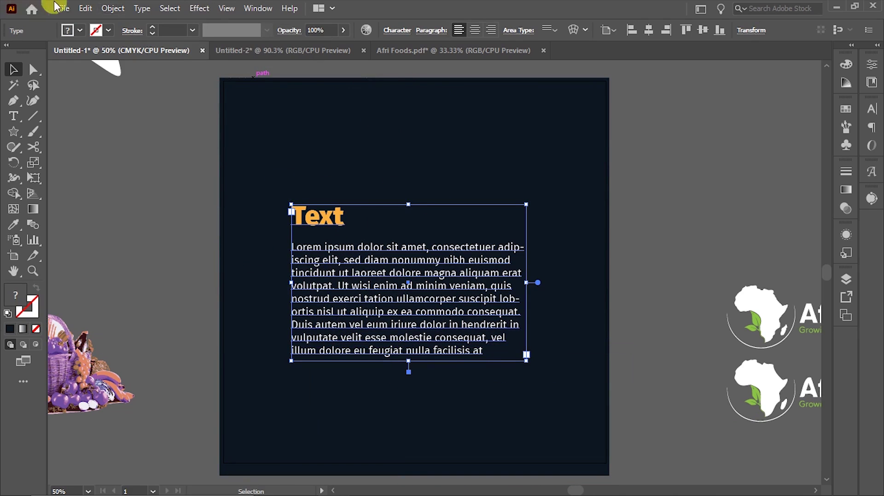
Enable "Select and Unlock objects on canvas" in the Selection & Anchor Display preferences
click(89, 10)
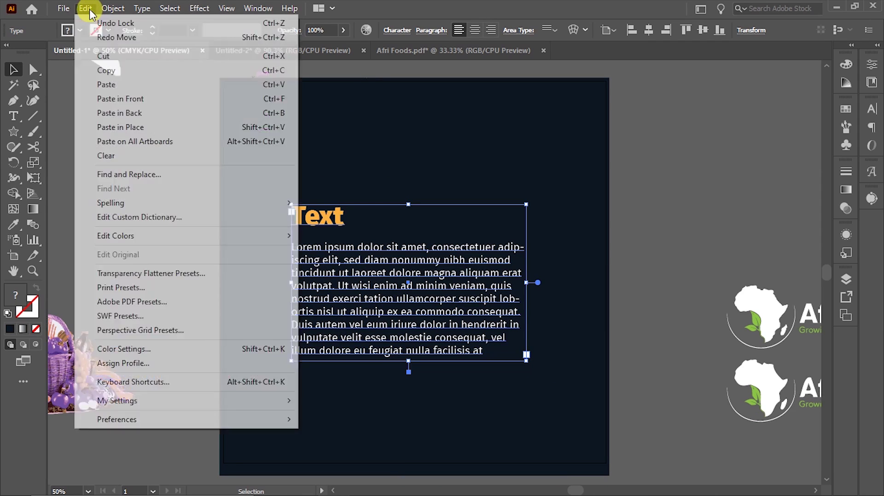
mouse_move(209, 421)
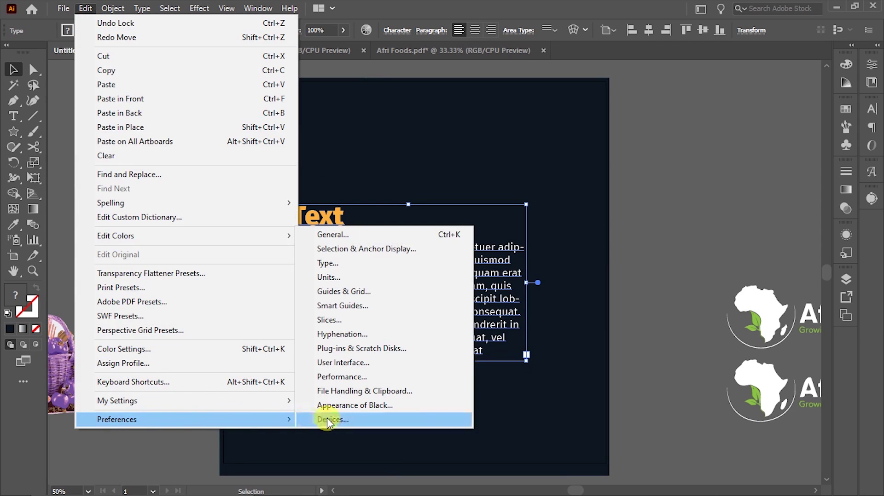
click(377, 250)
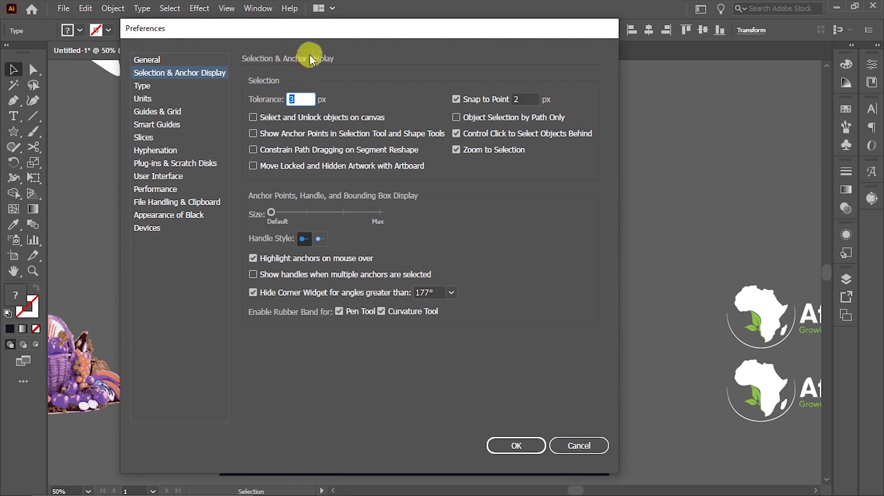
drag(401, 28, 740, 47)
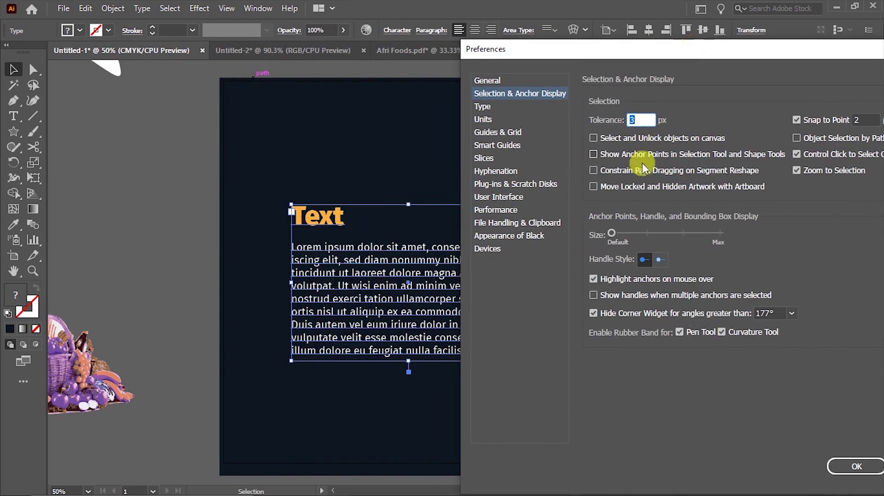
click(617, 138)
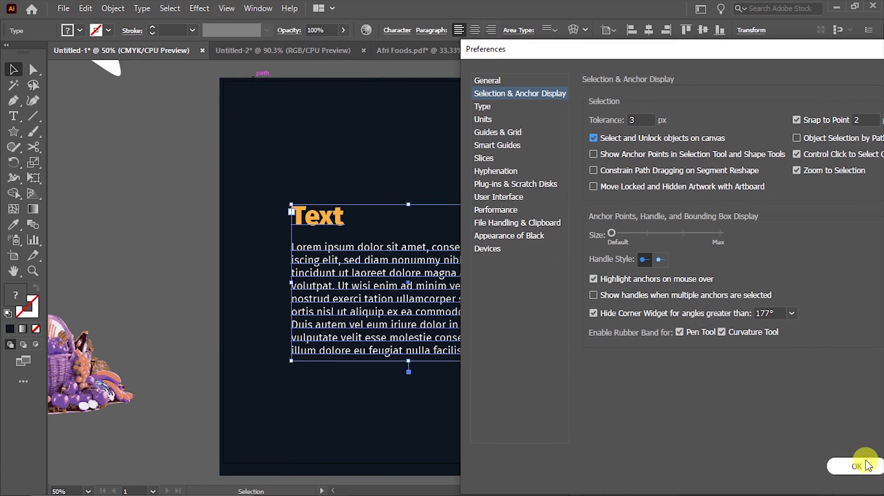
Set the selection tolerance to 10 px in the preferences and apply it
drag(686, 62, 513, 40)
click(440, 100)
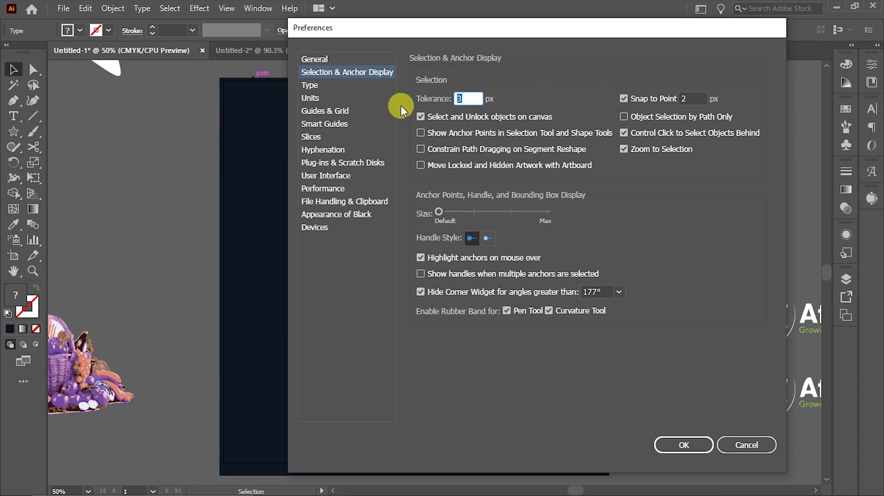
text(10)
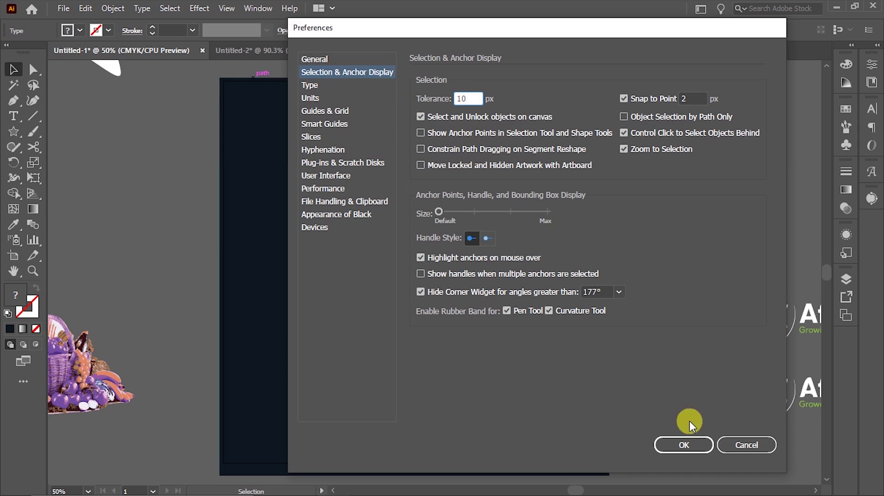
click(686, 445)
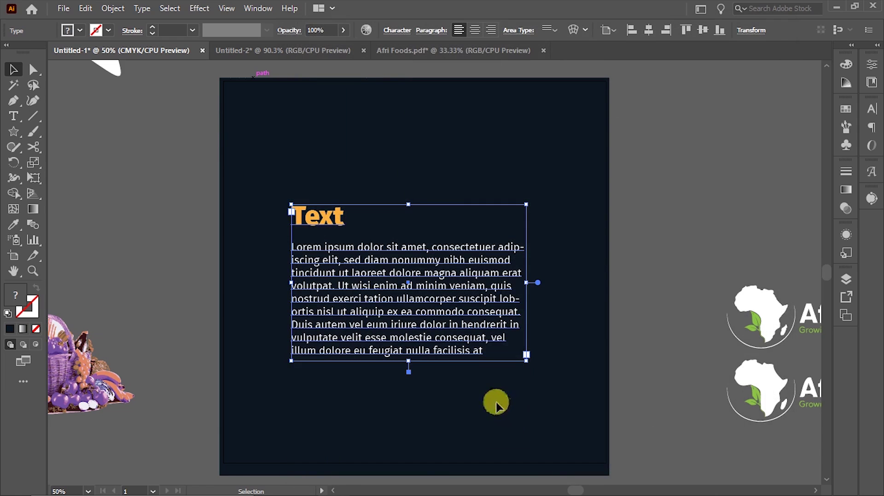
Reveal the lock marker on the background rectangle's left edge and unlock the rectangle directly on the canvas
click(249, 235)
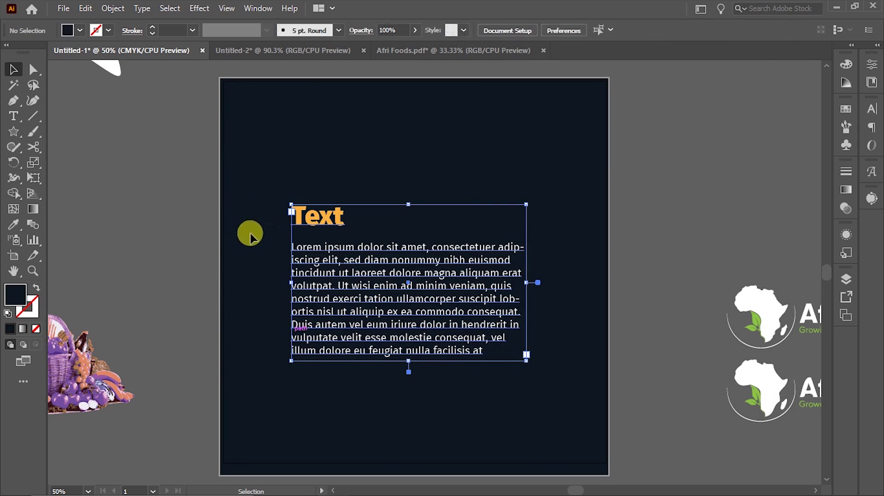
key(z)
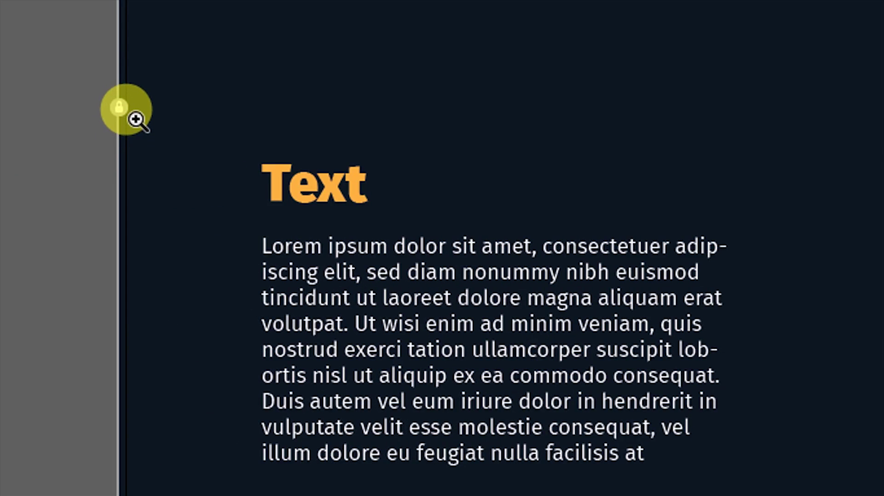
key(v)
key(ctrl+plus)
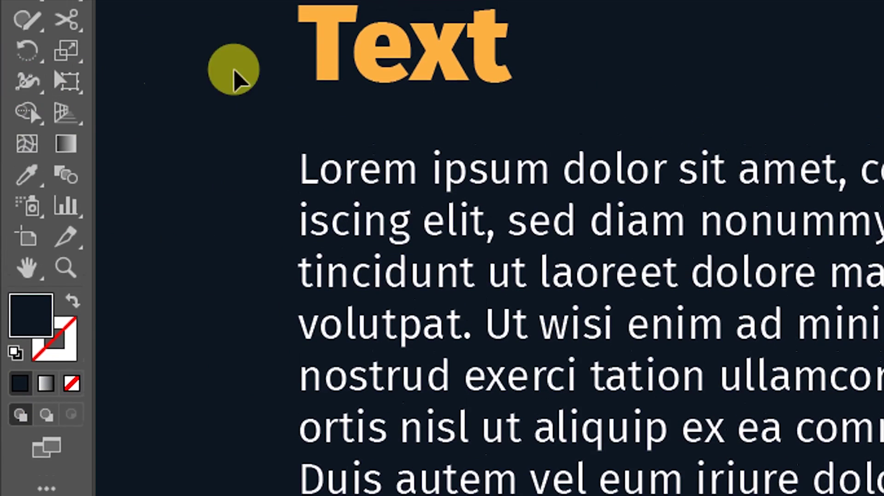
click(398, 75)
drag(350, 111, 777, 152)
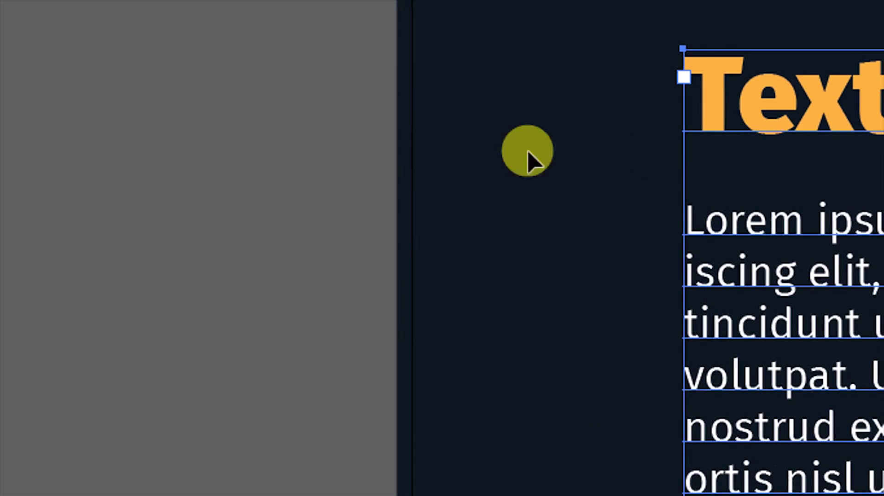
scroll(454, 60, up, 10)
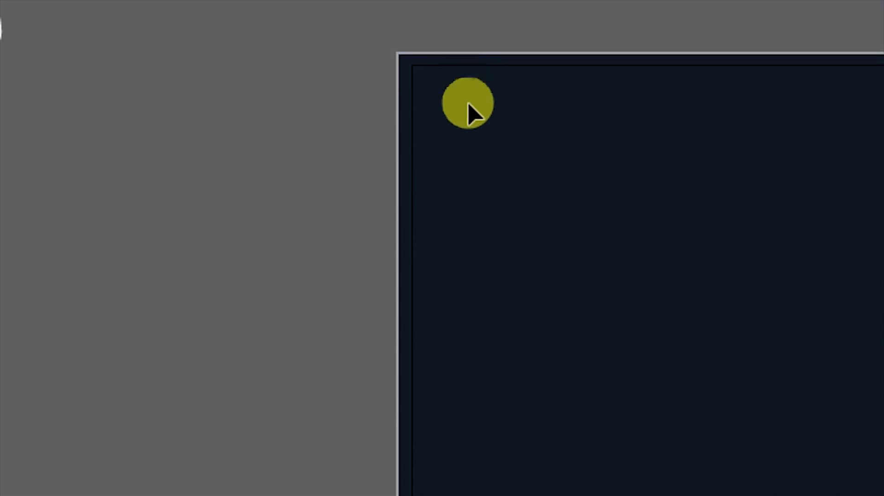
scroll(318, 405, down, 3)
drag(315, 359, 507, 412)
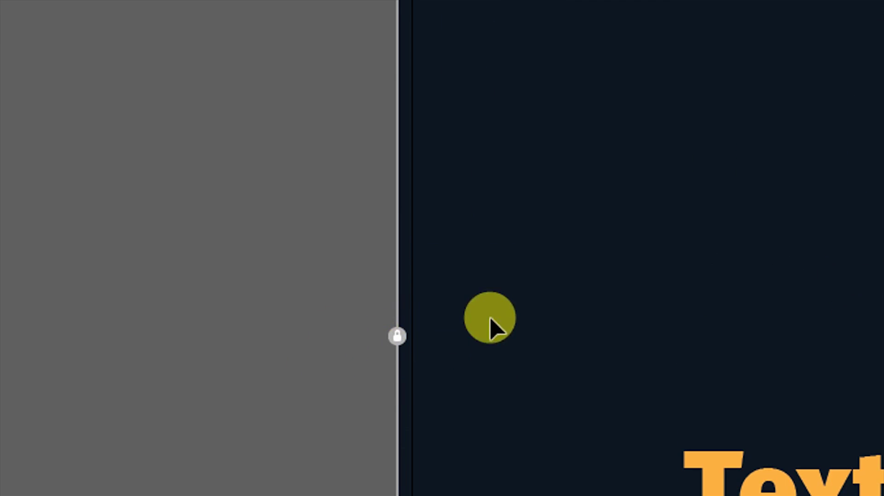
click(399, 338)
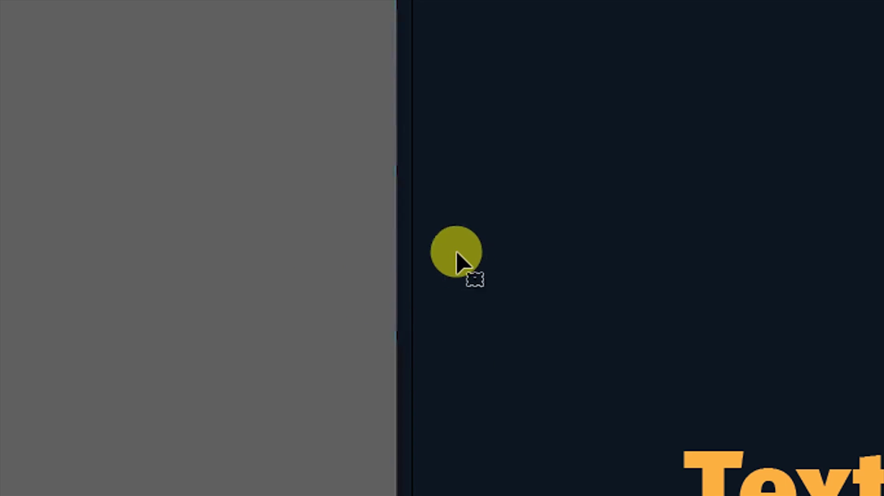
Relock the dark background rectangle and unlock it directly on the canvas, repeating the cycle twice
drag(355, 255, 493, 364)
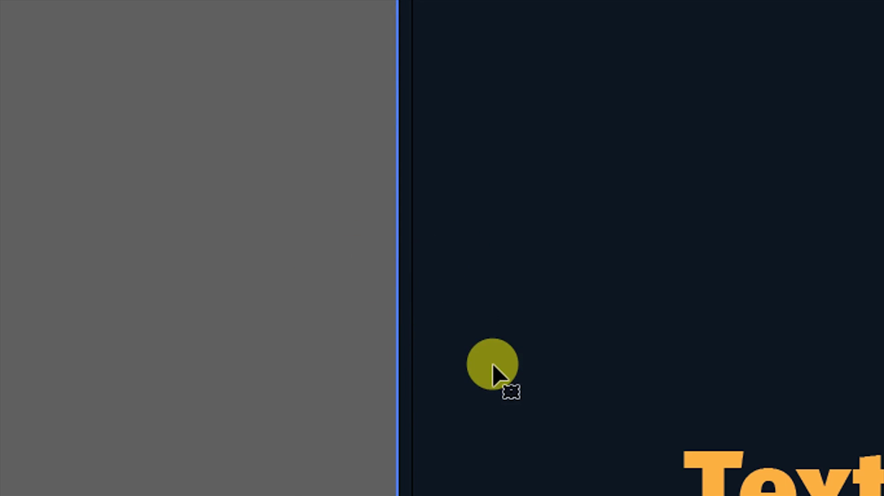
key(ctrl+2)
drag(336, 233, 532, 358)
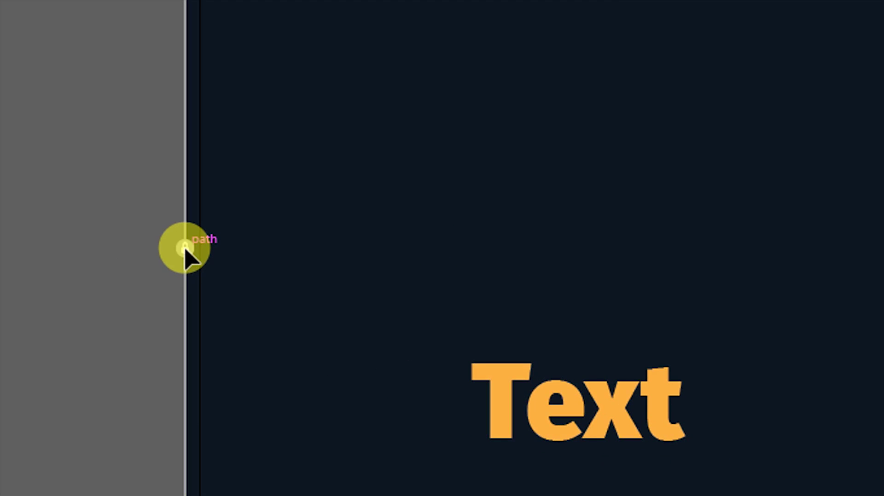
click(186, 249)
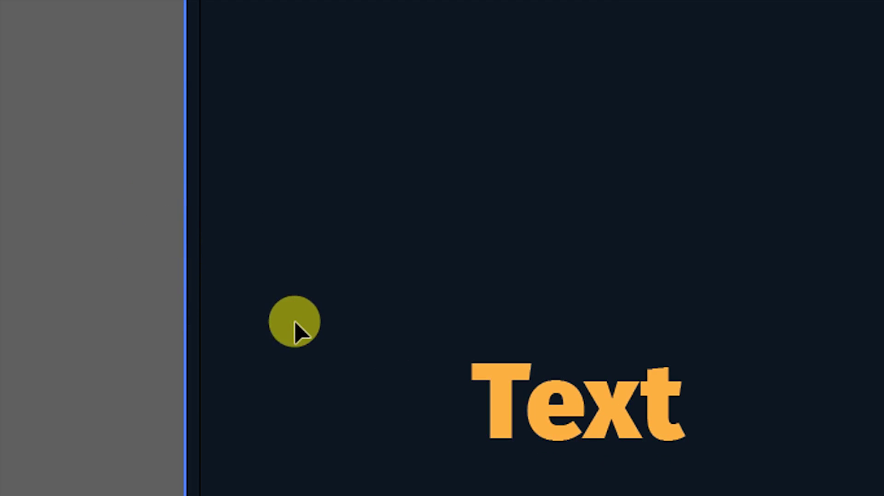
key(ctrl+2)
drag(124, 176, 309, 313)
click(193, 253)
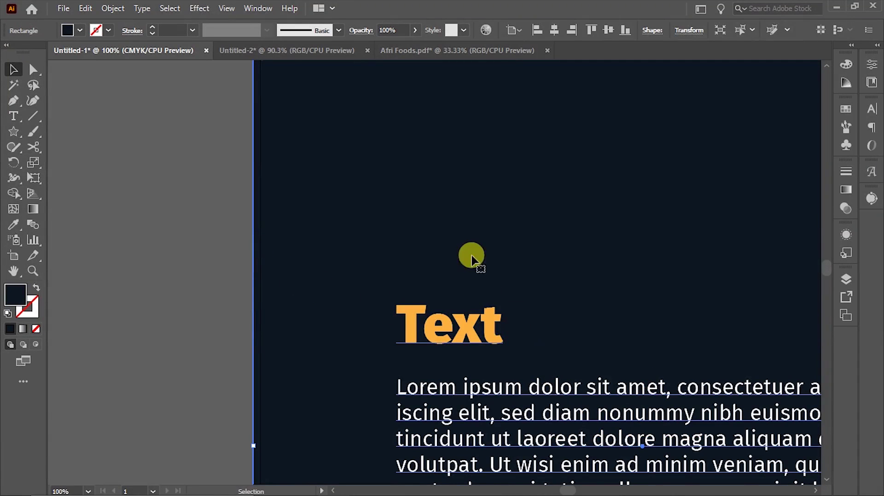
key(z)
alt+click(601, 235)
alt+click(461, 247)
alt+click(499, 326)
alt+click(486, 326)
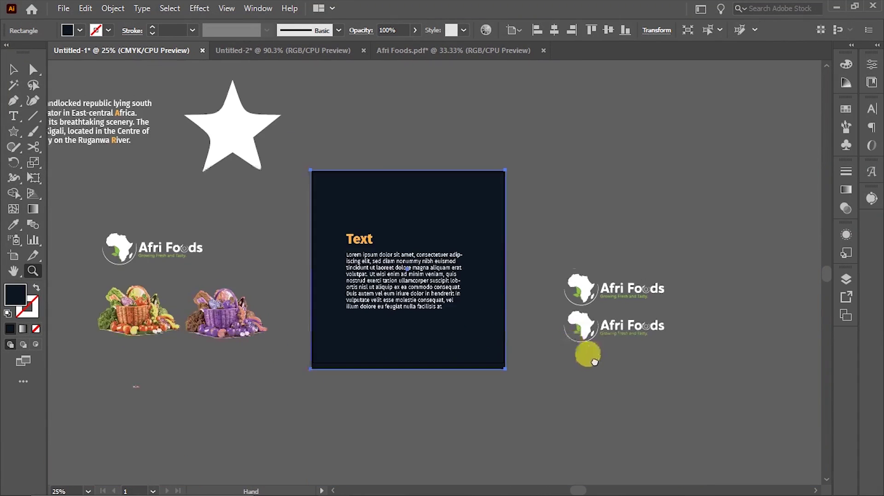
Lock the dark background rectangle behind the text again
drag(590, 359, 656, 404)
click(343, 270)
drag(107, 381, 342, 294)
drag(533, 360, 236, 269)
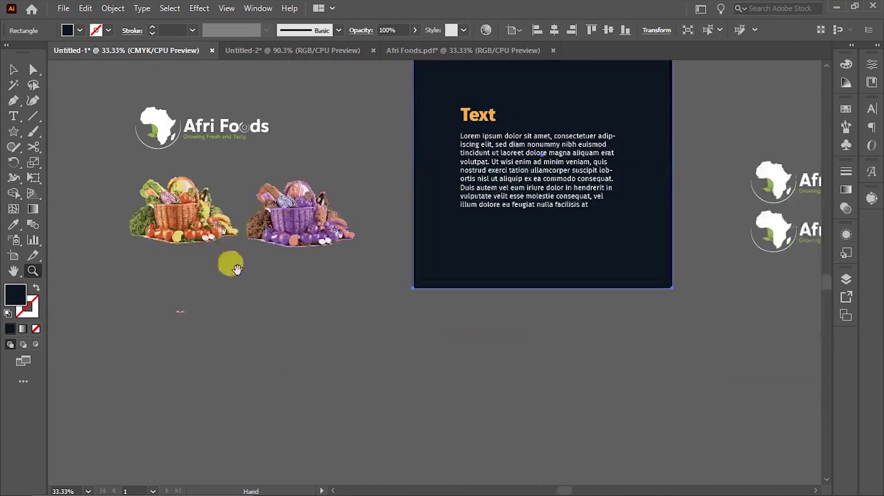
drag(515, 308, 324, 415)
key(v)
key(ctrl+2)
Move the text block off the dark rectangle to the empty area above the two Afri Foods logos
drag(460, 356, 136, 192)
drag(439, 367, 264, 205)
drag(304, 269, 303, 262)
drag(303, 262, 583, 182)
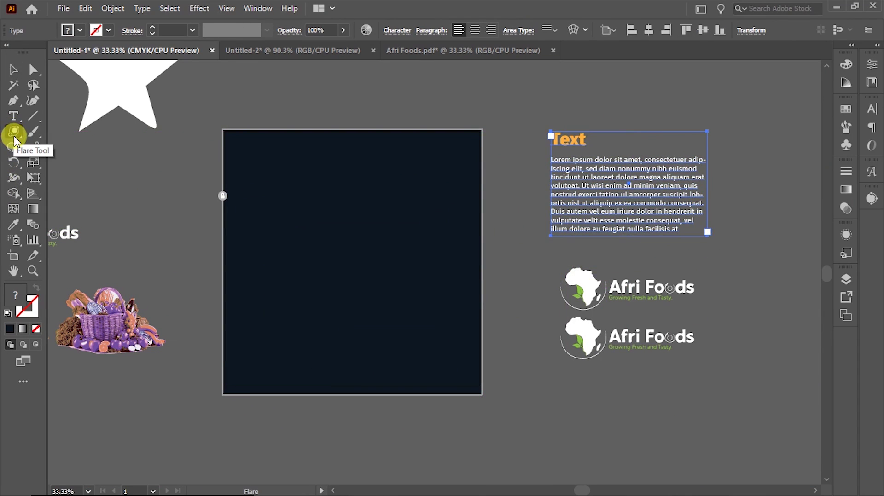
Draw a circle in the middle of the dark rectangle and fill it with the orange sampled from the Text heading
alt+click(16, 130)
alt+click(16, 131)
alt+click(16, 131)
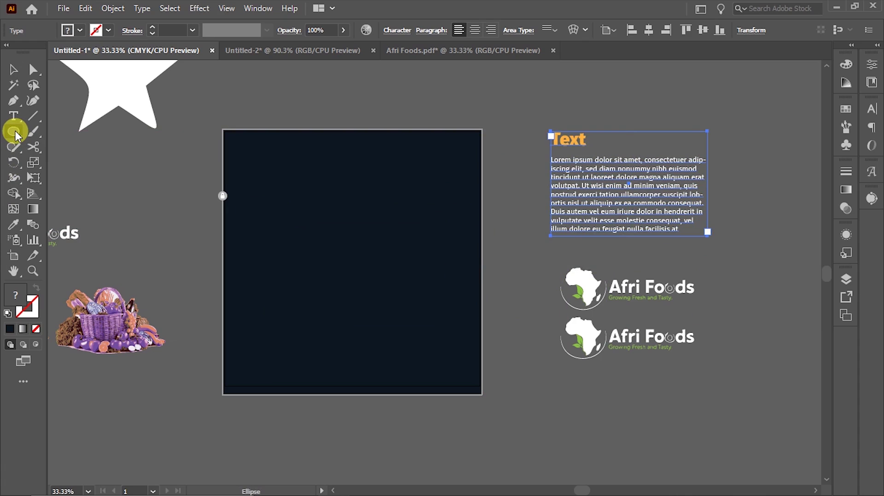
drag(348, 252, 395, 305)
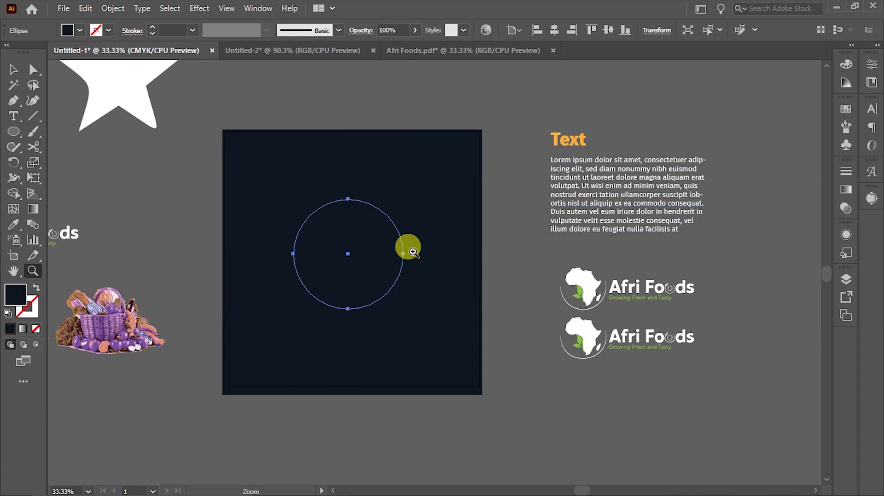
key(z)
click(404, 261)
key(i)
click(690, 104)
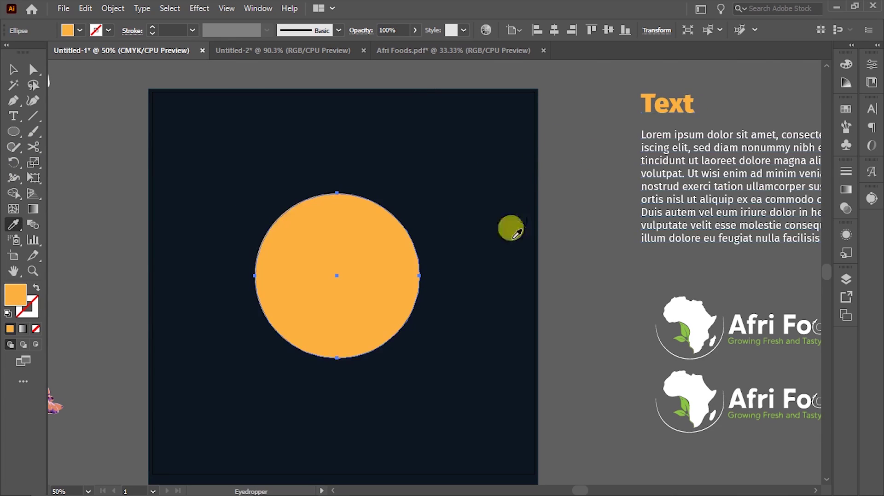
Use the circle's pie handle to cut a mouth-shaped wedge above and below the horizontal, forming a Pac-Man
key(z)
click(428, 260)
drag(390, 293, 451, 280)
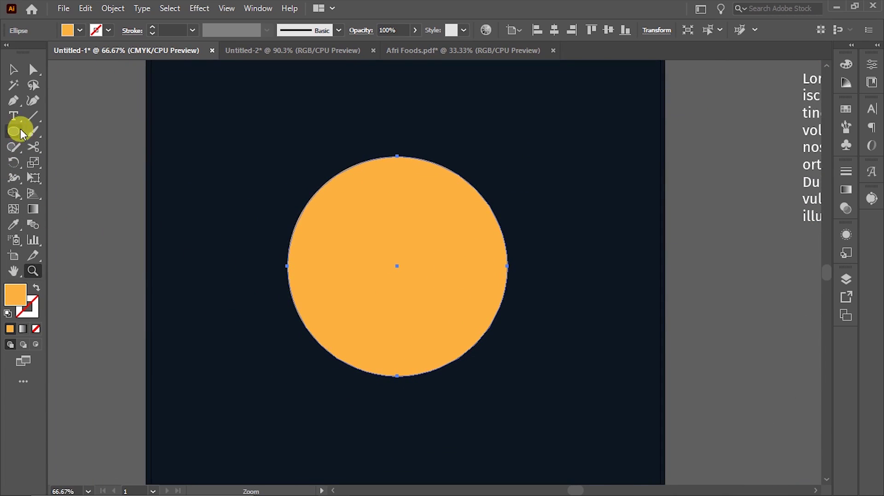
key(v)
click(397, 275)
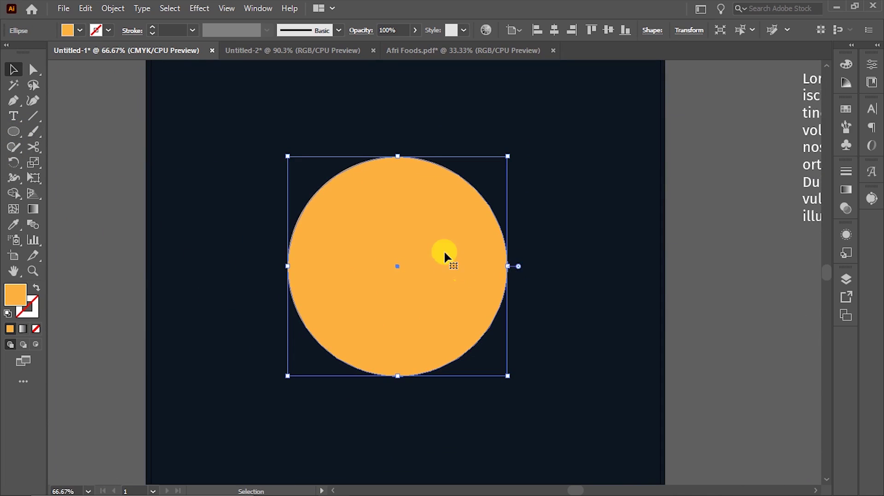
key(z)
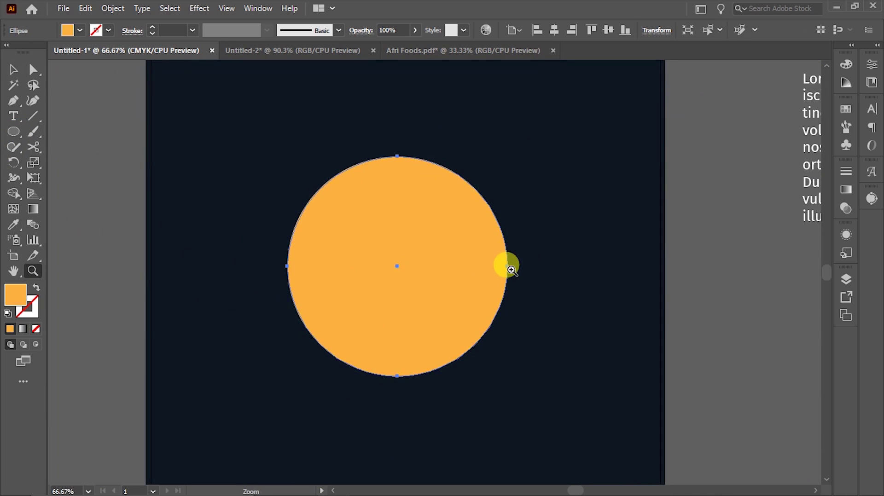
click(511, 270)
key(v)
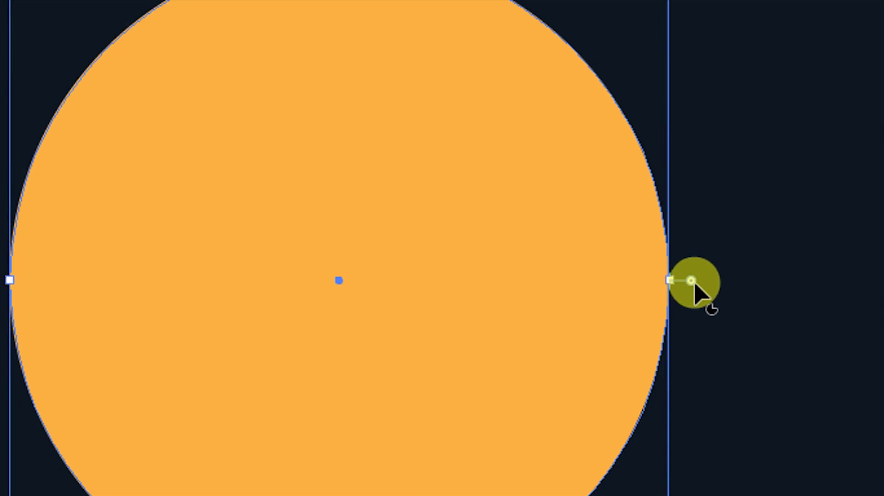
drag(692, 282, 644, 80)
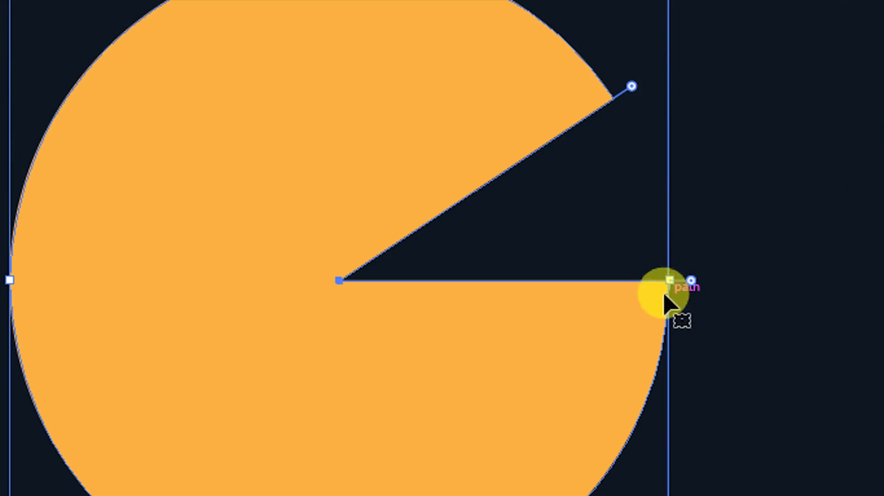
drag(692, 281, 627, 427)
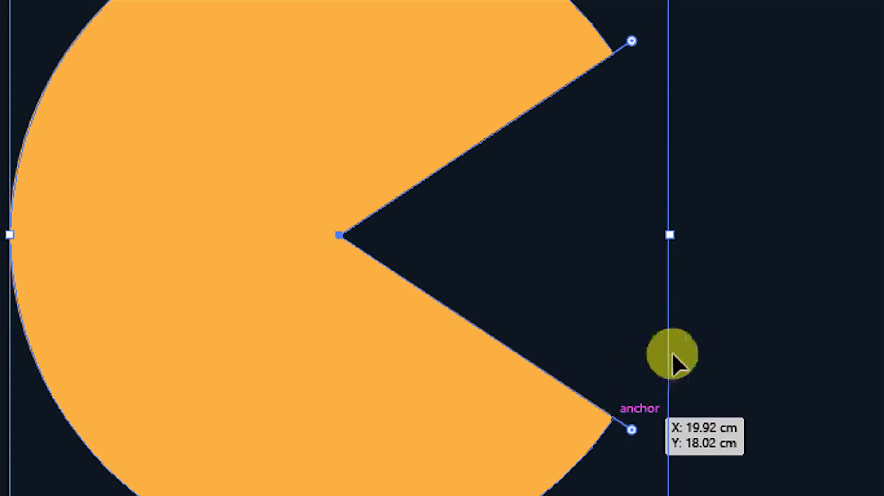
click(671, 317)
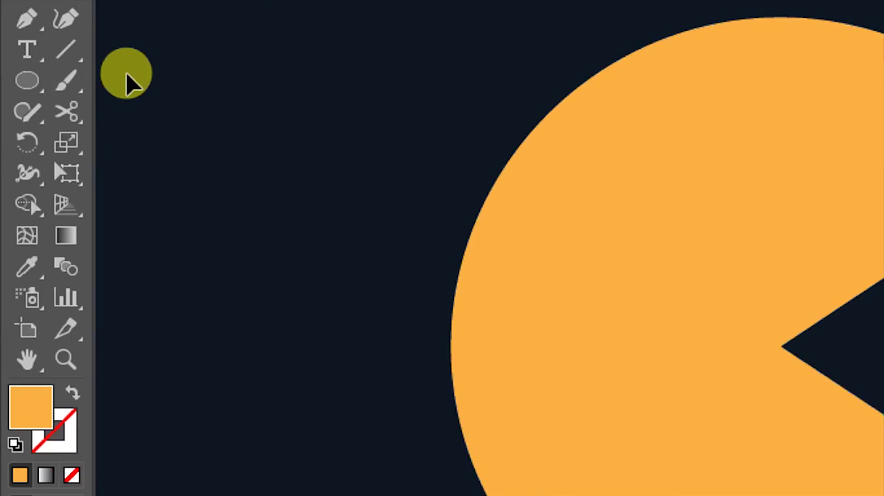
Draw a small circle as the Pac-Man's eye and fill it with the dark background colour
click(28, 80)
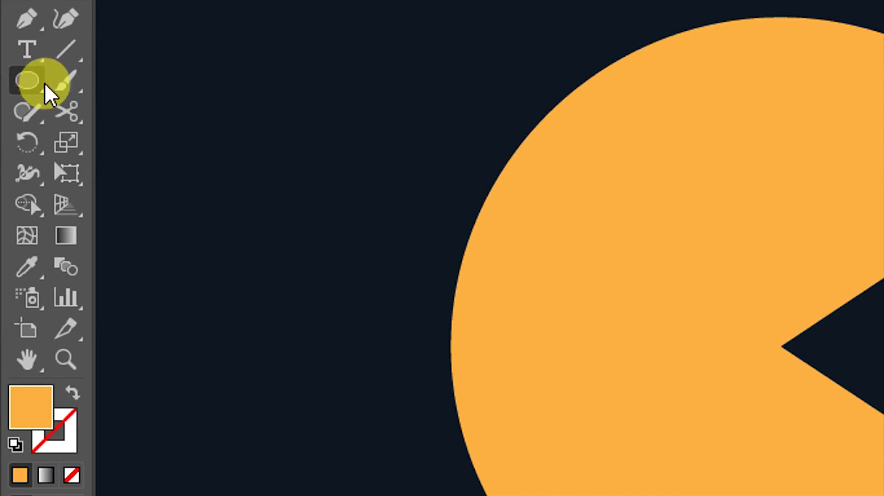
drag(704, 184, 736, 236)
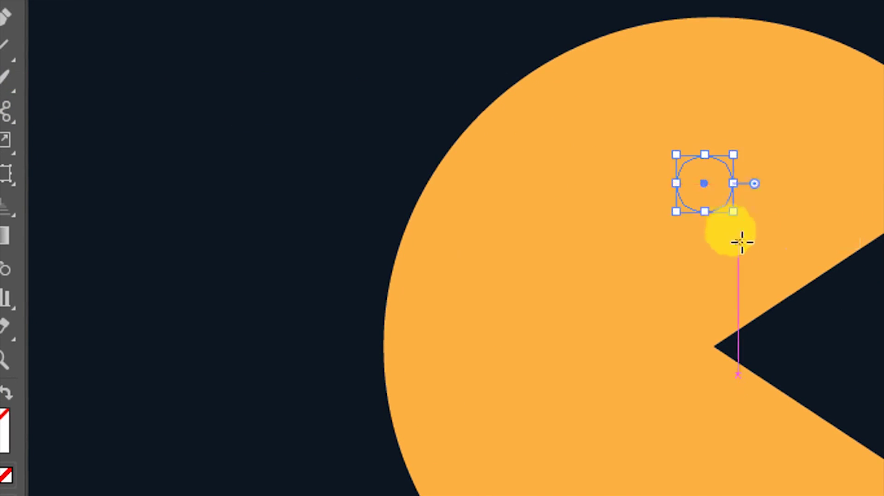
key(i)
click(651, 293)
key(v)
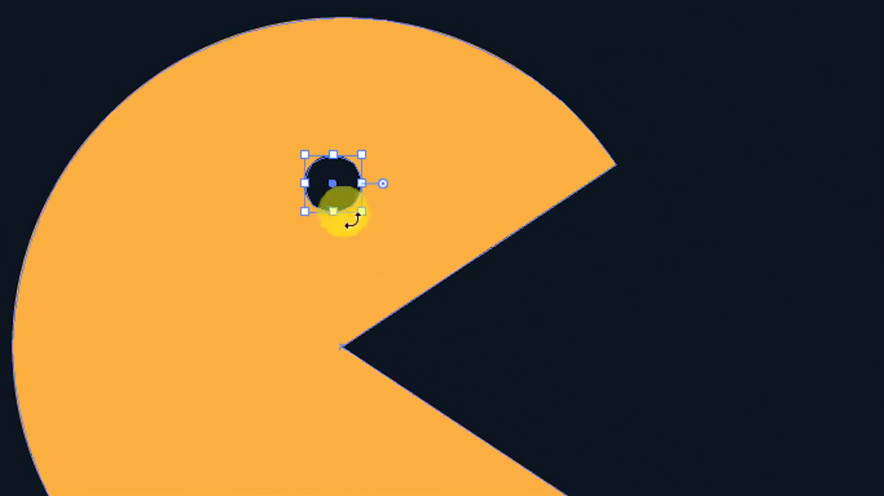
click(602, 299)
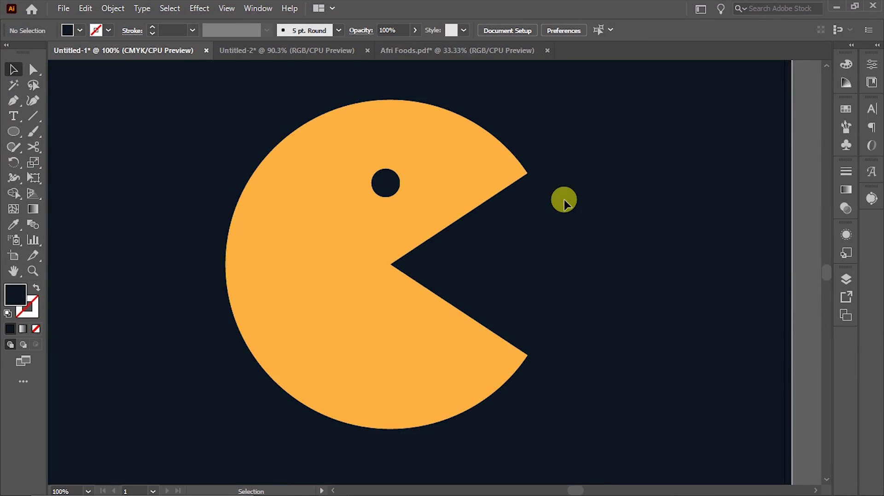
Draw a wide rectangle below the Pac-Man and fill it with the Pac-Man's orange
key(z)
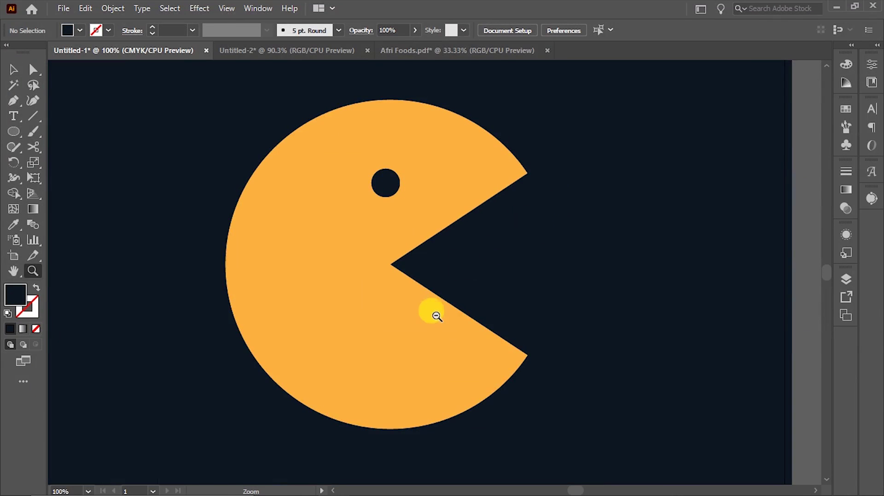
alt+click(436, 315)
alt+click(436, 315)
drag(471, 261, 460, 373)
click(415, 277)
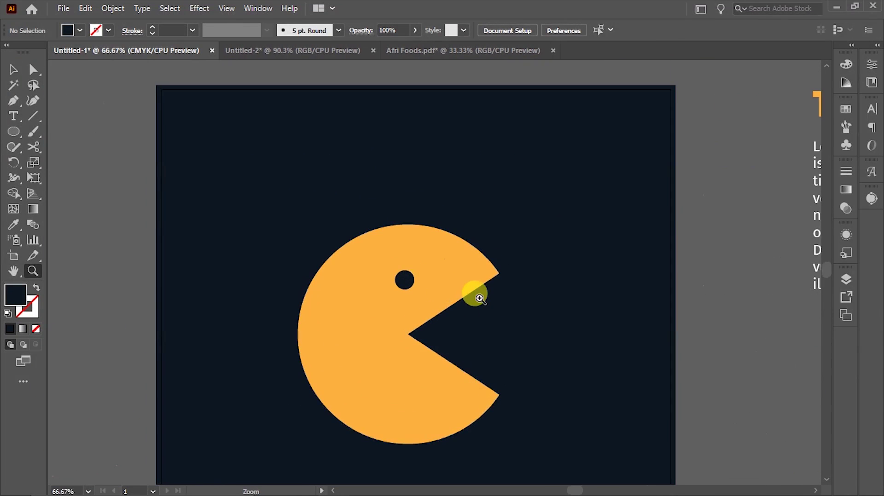
scroll(487, 299, down, 3)
scroll(385, 322, down, 3)
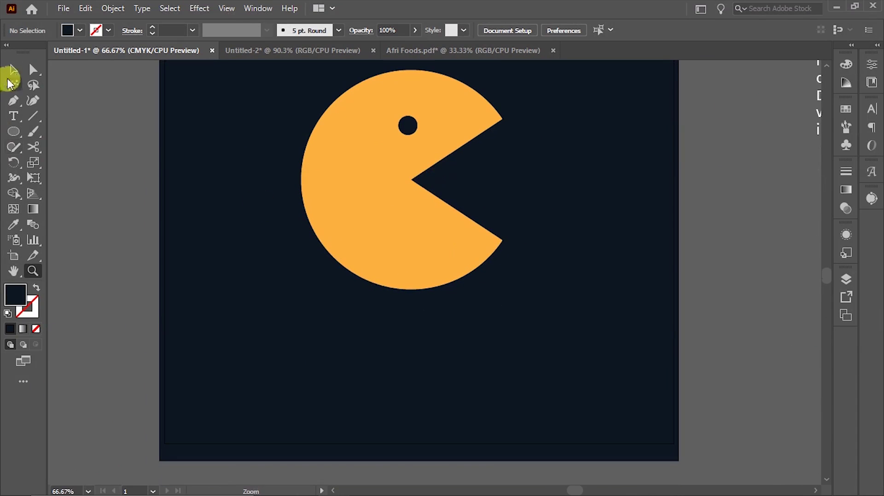
click(12, 134)
click(90, 129)
drag(242, 336, 582, 416)
key(i)
click(354, 222)
key(v)
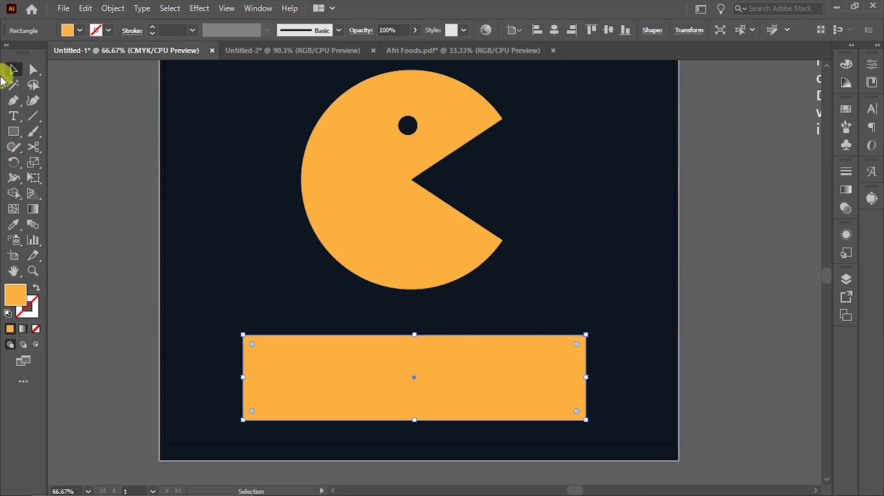
Try to edit the upper-right anchor point of the orange rectangle with the Pen tool
click(14, 132)
key(z)
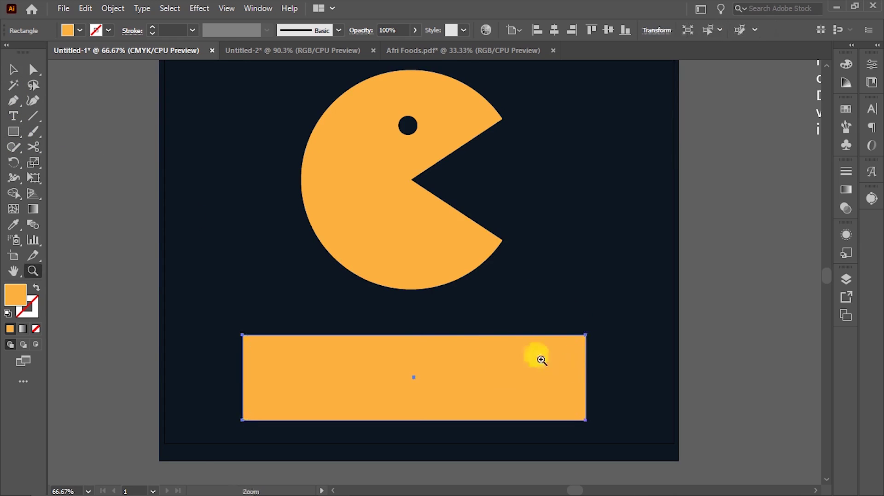
click(541, 358)
drag(414, 307, 562, 308)
key(v)
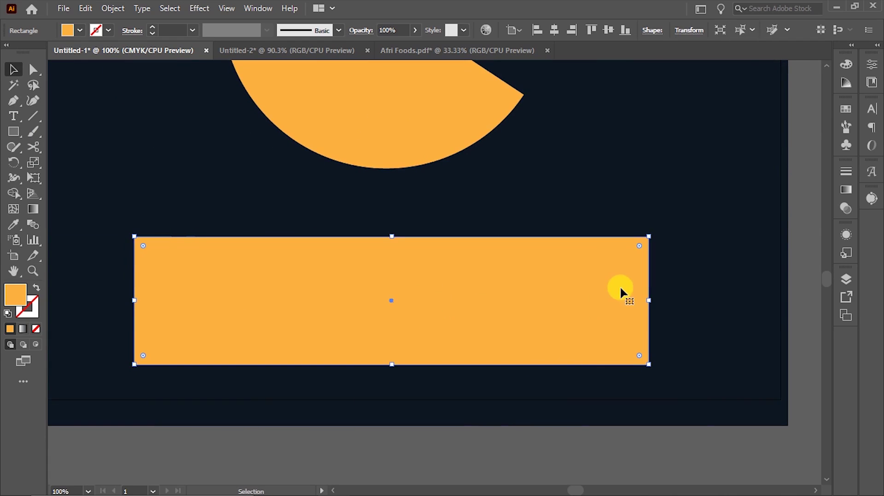
click(14, 104)
click(648, 237)
key(ctrl+z)
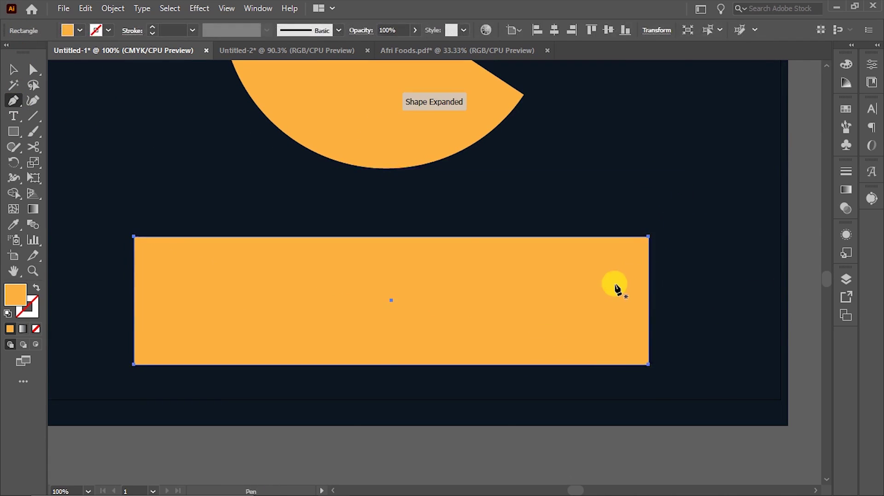
Delete the orange rectangle below the Pac-Man
key(z)
alt+click(468, 254)
alt+click(469, 255)
alt+click(468, 256)
drag(427, 252, 484, 333)
key(Delete)
click(503, 313)
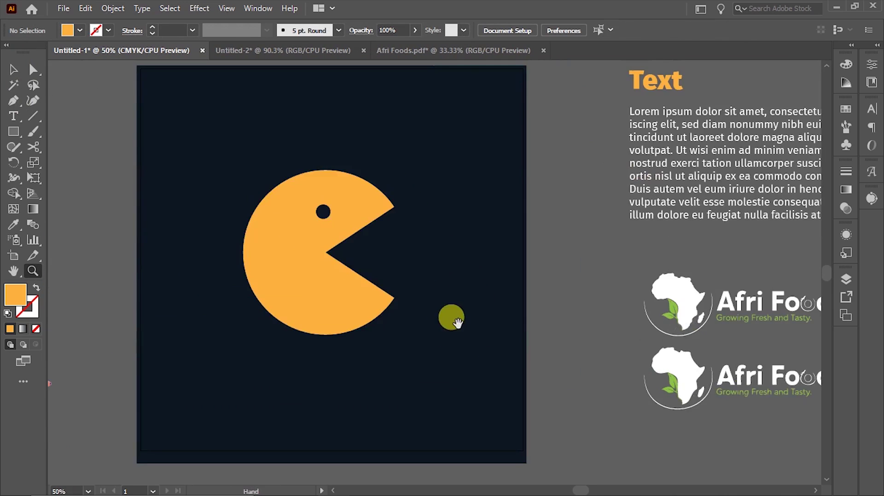
Select the Pac-Man together with its eye and delete both
key(v)
drag(535, 387, 290, 206)
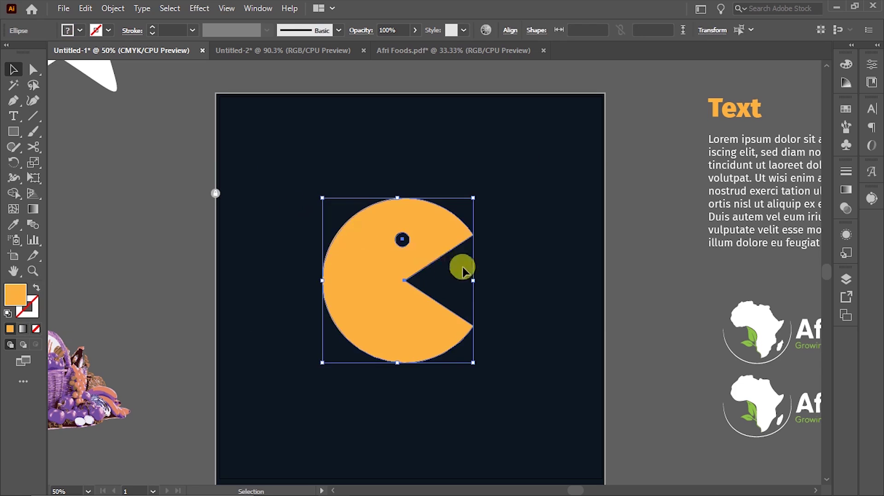
key(Delete)
Cycle through the shape tools back to the Ellipse tool and draw an orange circle on the dark rectangle
key(m)
alt+click(13, 137)
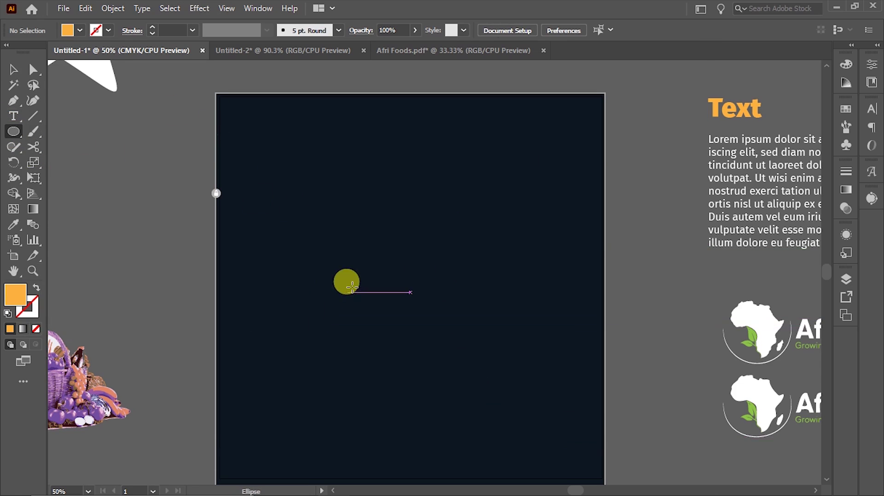
scroll(341, 286, down, 1)
alt+click(15, 136)
alt+click(16, 136)
alt+click(16, 136)
alt+click(16, 137)
alt+click(16, 137)
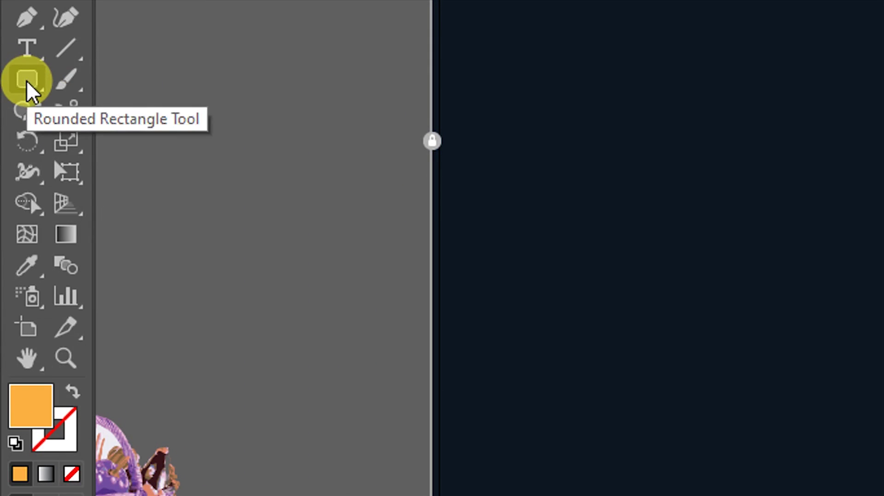
alt+click(29, 81)
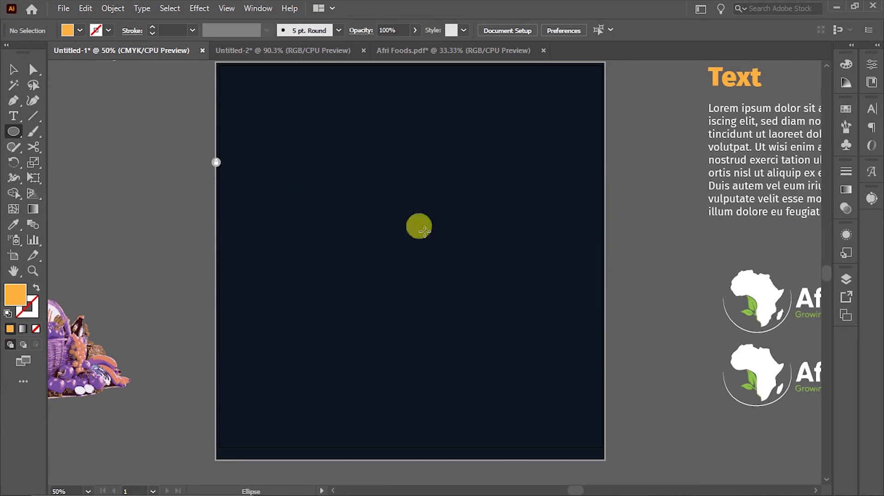
drag(386, 211, 506, 330)
drag(387, 257, 436, 289)
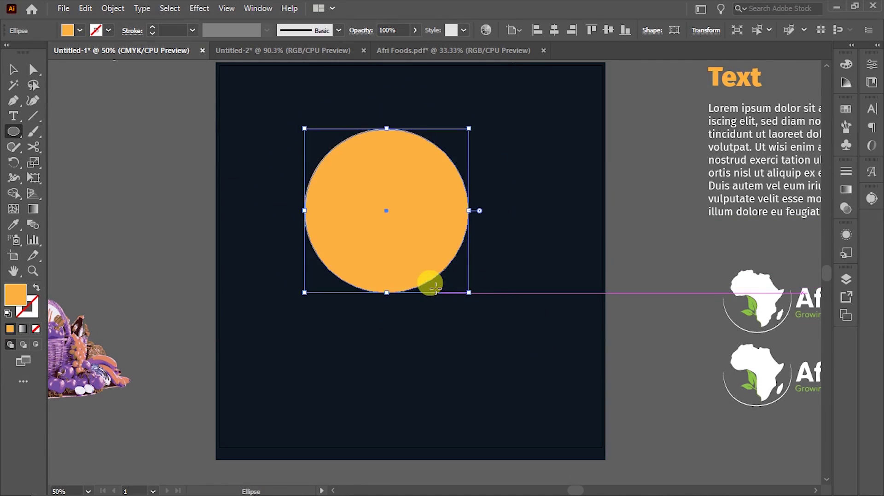
Move the orange circle slightly down toward the centre of the dark rectangle
drag(413, 261, 419, 293)
key(v)
drag(383, 260, 389, 314)
Compare the orange circle's on-canvas handles with the Ellipse, Pen, Direct Selection and Selection tools active
key(z)
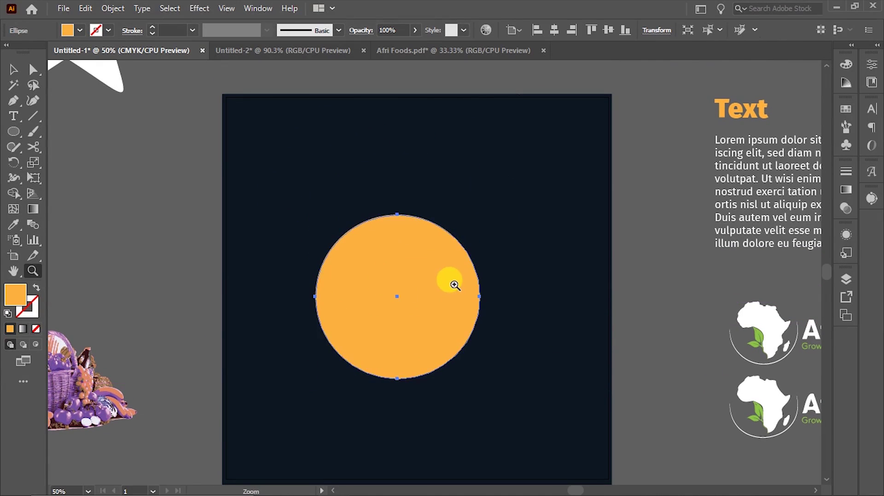
click(455, 286)
click(18, 135)
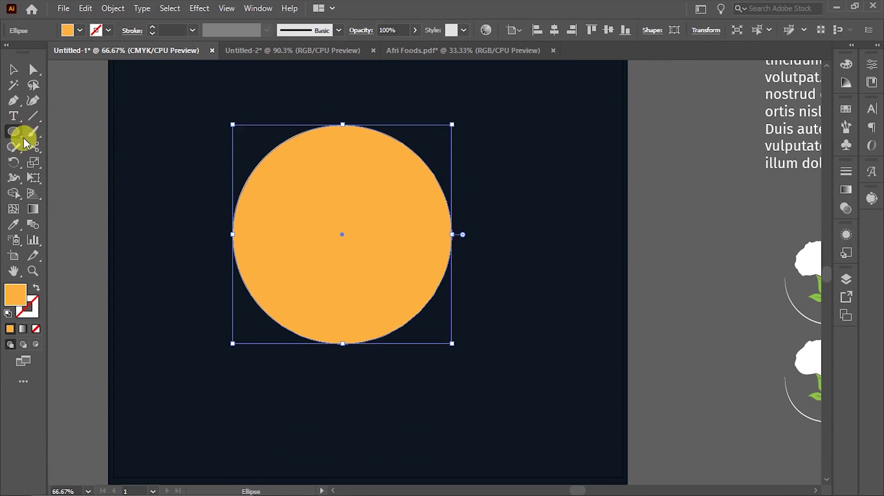
click(13, 100)
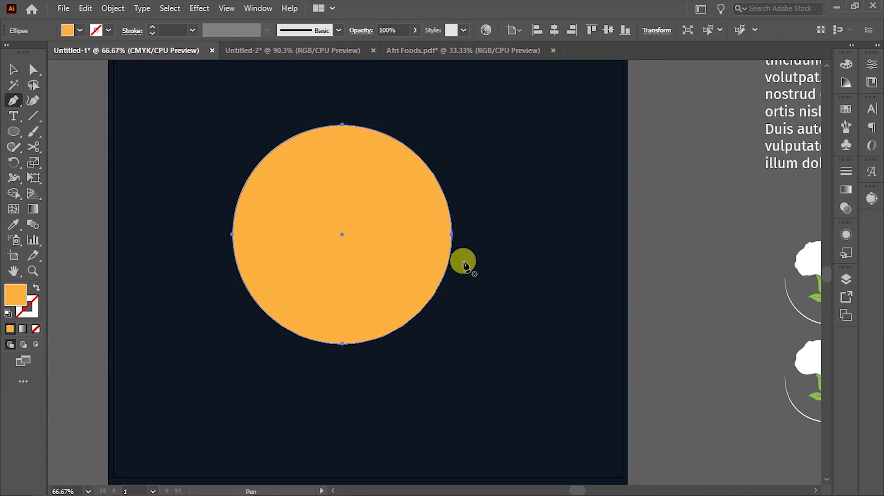
key(v)
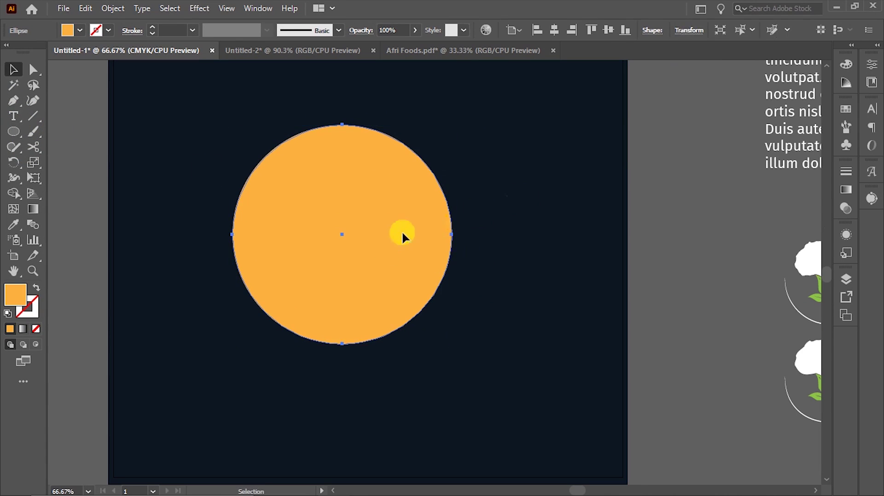
click(566, 221)
click(377, 245)
key(a)
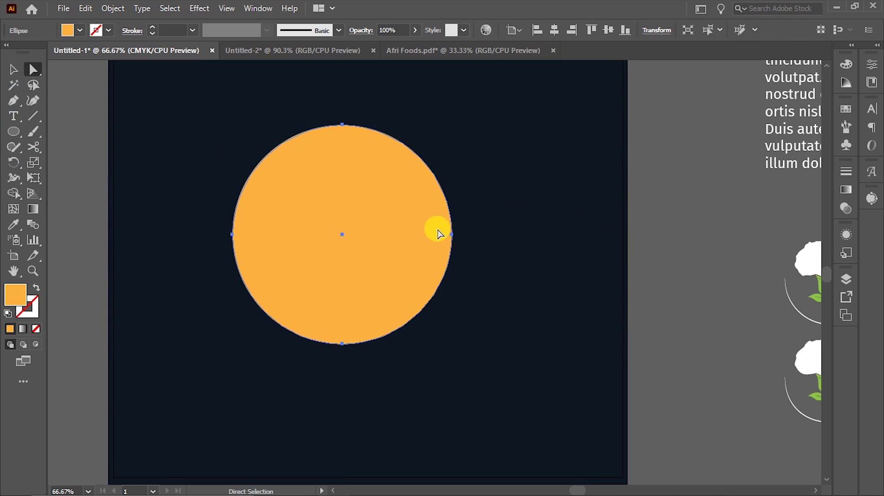
key(z)
click(470, 252)
key(v)
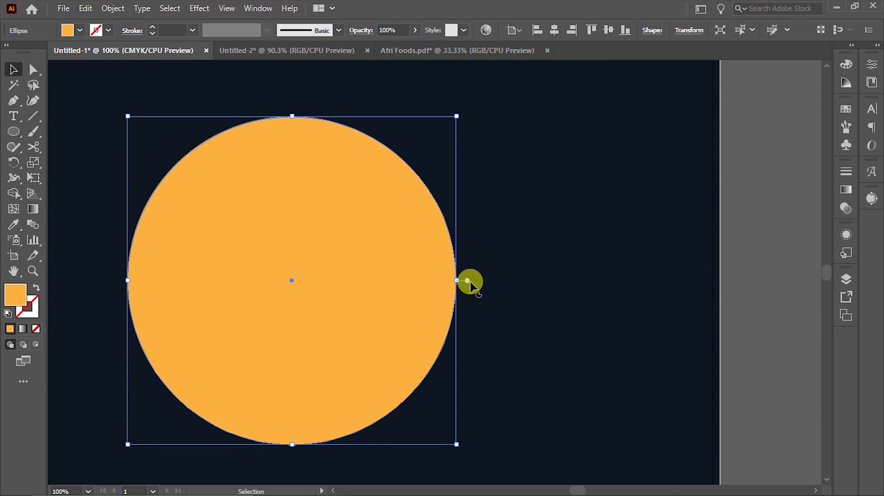
Reshape the orange circle into a Pac-Man by opening and adjusting a wedge-shaped mouth facing right with its pie handles
drag(468, 281, 449, 139)
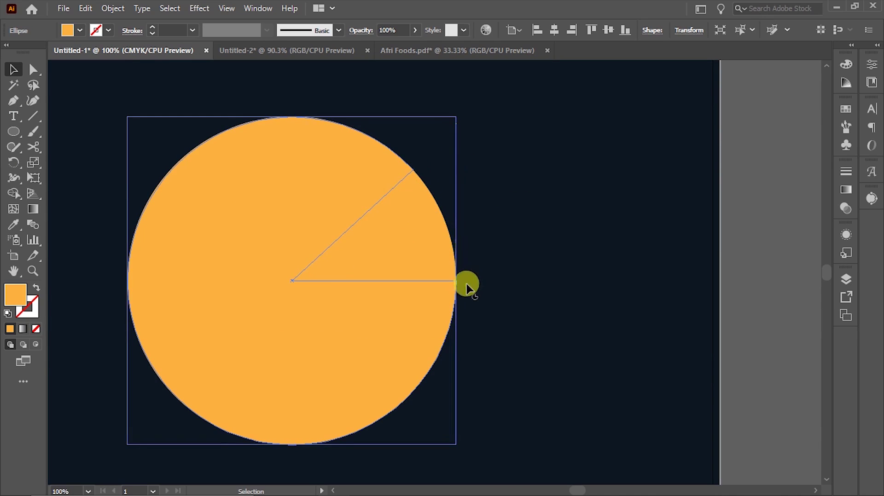
drag(470, 282, 452, 398)
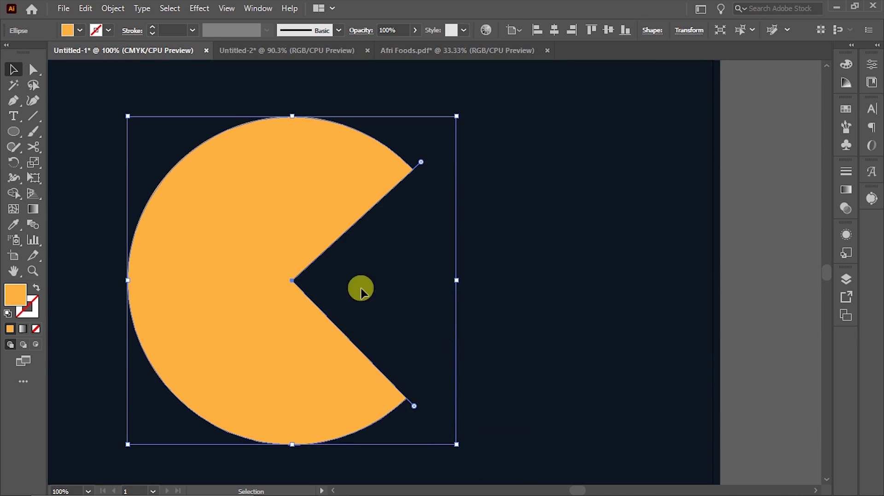
drag(413, 408, 429, 391)
drag(428, 167, 449, 191)
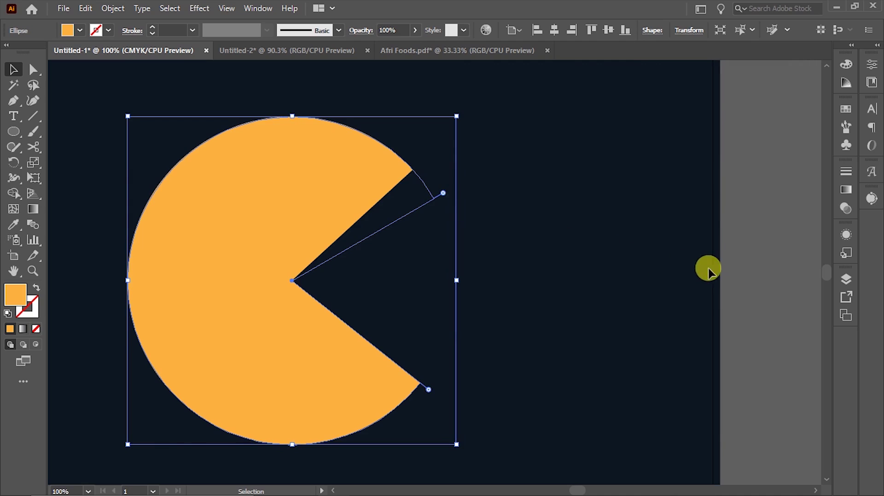
click(732, 253)
key(z)
alt+click(368, 267)
alt+click(368, 268)
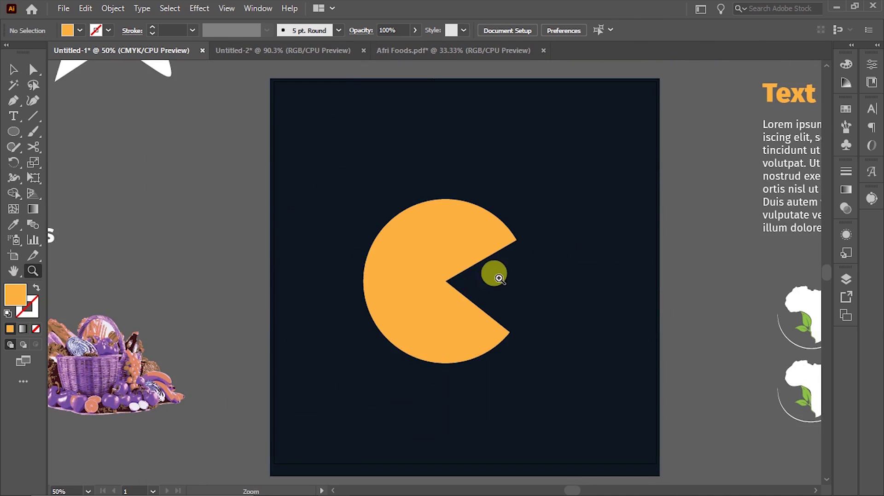
click(441, 284)
key(v)
drag(616, 361, 391, 221)
drag(550, 377, 549, 276)
click(549, 275)
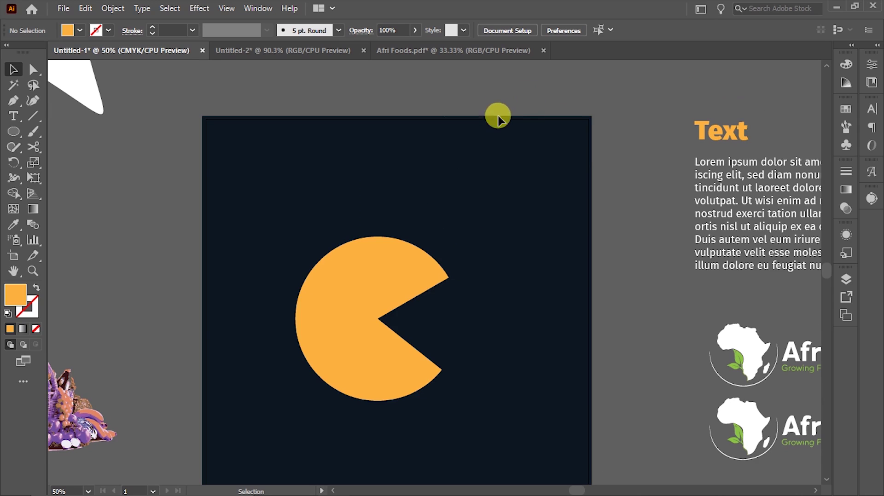
scroll(494, 133, down, 3)
scroll(493, 146, up, 3)
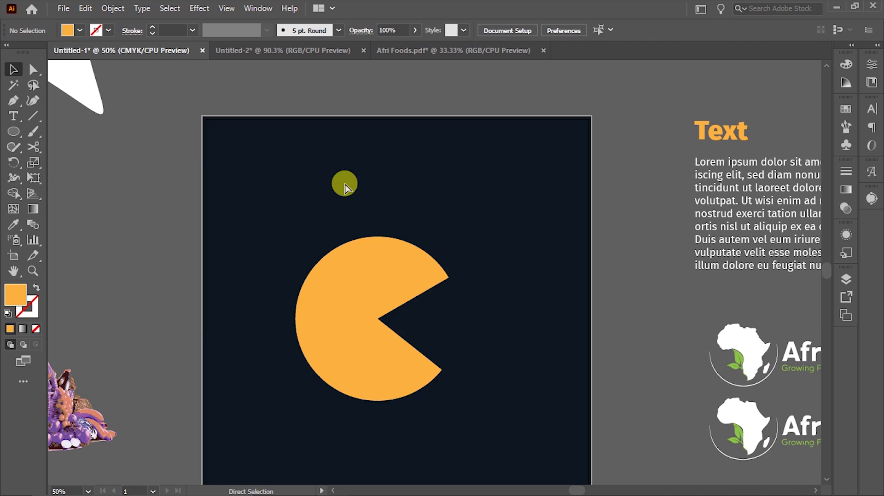
Show the rulers, switch them to global rulers and return them to artboard rulers
key(ctrl+r)
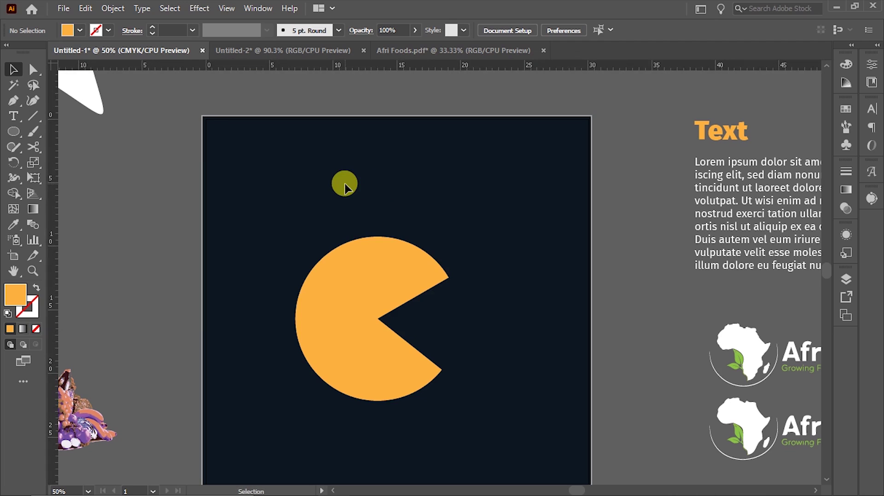
right_click(527, 64)
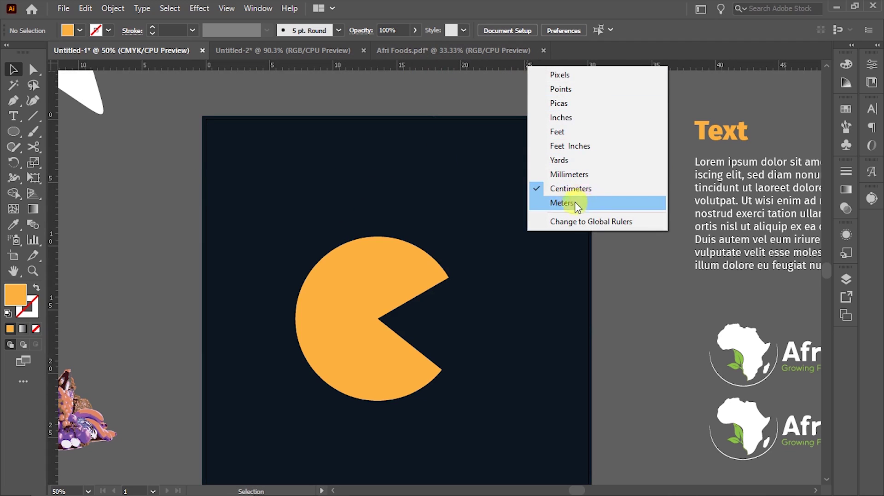
click(581, 144)
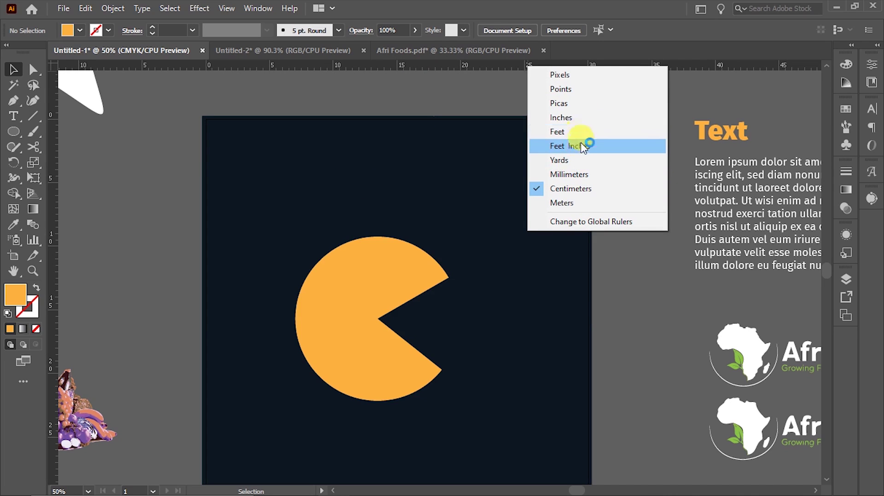
click(609, 221)
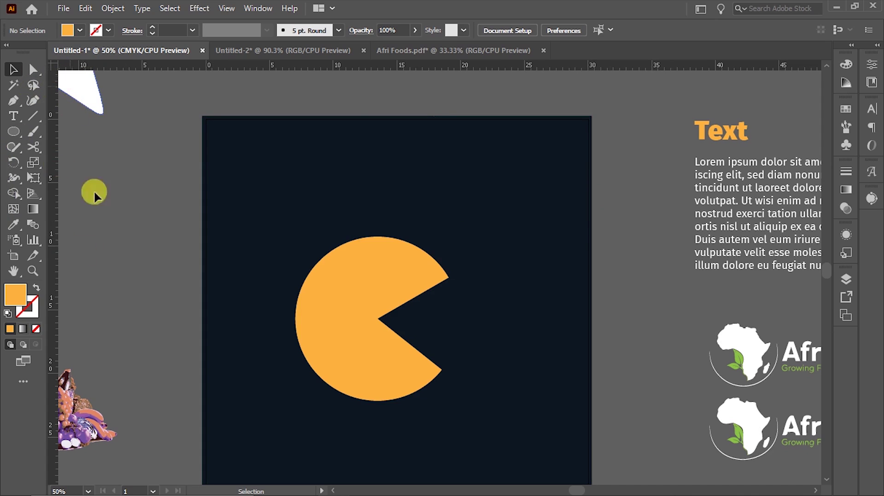
right_click(494, 63)
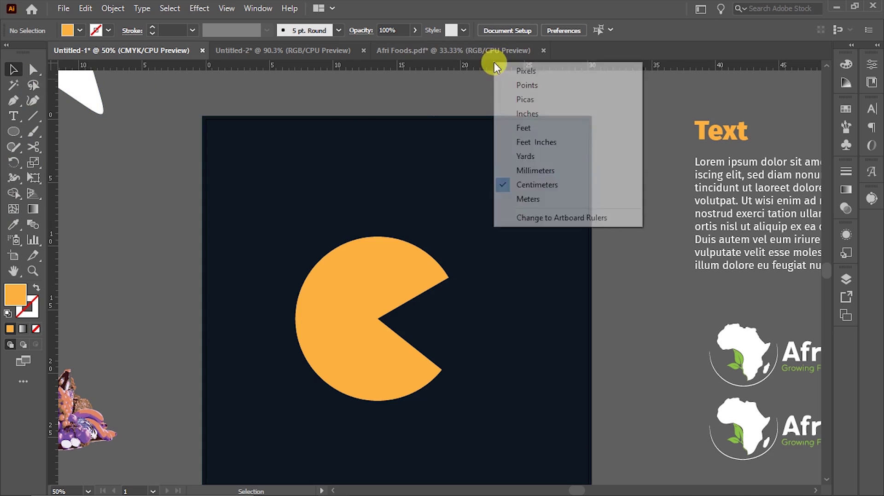
click(548, 217)
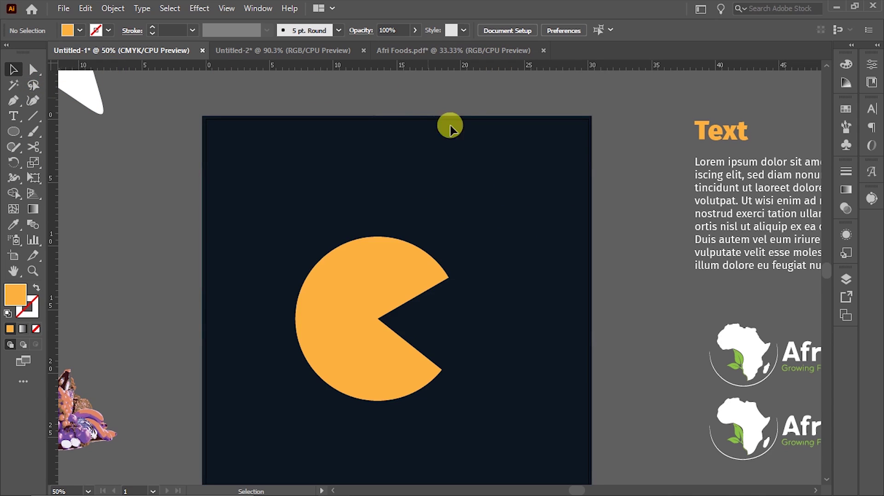
Activate the Artboard tool, set the ruler units to Pixels and check the artboard's width
click(13, 256)
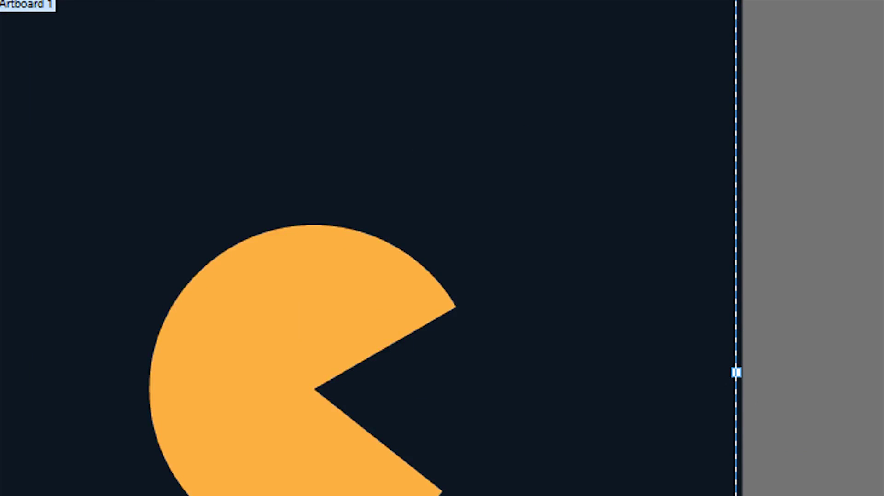
click(575, 58)
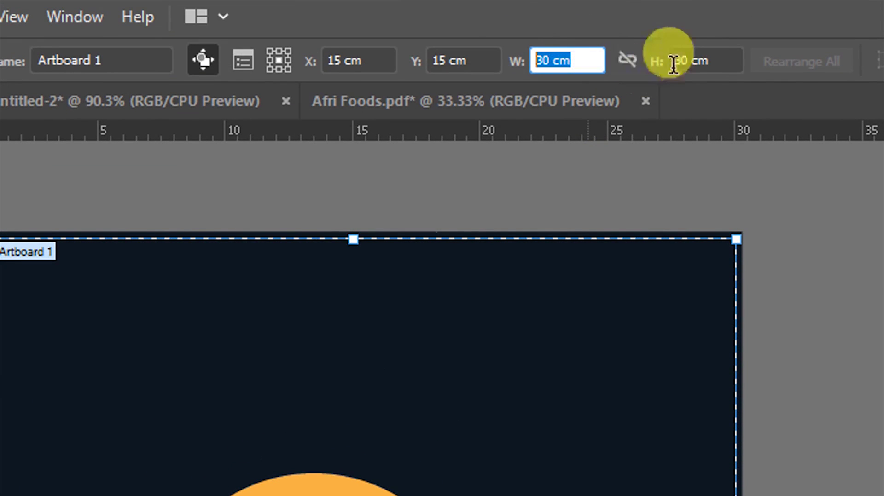
right_click(655, 131)
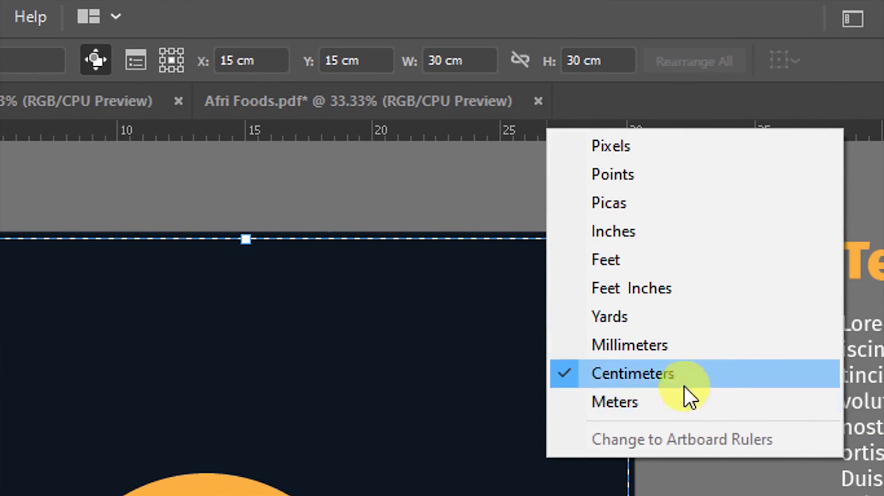
click(628, 146)
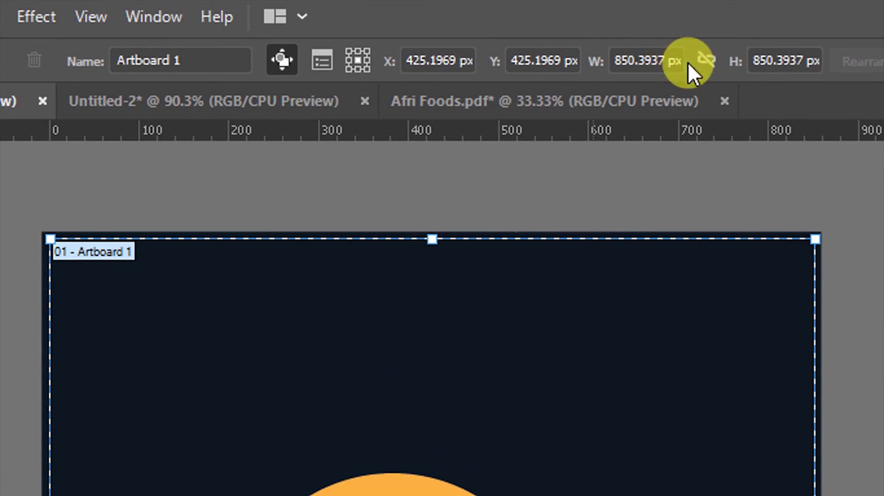
click(664, 58)
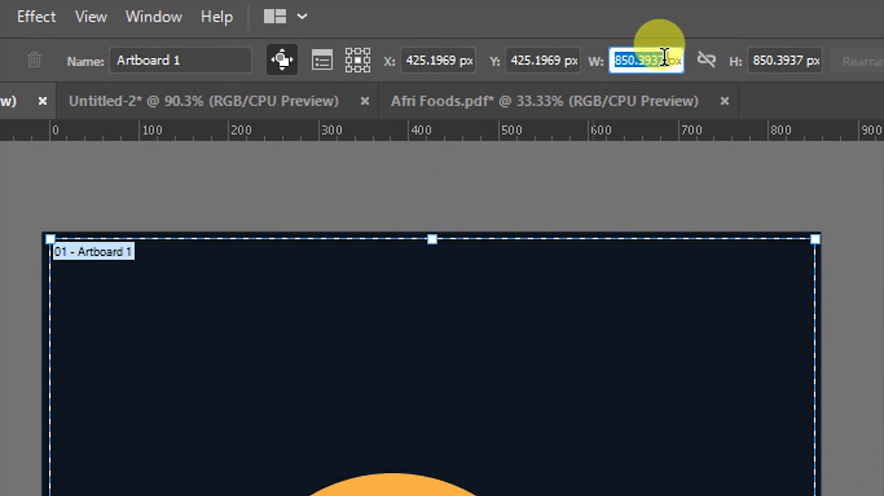
triple_click(664, 58)
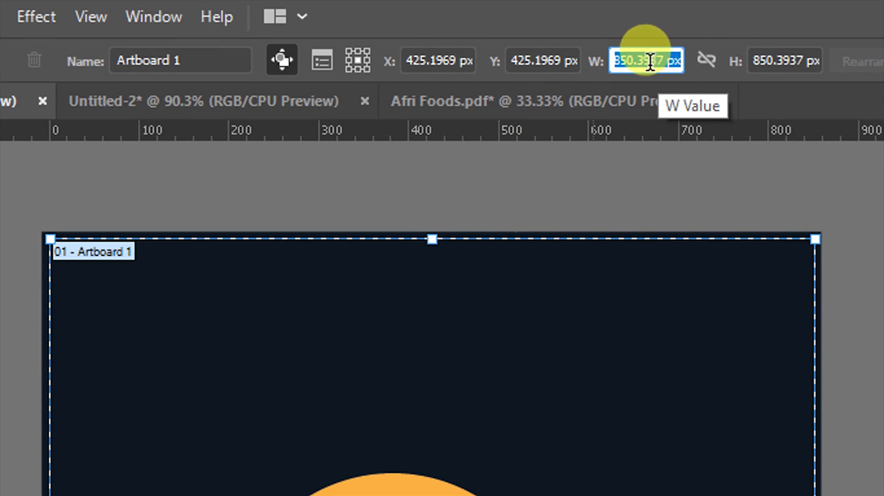
Change the ruler units to Feet, Feet Inches and Yards, checking how the artboard's dimensions convert
right_click(640, 129)
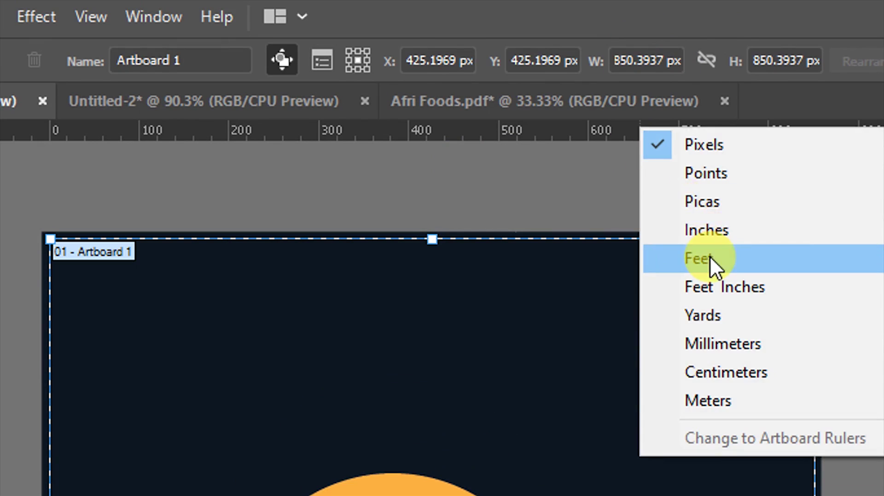
click(709, 256)
right_click(655, 124)
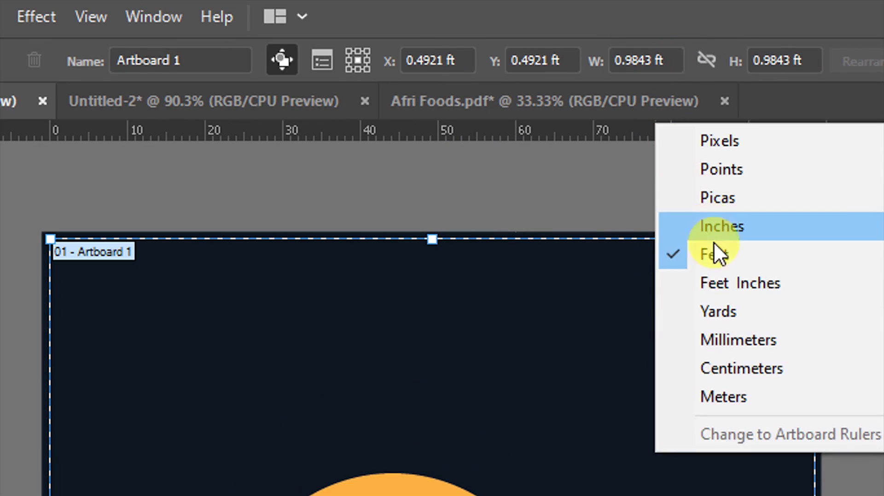
click(721, 283)
right_click(666, 131)
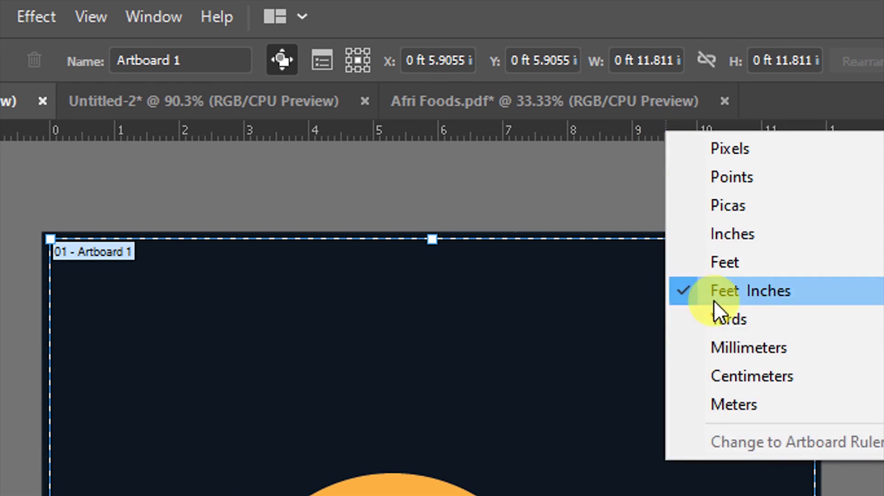
click(727, 325)
click(653, 60)
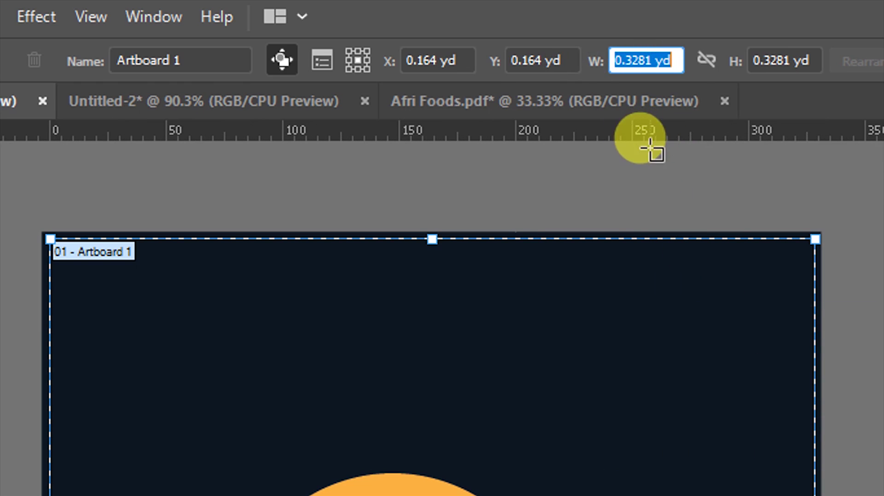
Change the ruler units to Meters and Points, and set them back to Centimeters
right_click(762, 134)
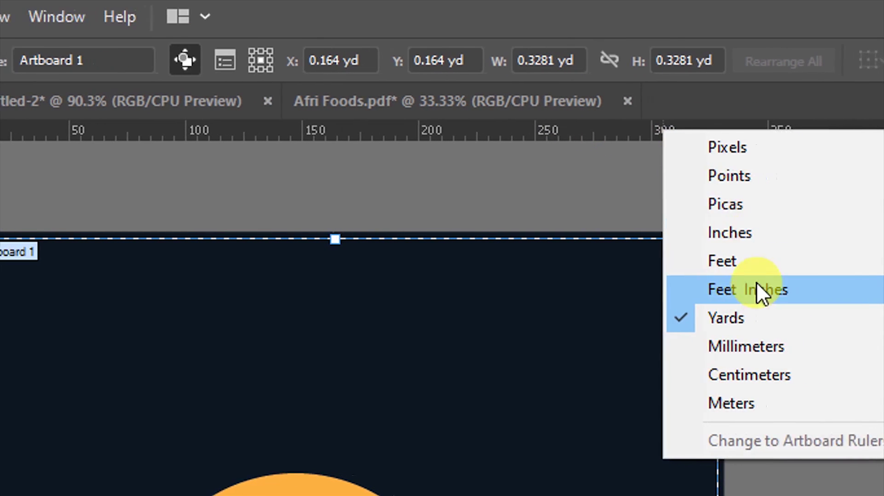
click(724, 404)
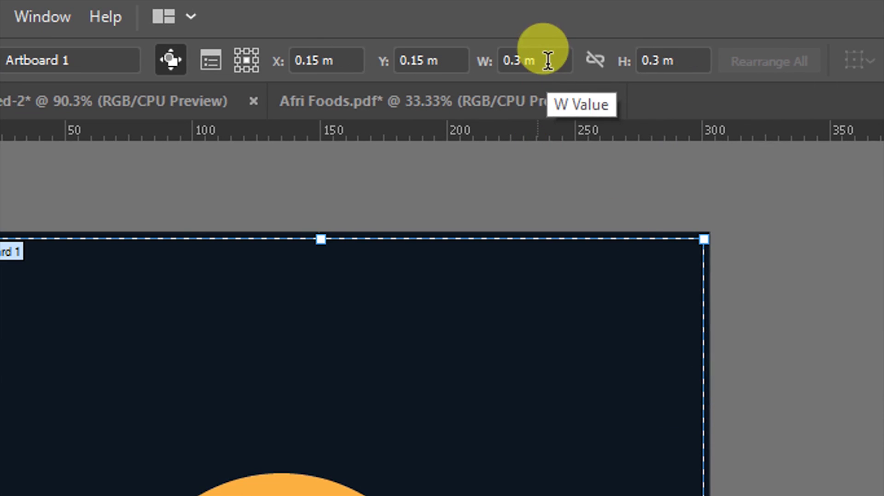
right_click(557, 132)
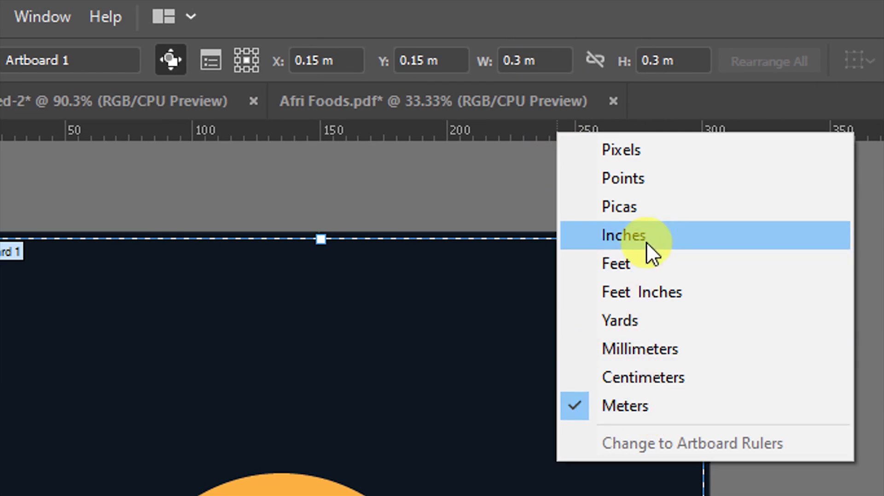
click(644, 178)
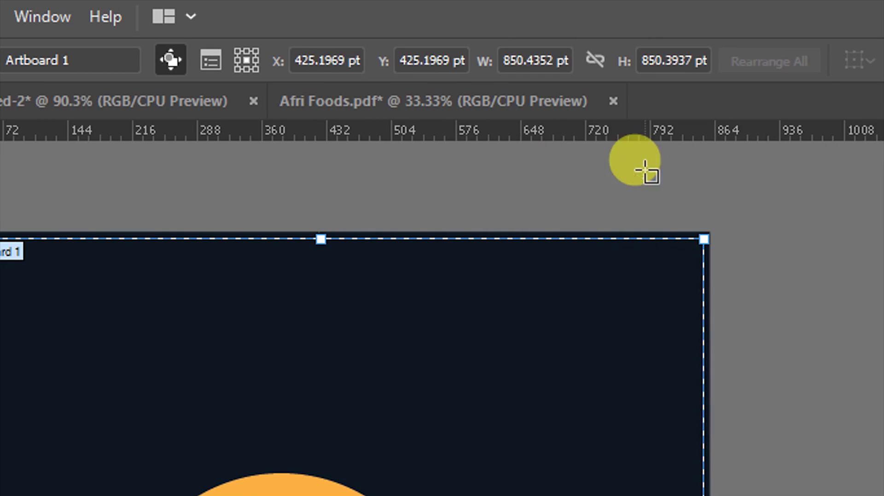
right_click(564, 130)
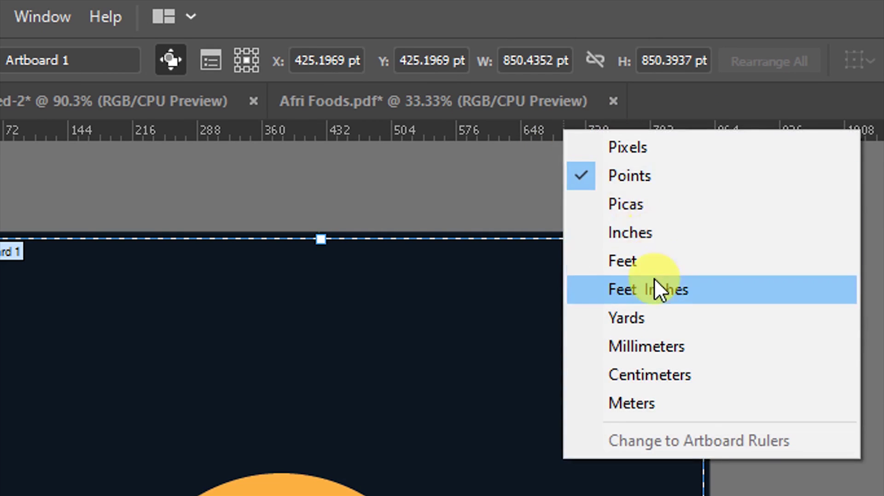
click(673, 372)
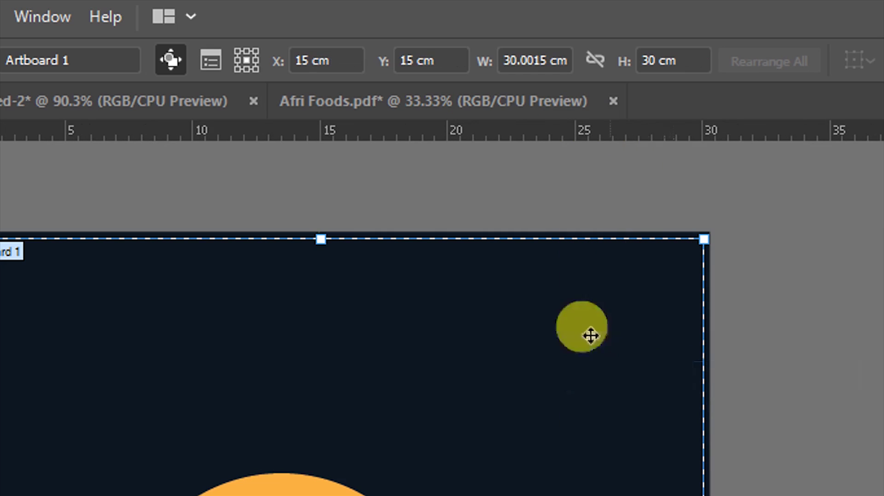
drag(340, 346, 338, 339)
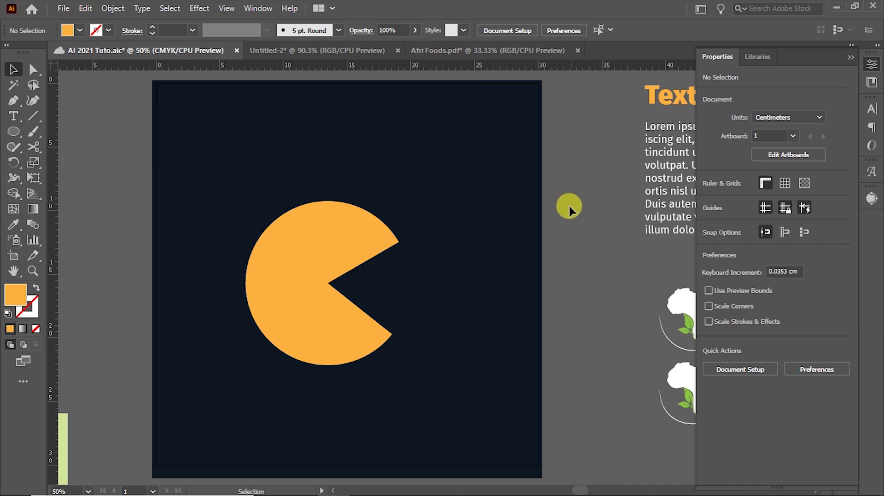
Use Find Extensions on Exchange and switch to the Adobe Exchange page for Illustrator in the browser
click(274, 9)
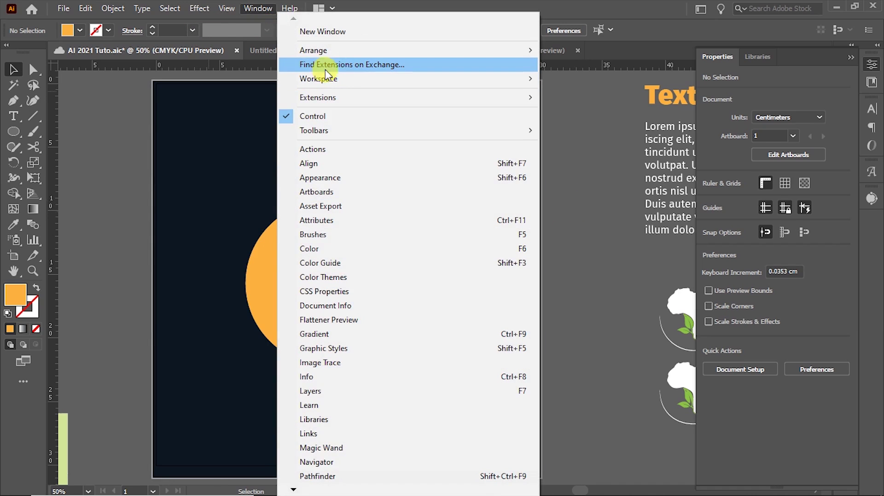
click(370, 71)
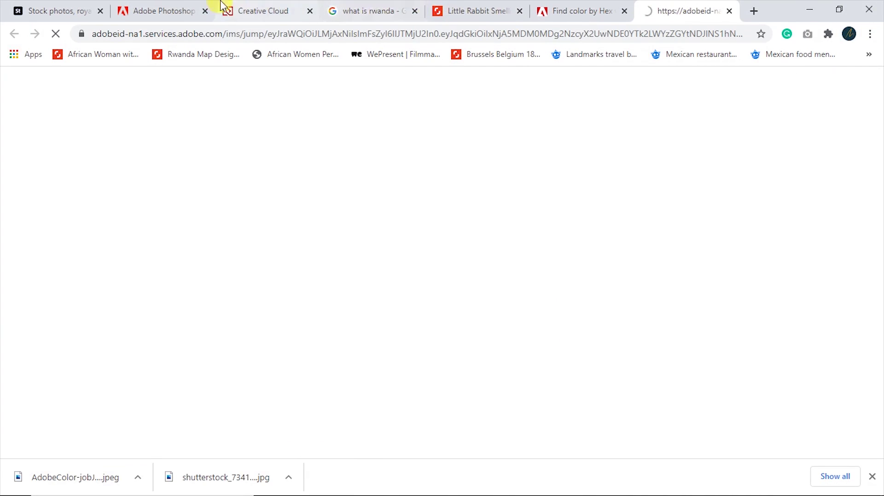
click(234, 8)
Browse the Illustrator extensions on Adobe Exchange, examining the available plug-ins, their compatible apps, ratings and prices
scroll(340, 127, up, 6)
scroll(341, 131, up, 15)
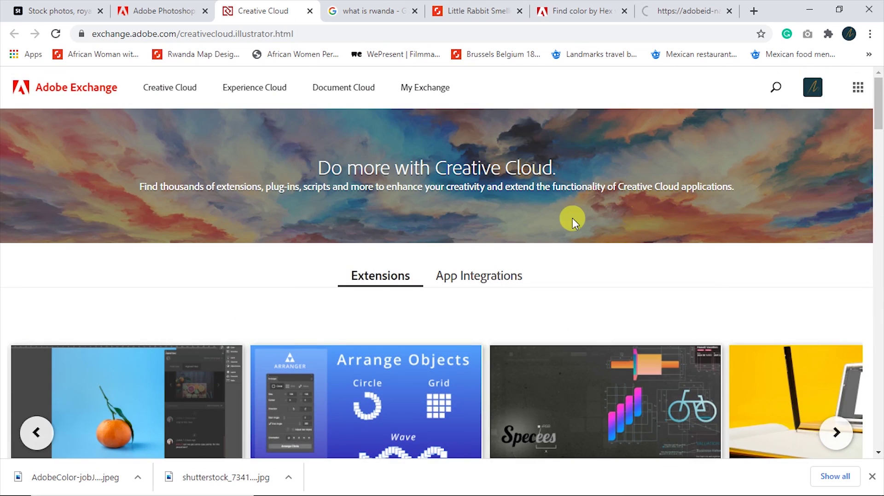
scroll(559, 221, down, 5)
scroll(276, 230, up, 1)
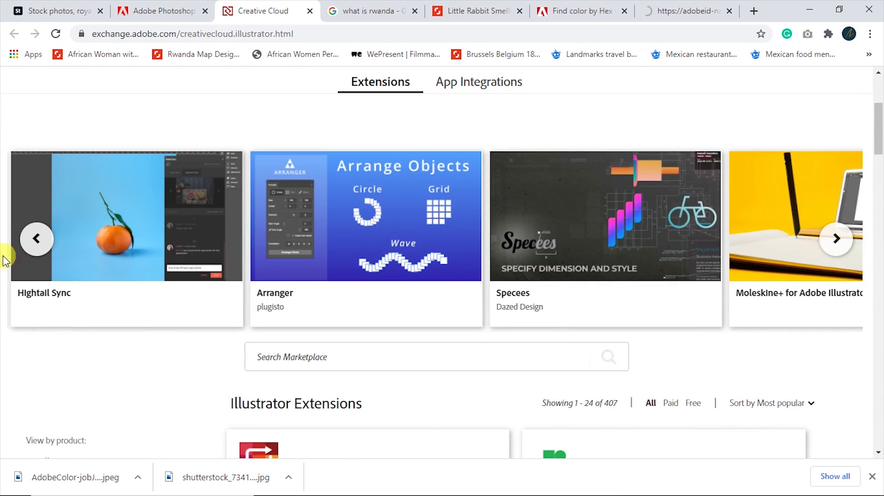
scroll(184, 260, down, 4)
scroll(300, 267, down, 5)
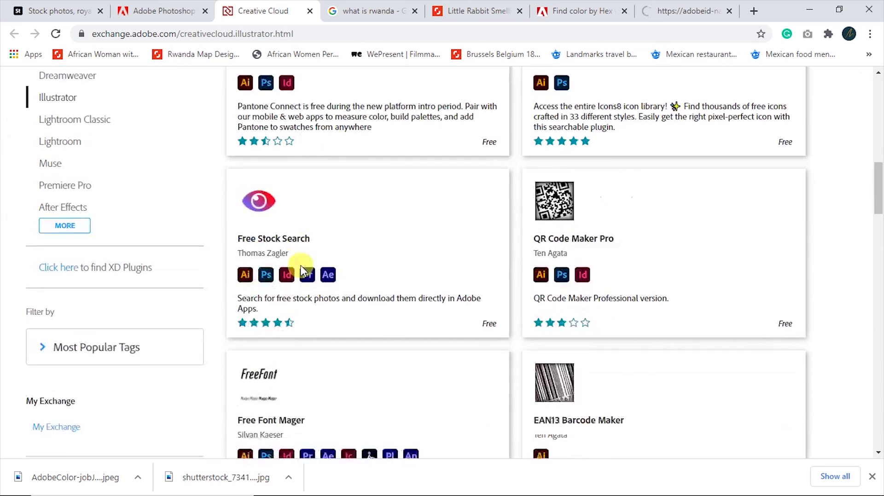
scroll(302, 270, up, 4)
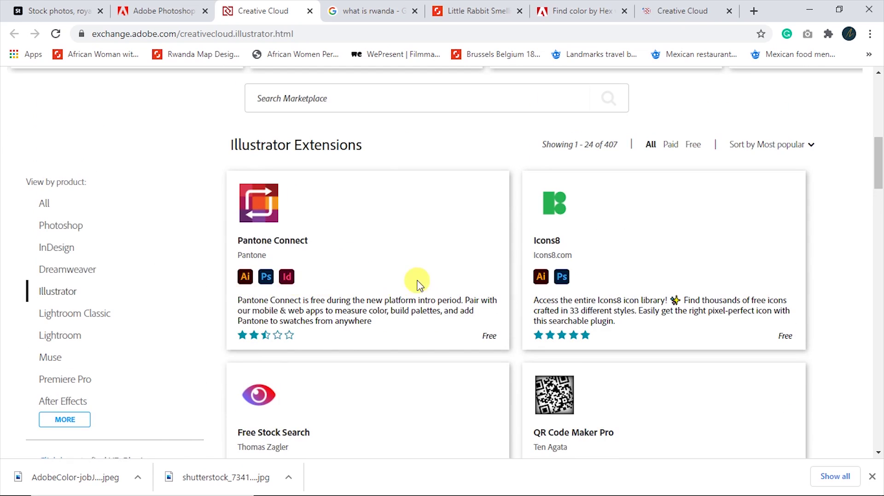
scroll(420, 283, down, 5)
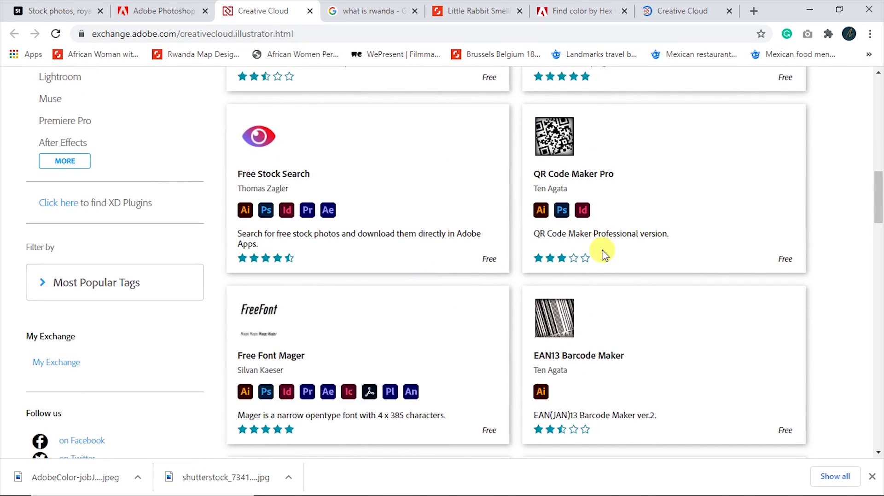
scroll(602, 254, up, 1)
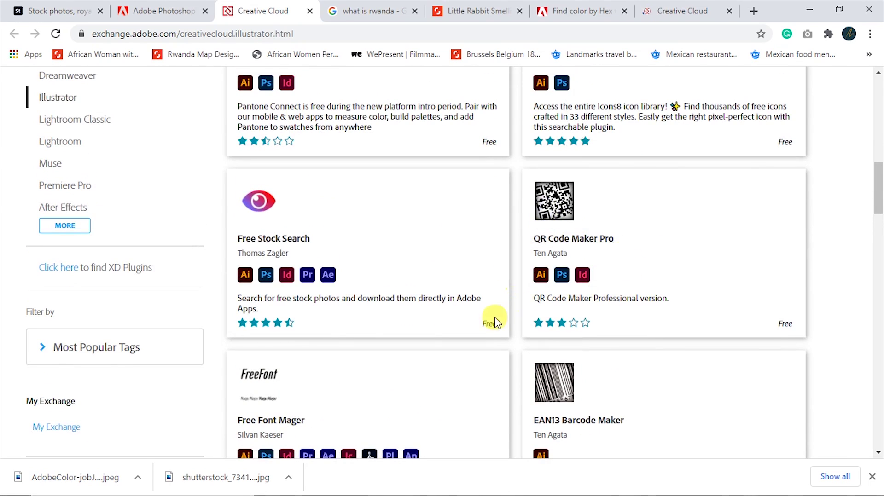
scroll(481, 322, down, 4)
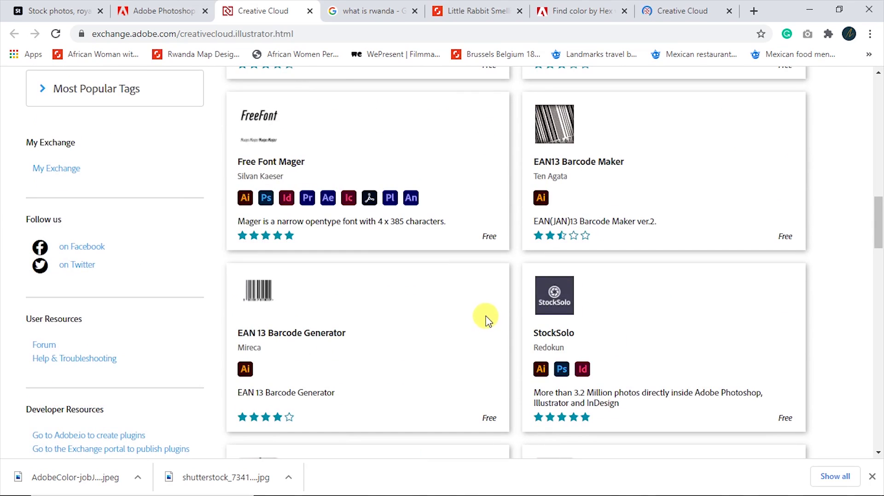
scroll(486, 317, down, 5)
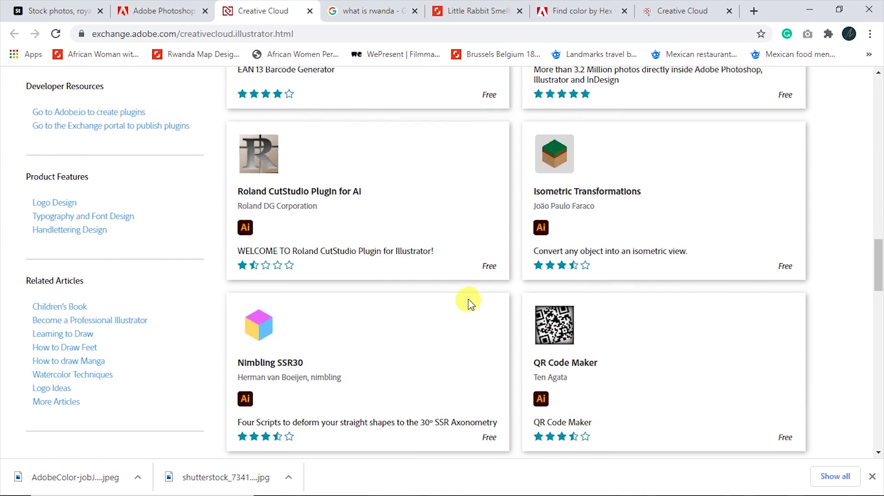
scroll(470, 302, down, 7)
scroll(477, 313, down, 4)
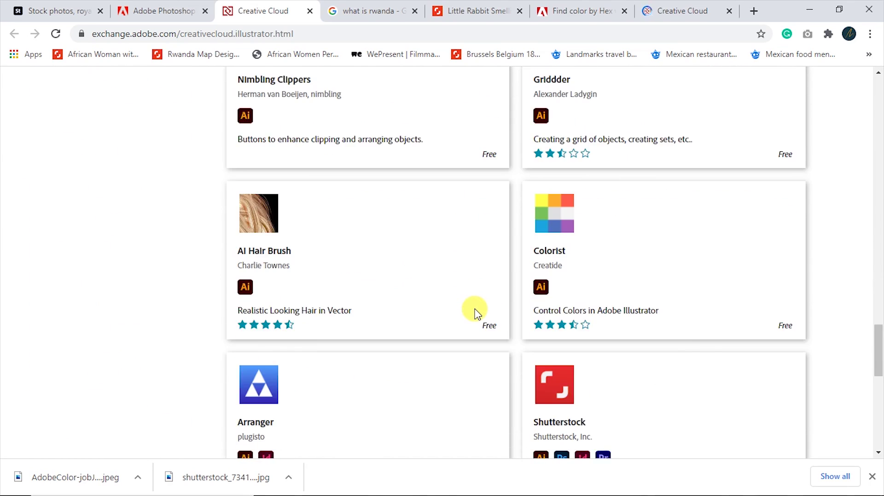